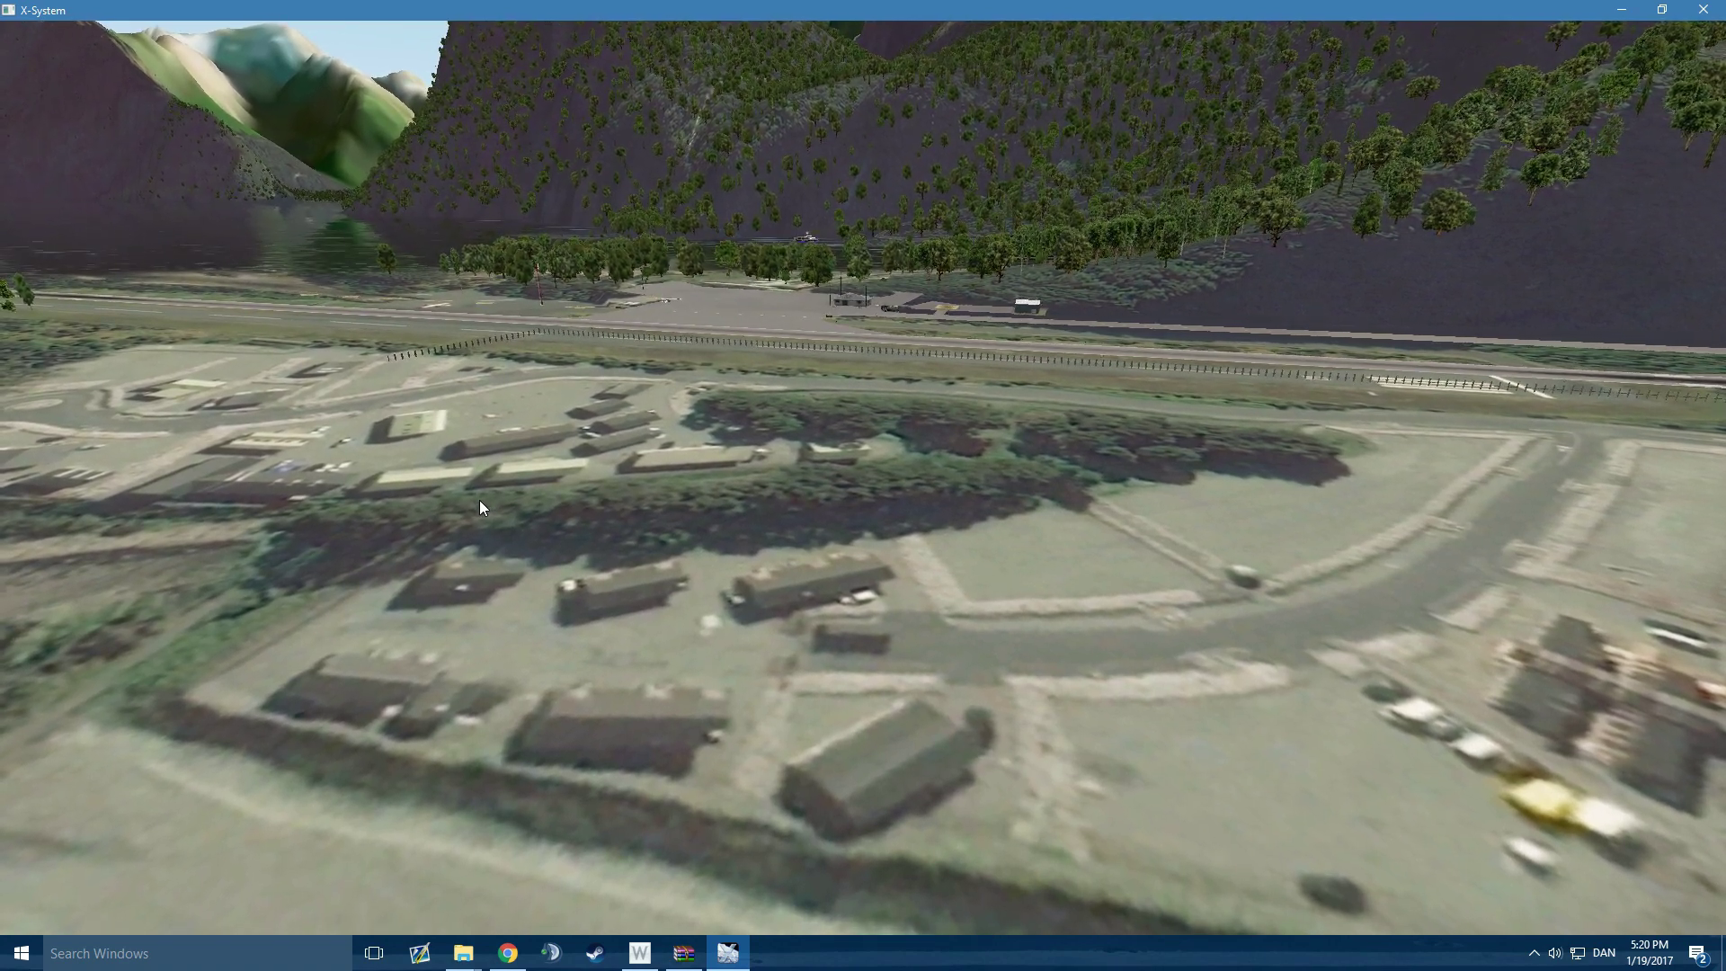
Quit X-Plane from the File menu and minimize the browser to reach the desktop.
mouse_move(13, 34)
click(69, 29)
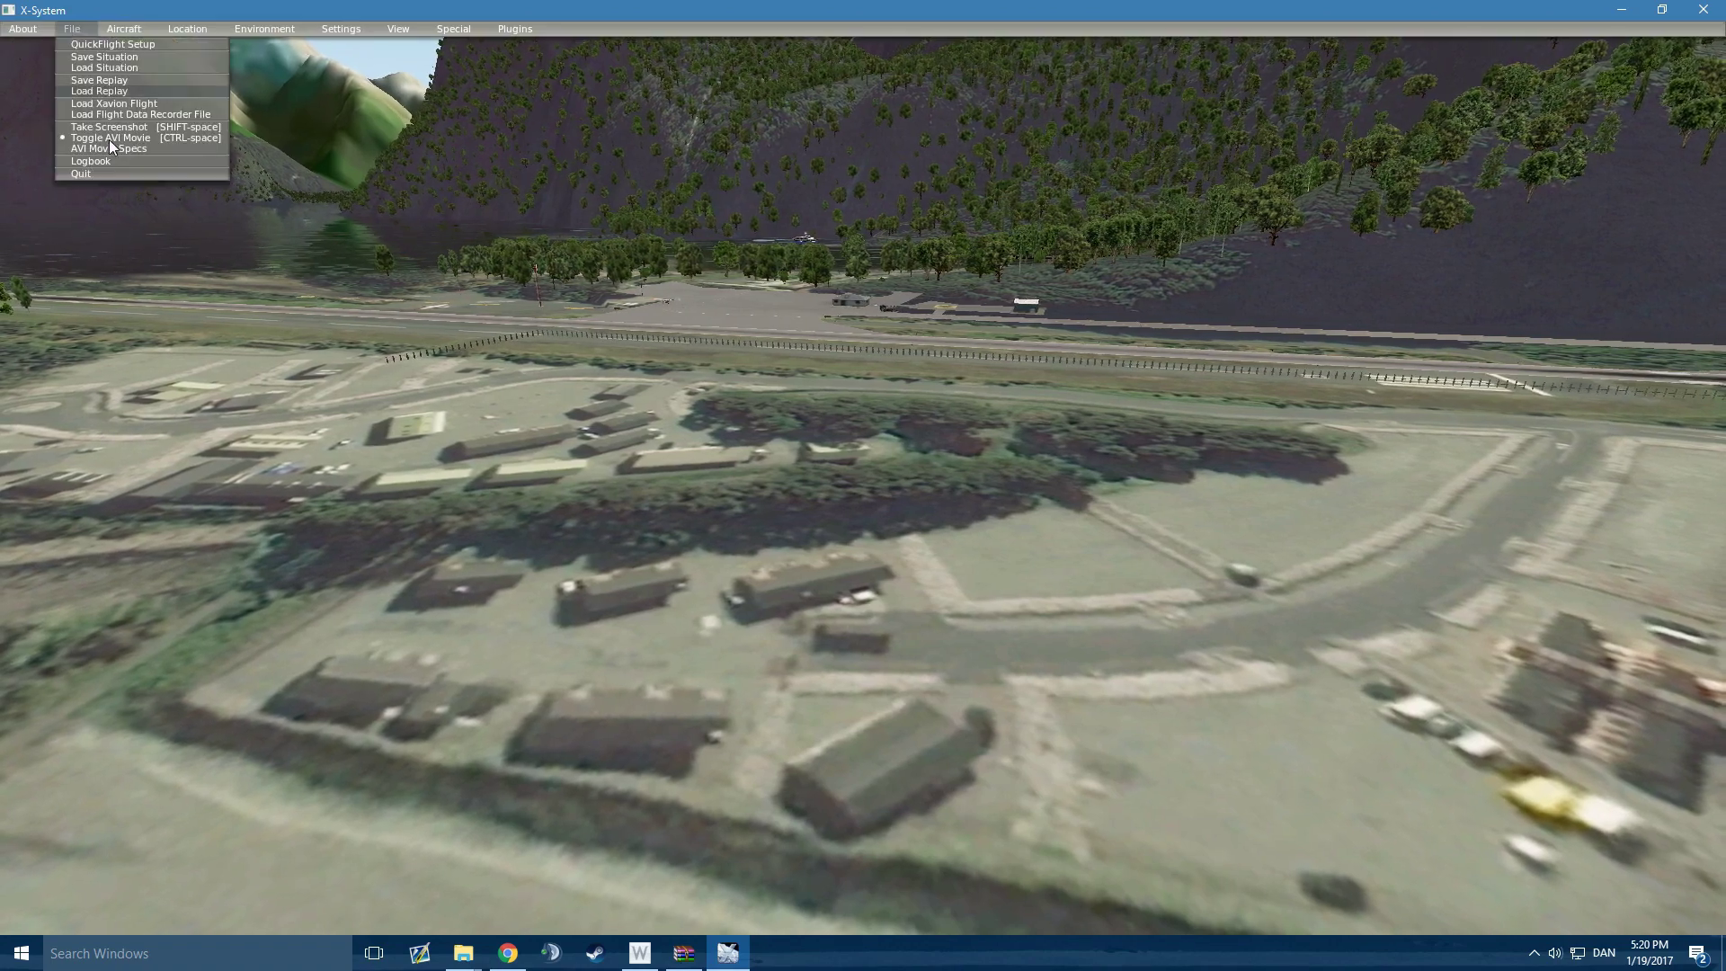
click(90, 172)
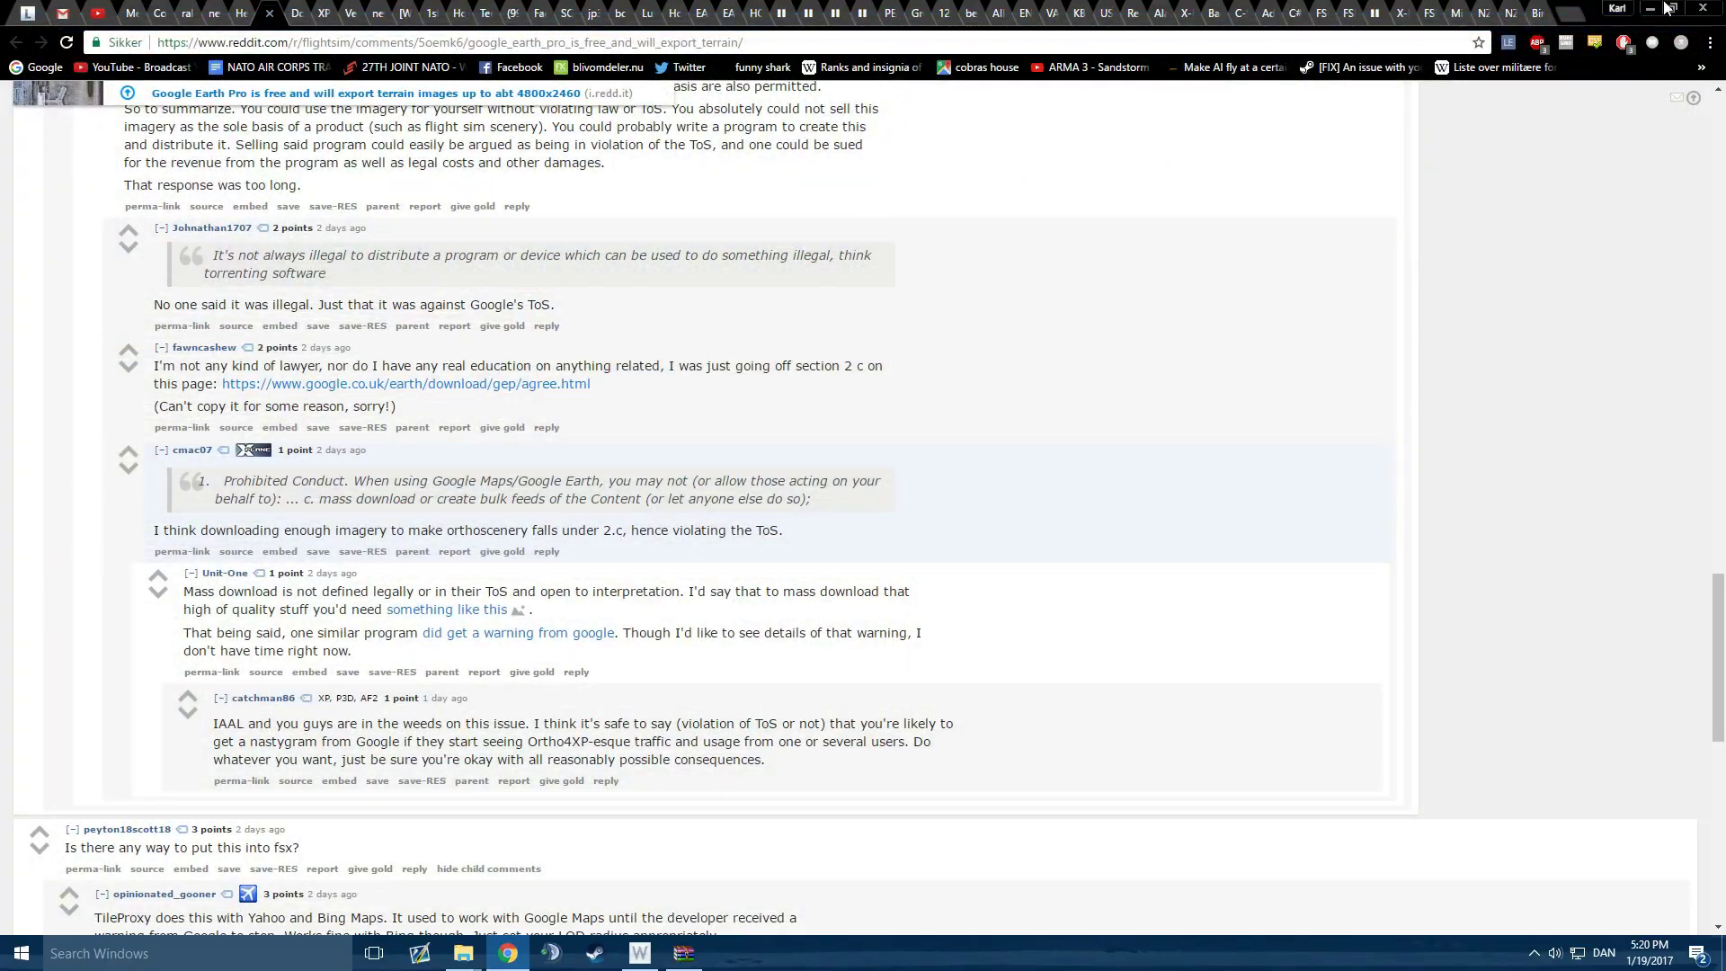
click(1645, 8)
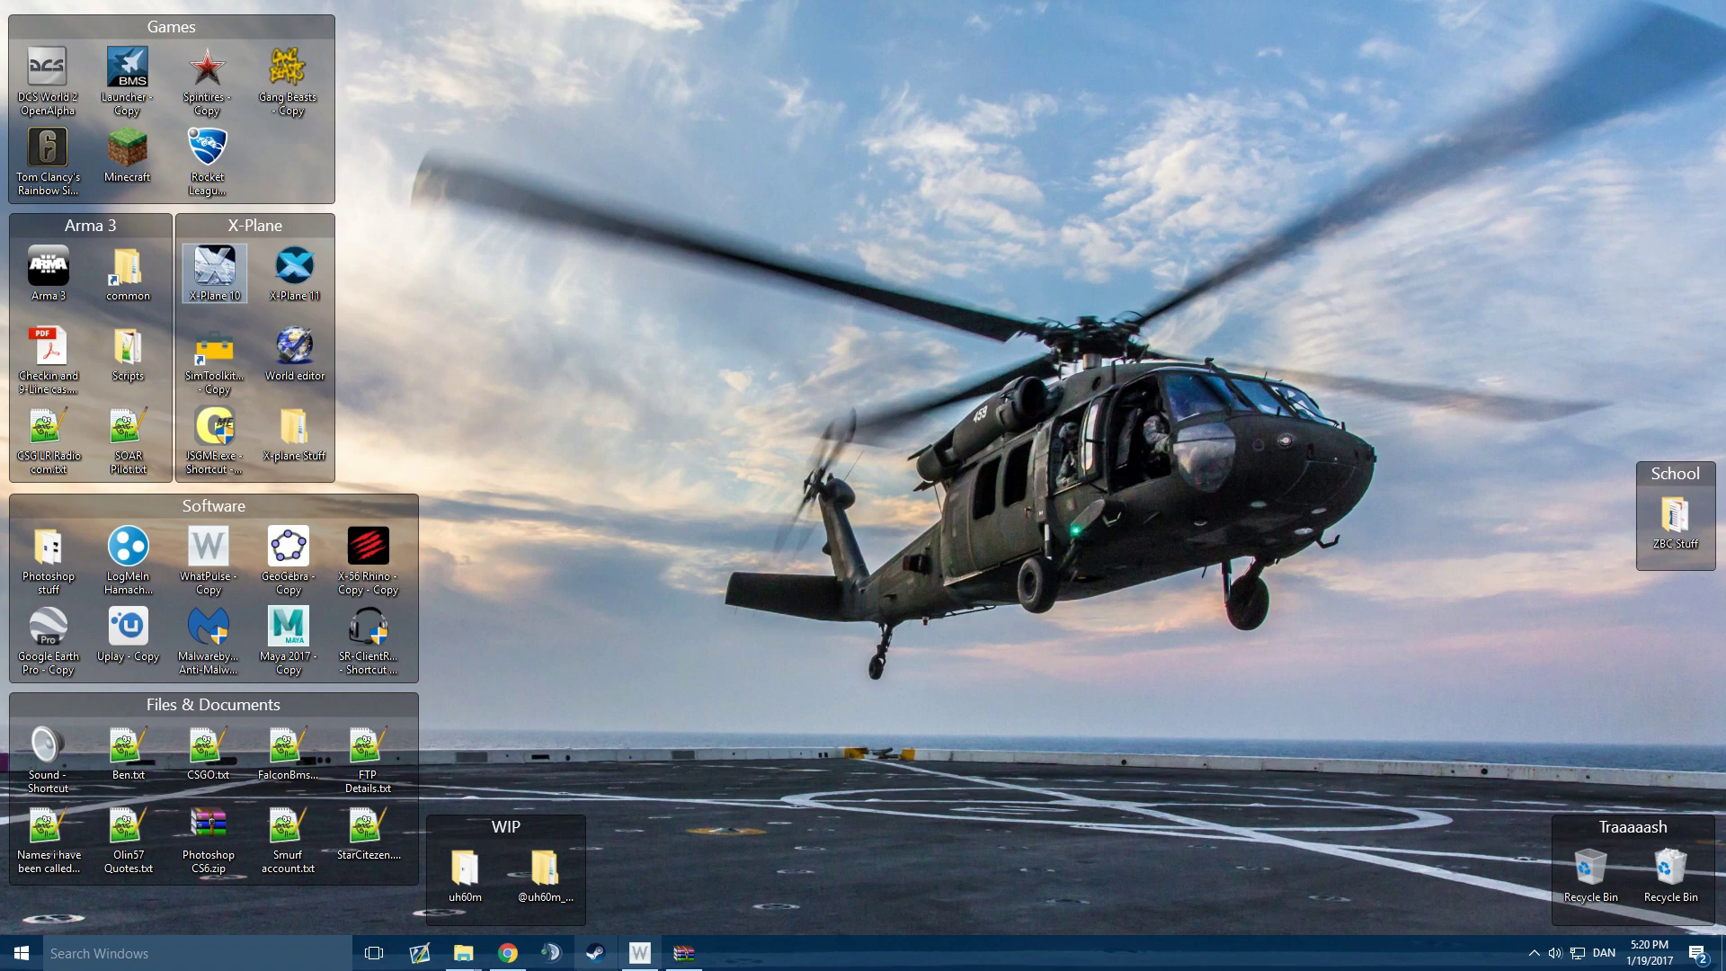
Open Custom Scenery and browse zOrtho4XP_-45+167's Earth nav data, terrain and textures folders.
mouse_move(468, 958)
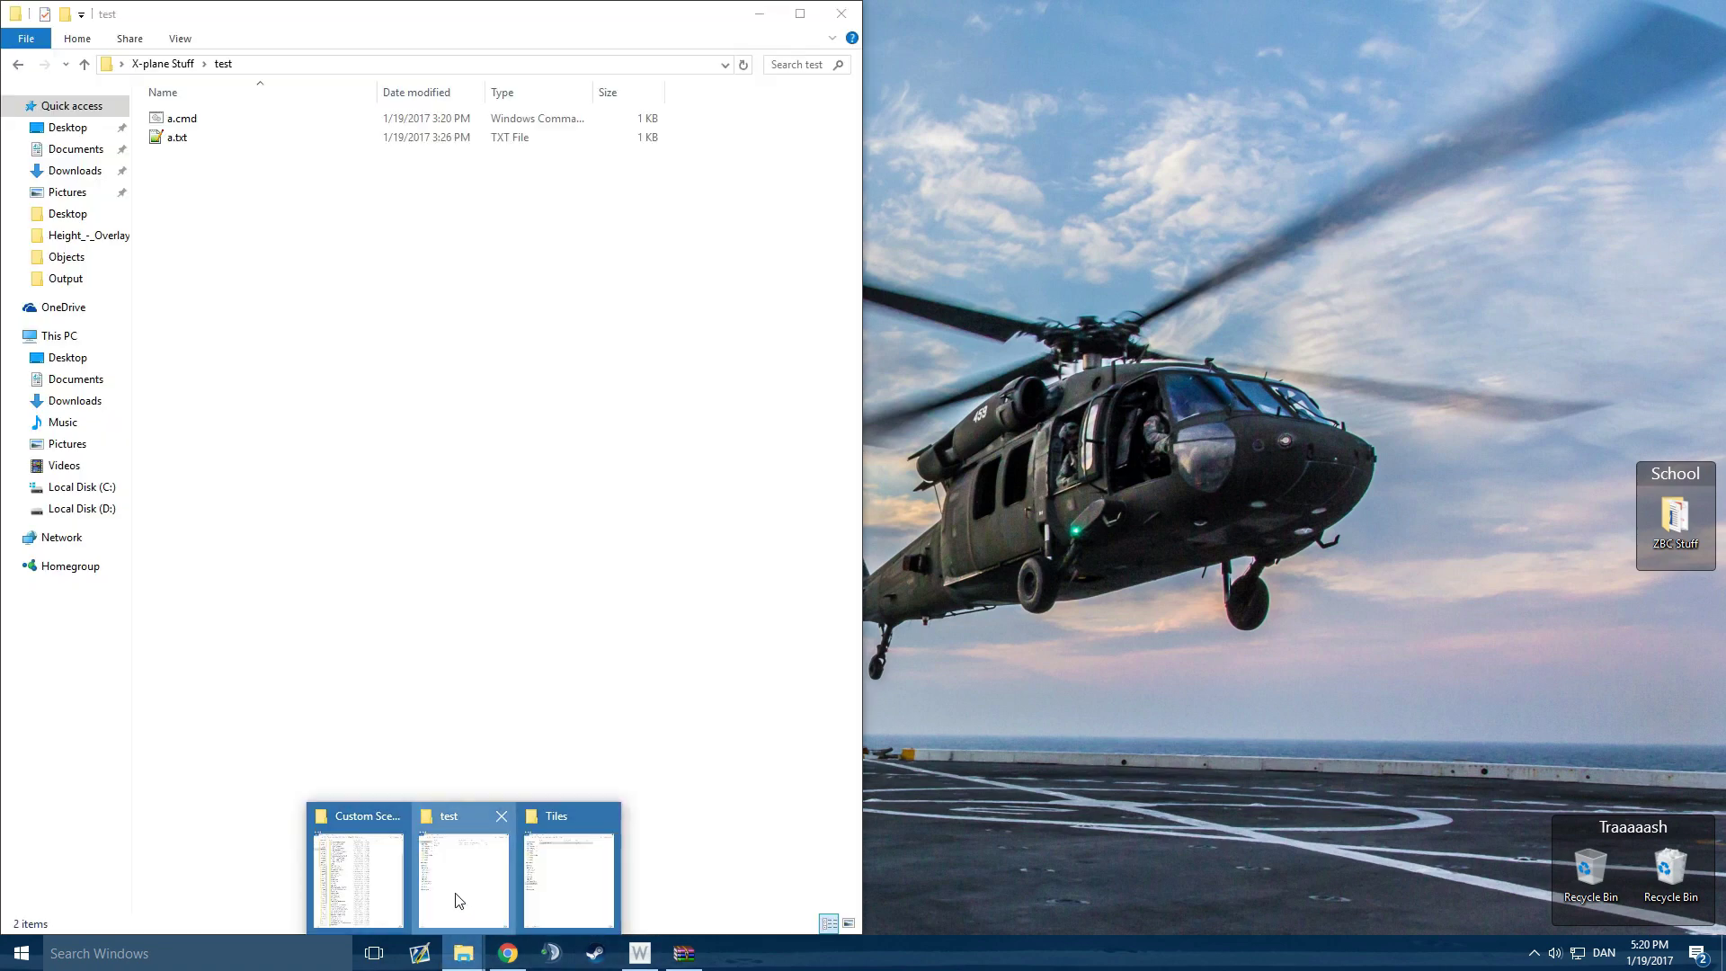
click(350, 876)
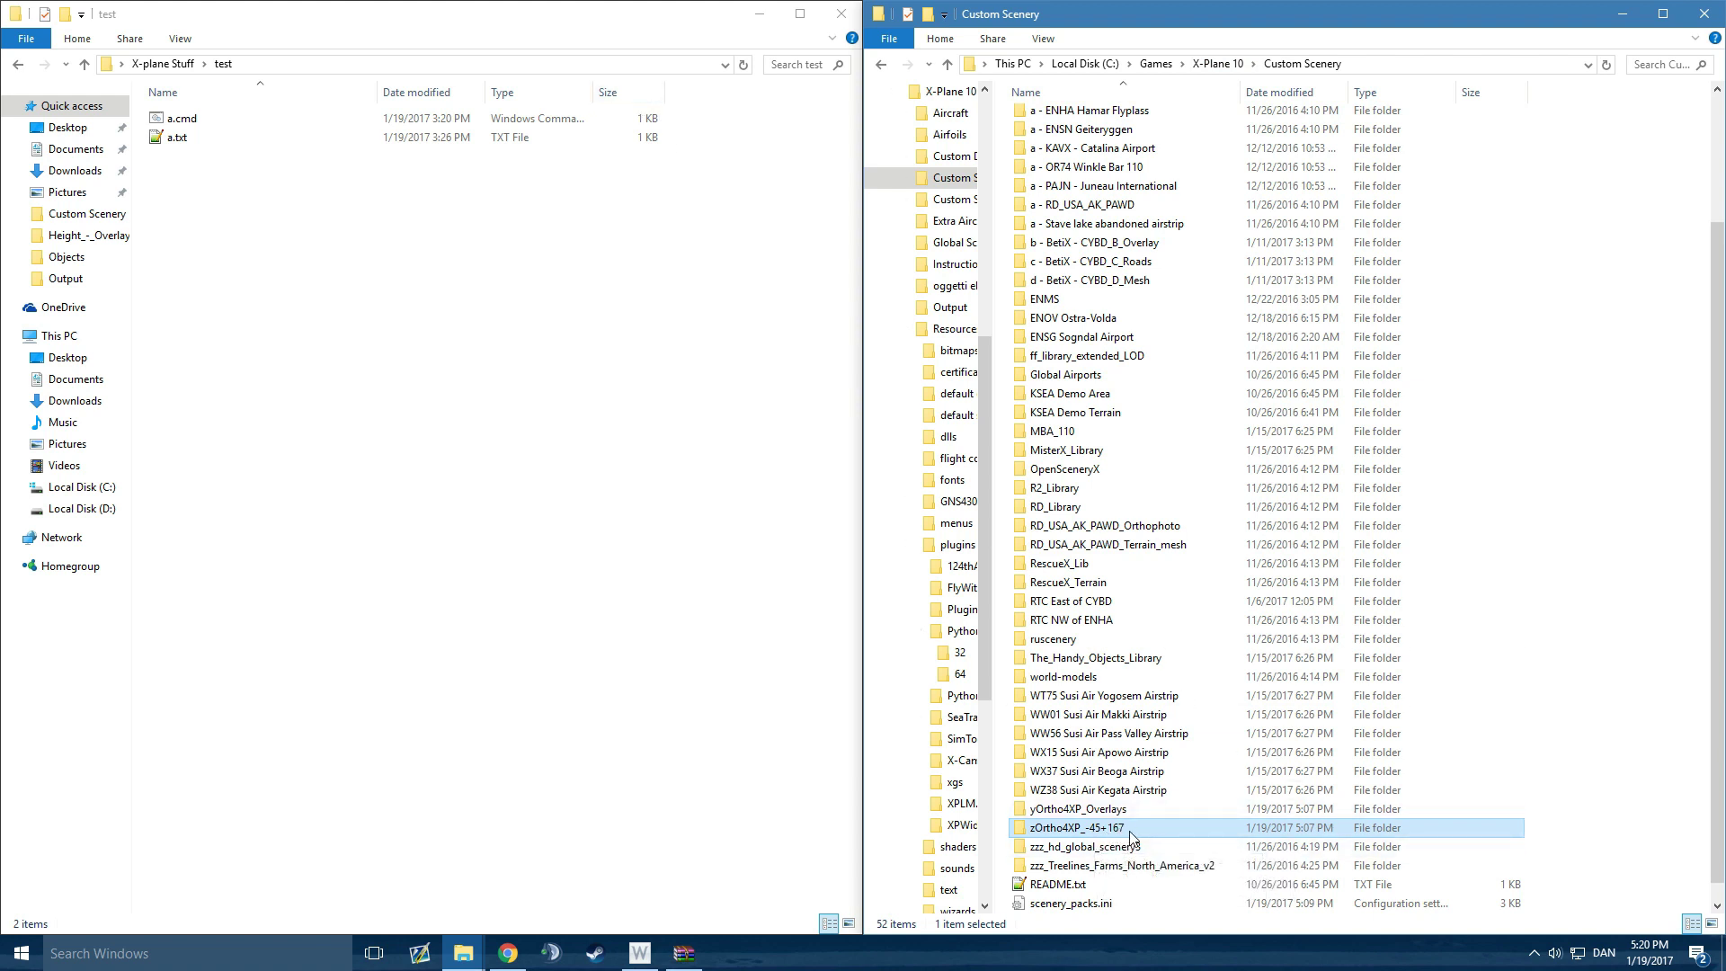
double_click(1097, 828)
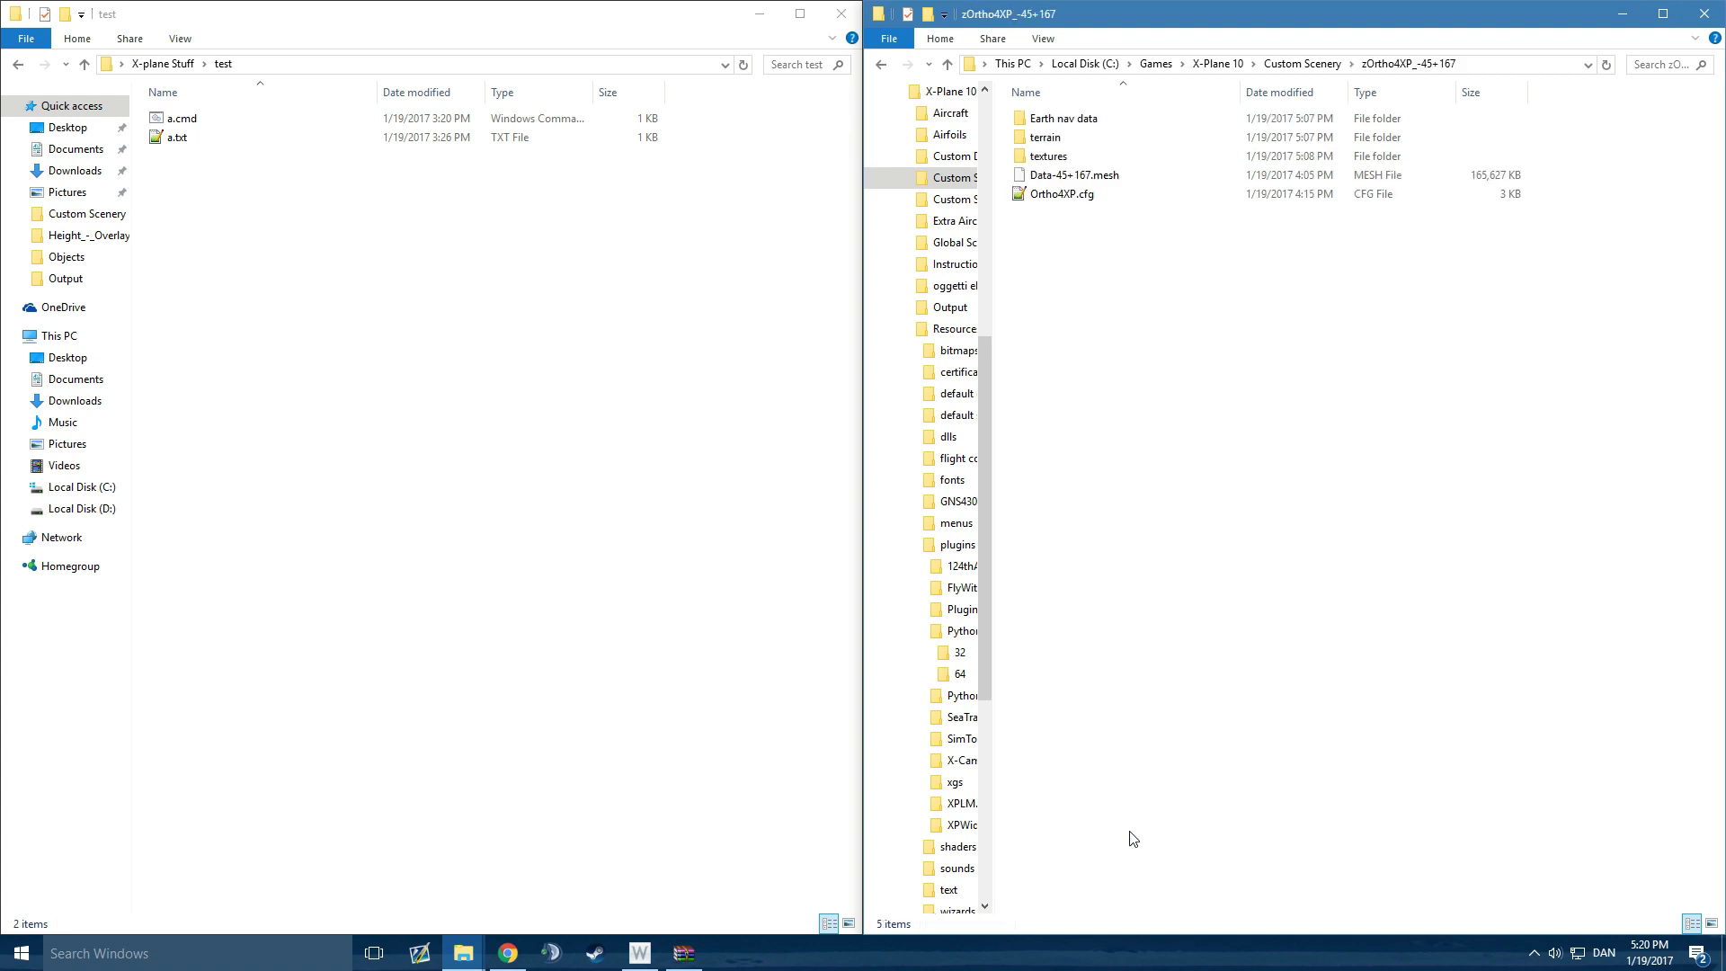
double_click(1106, 120)
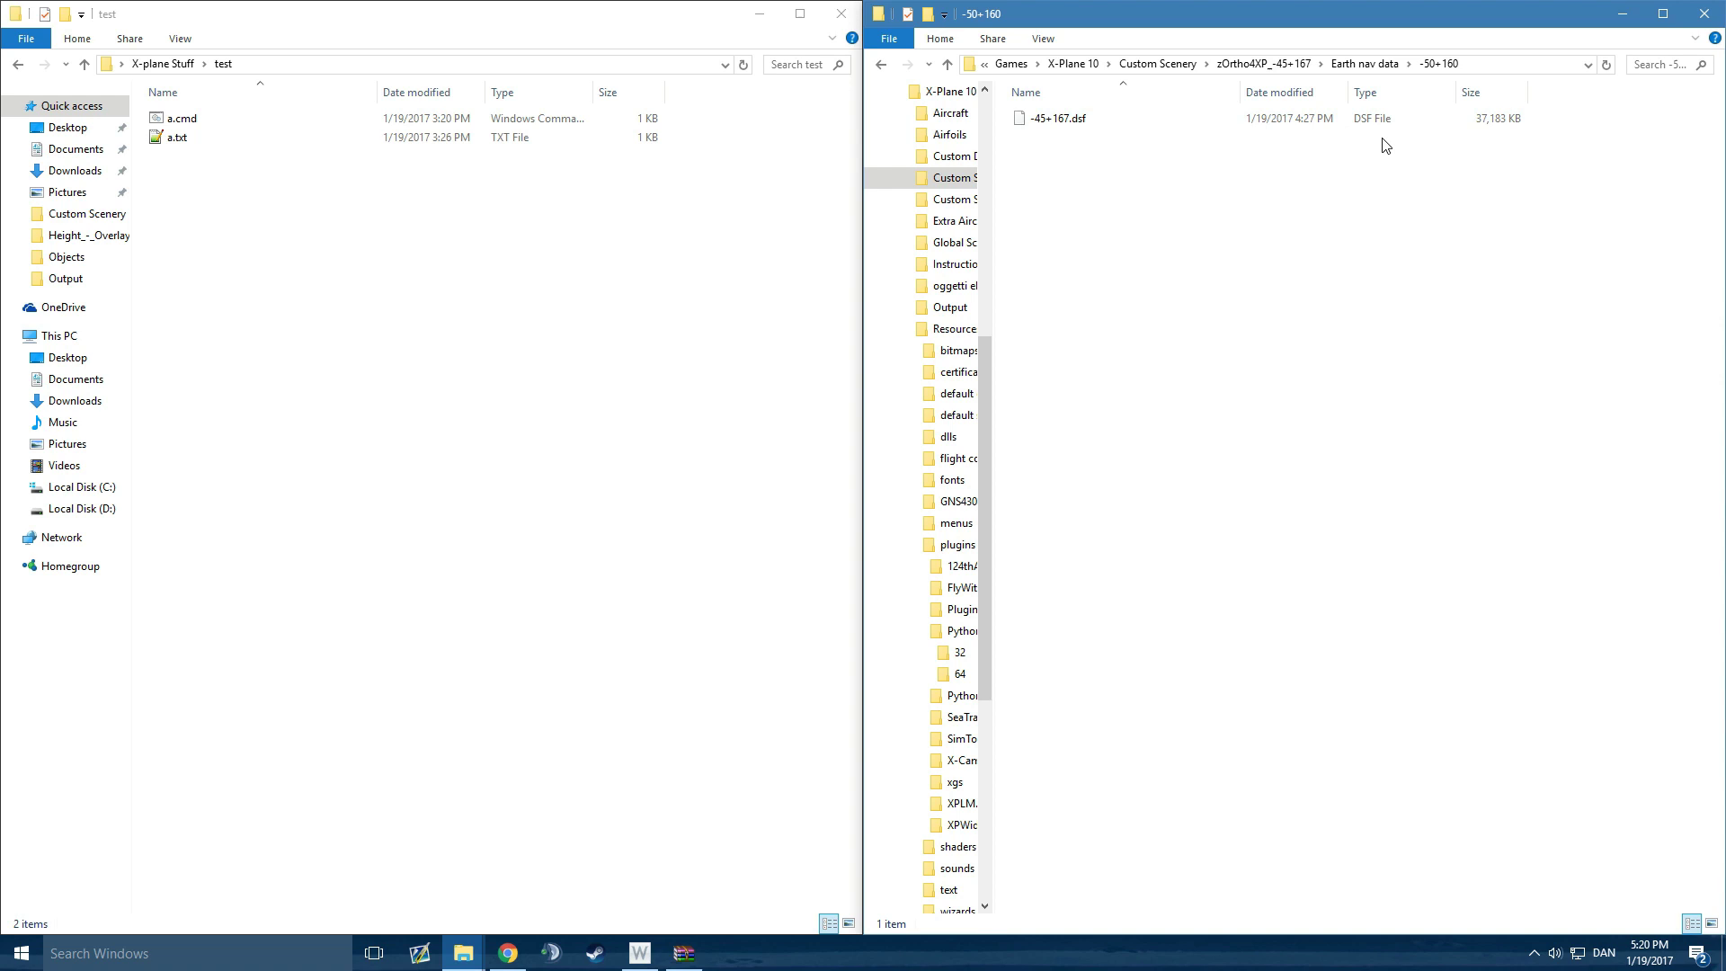
click(1281, 64)
double_click(1137, 136)
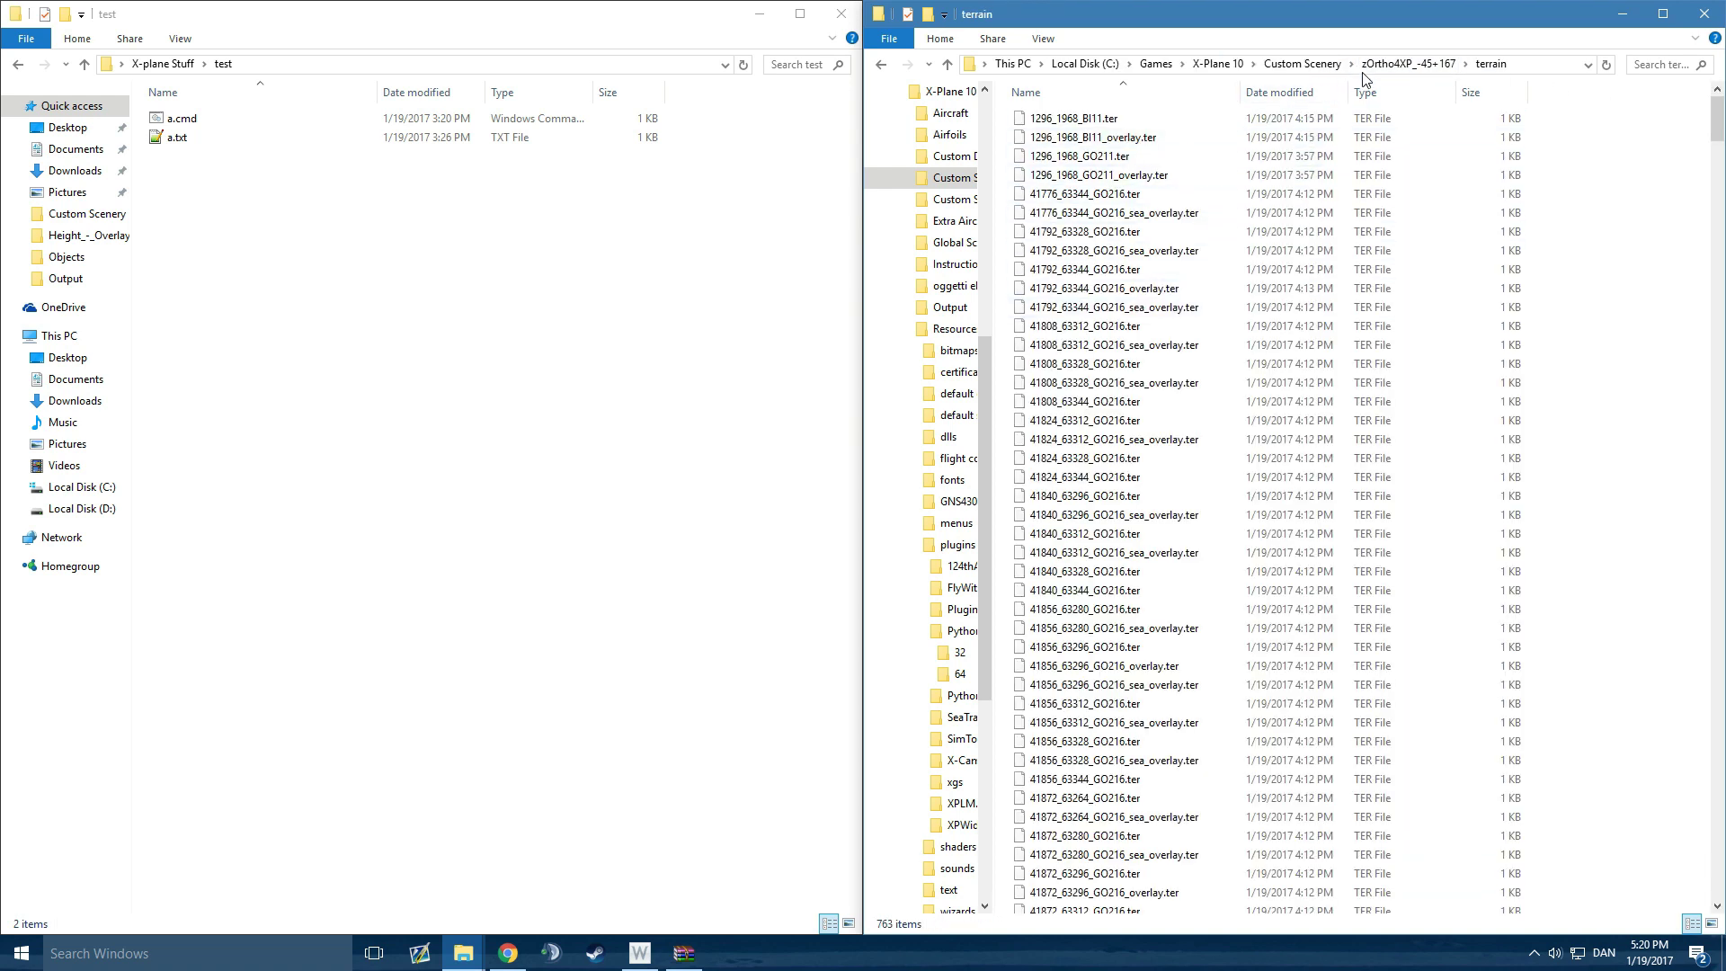
click(1417, 64)
double_click(1159, 157)
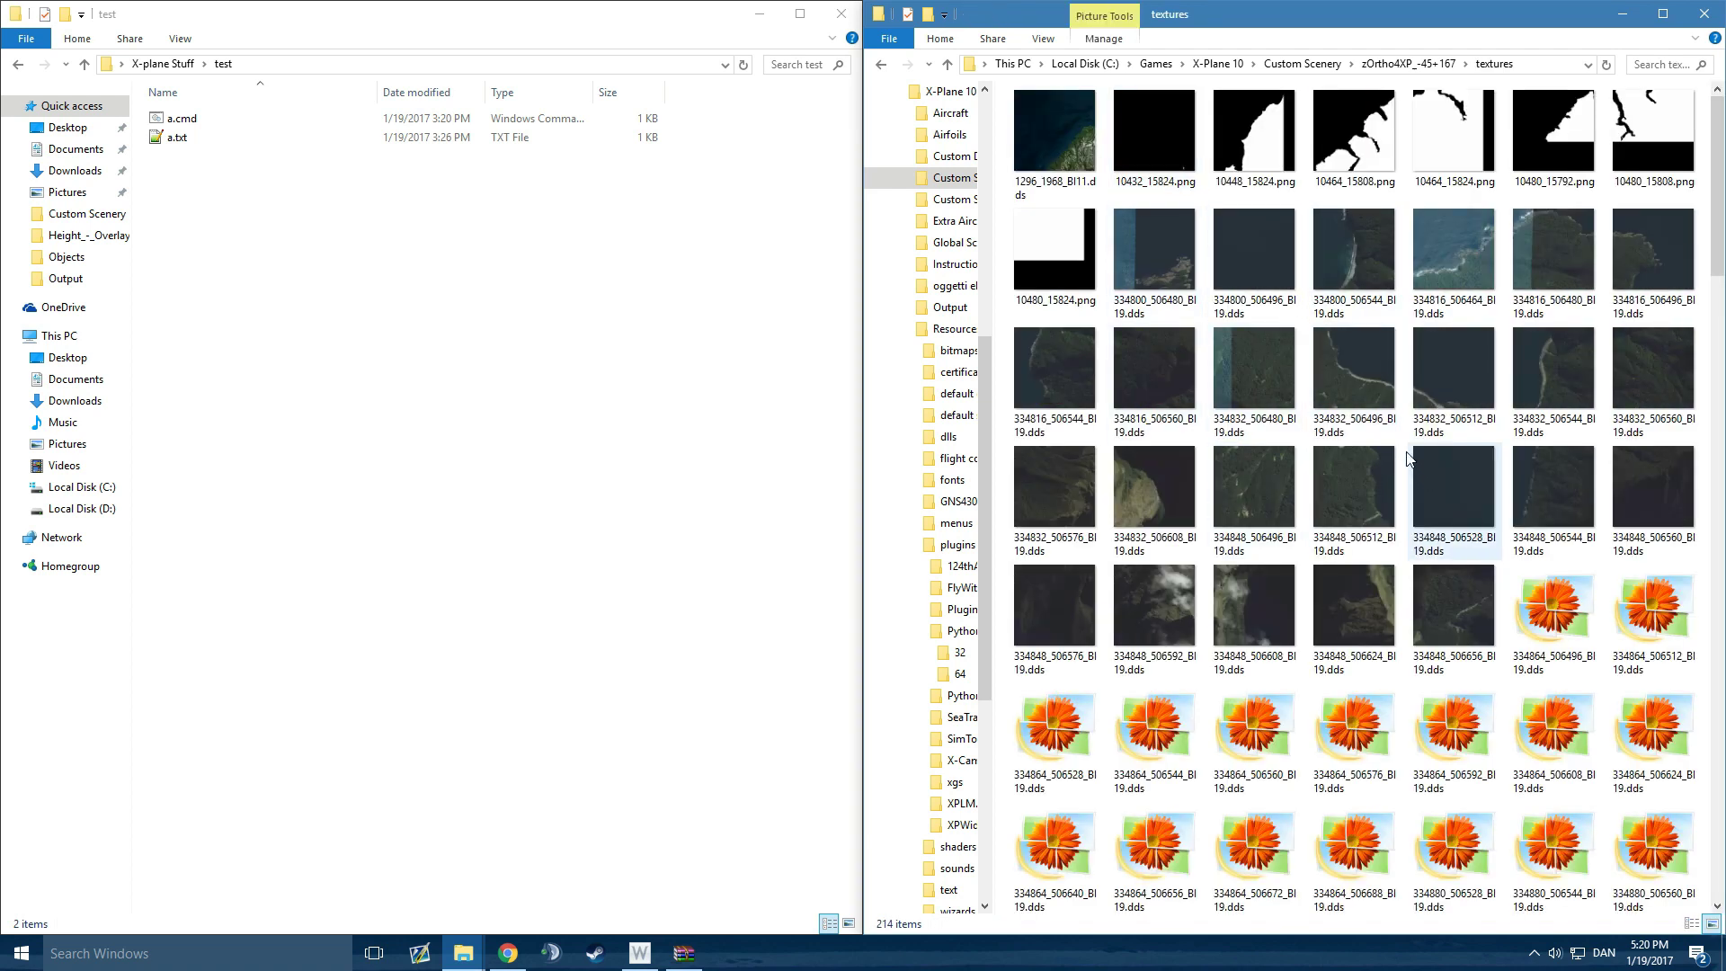
click(1409, 64)
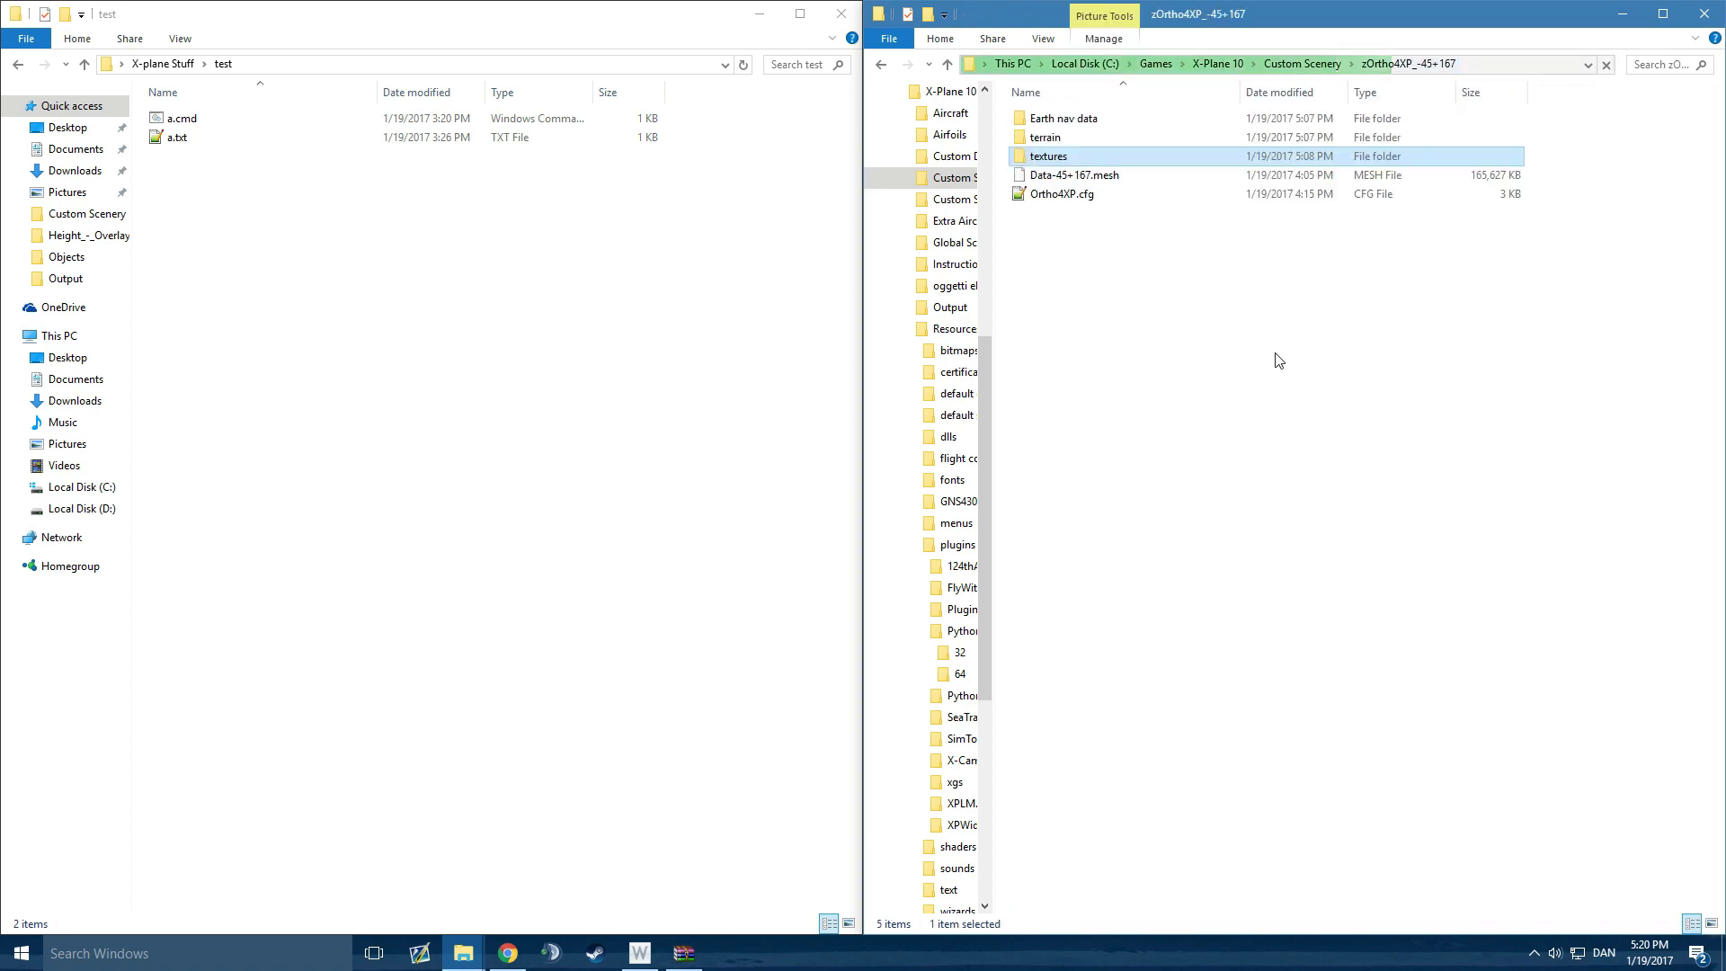
Open Ortho4XP.cfg in Notepad++, move it aside, then return to the Custom Scenery folder.
double_click(1114, 194)
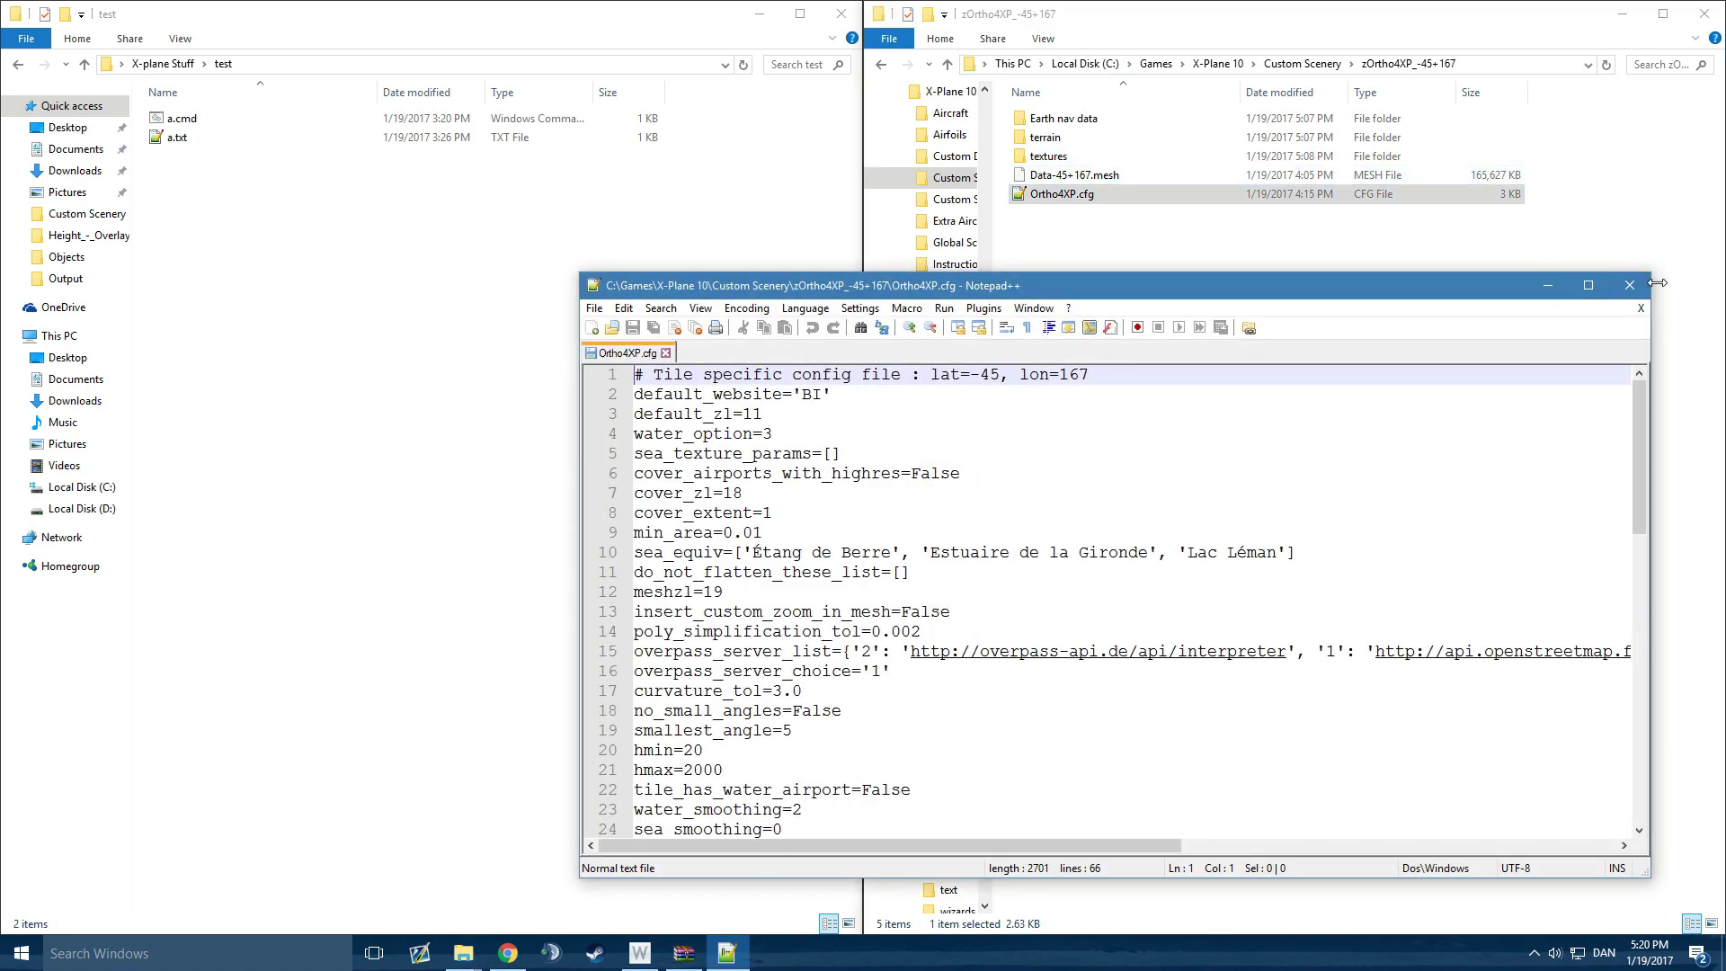
click(1629, 285)
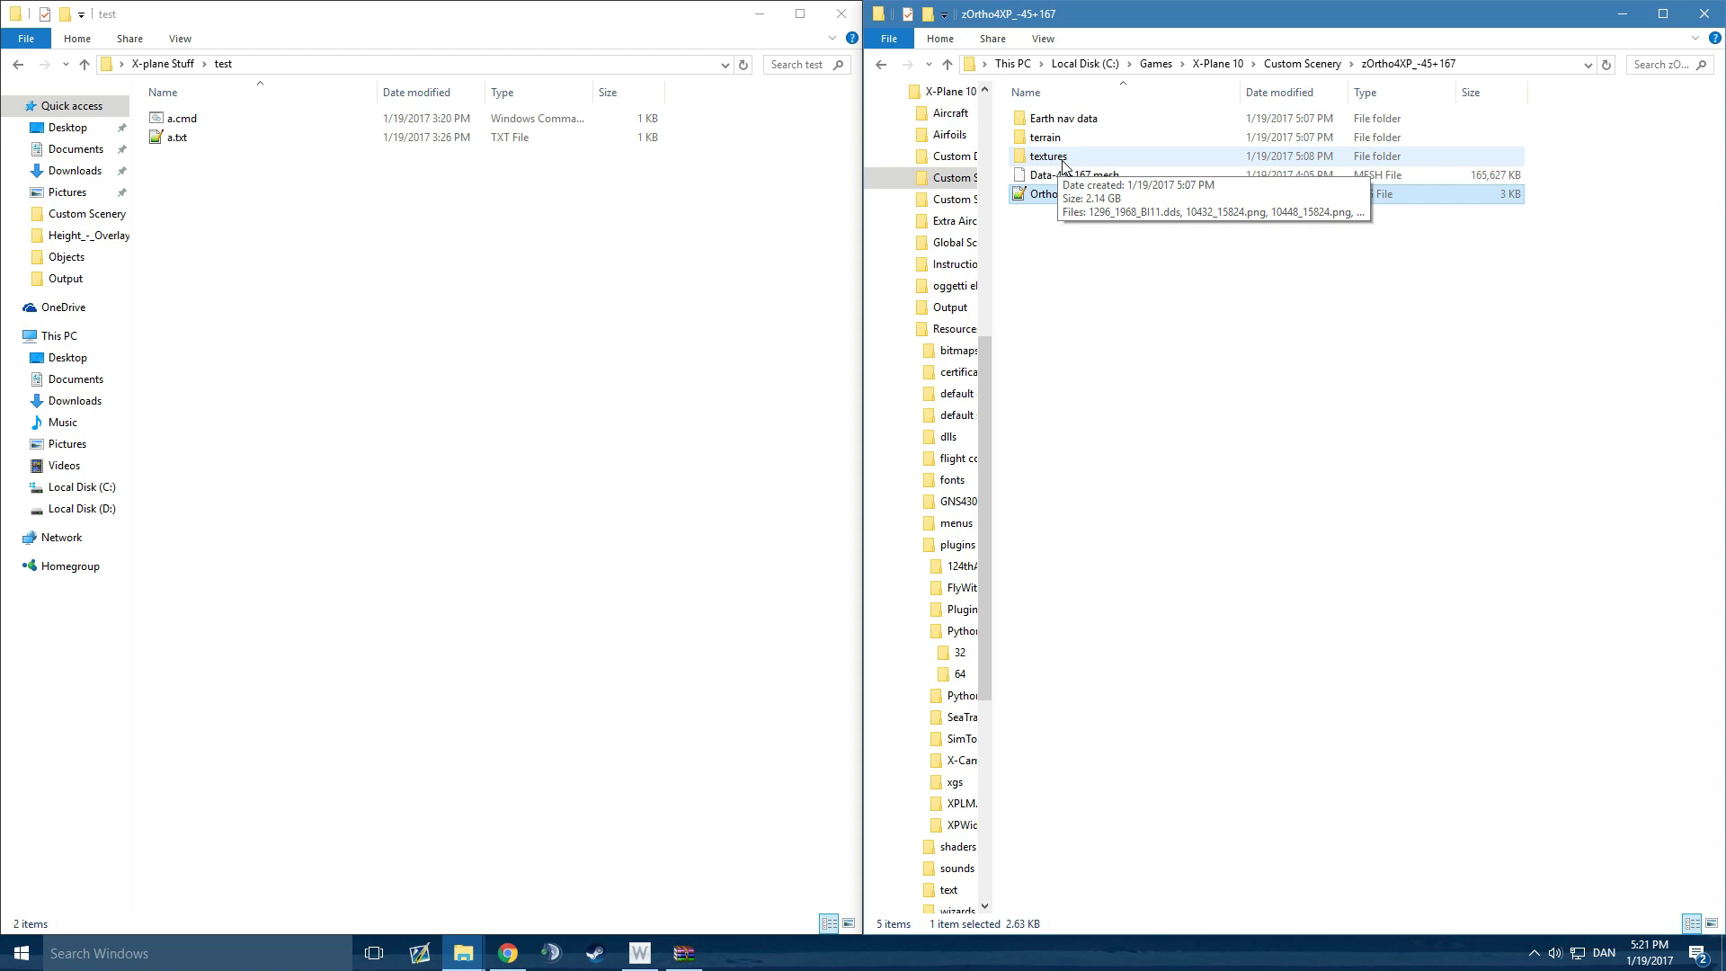
double_click(1048, 157)
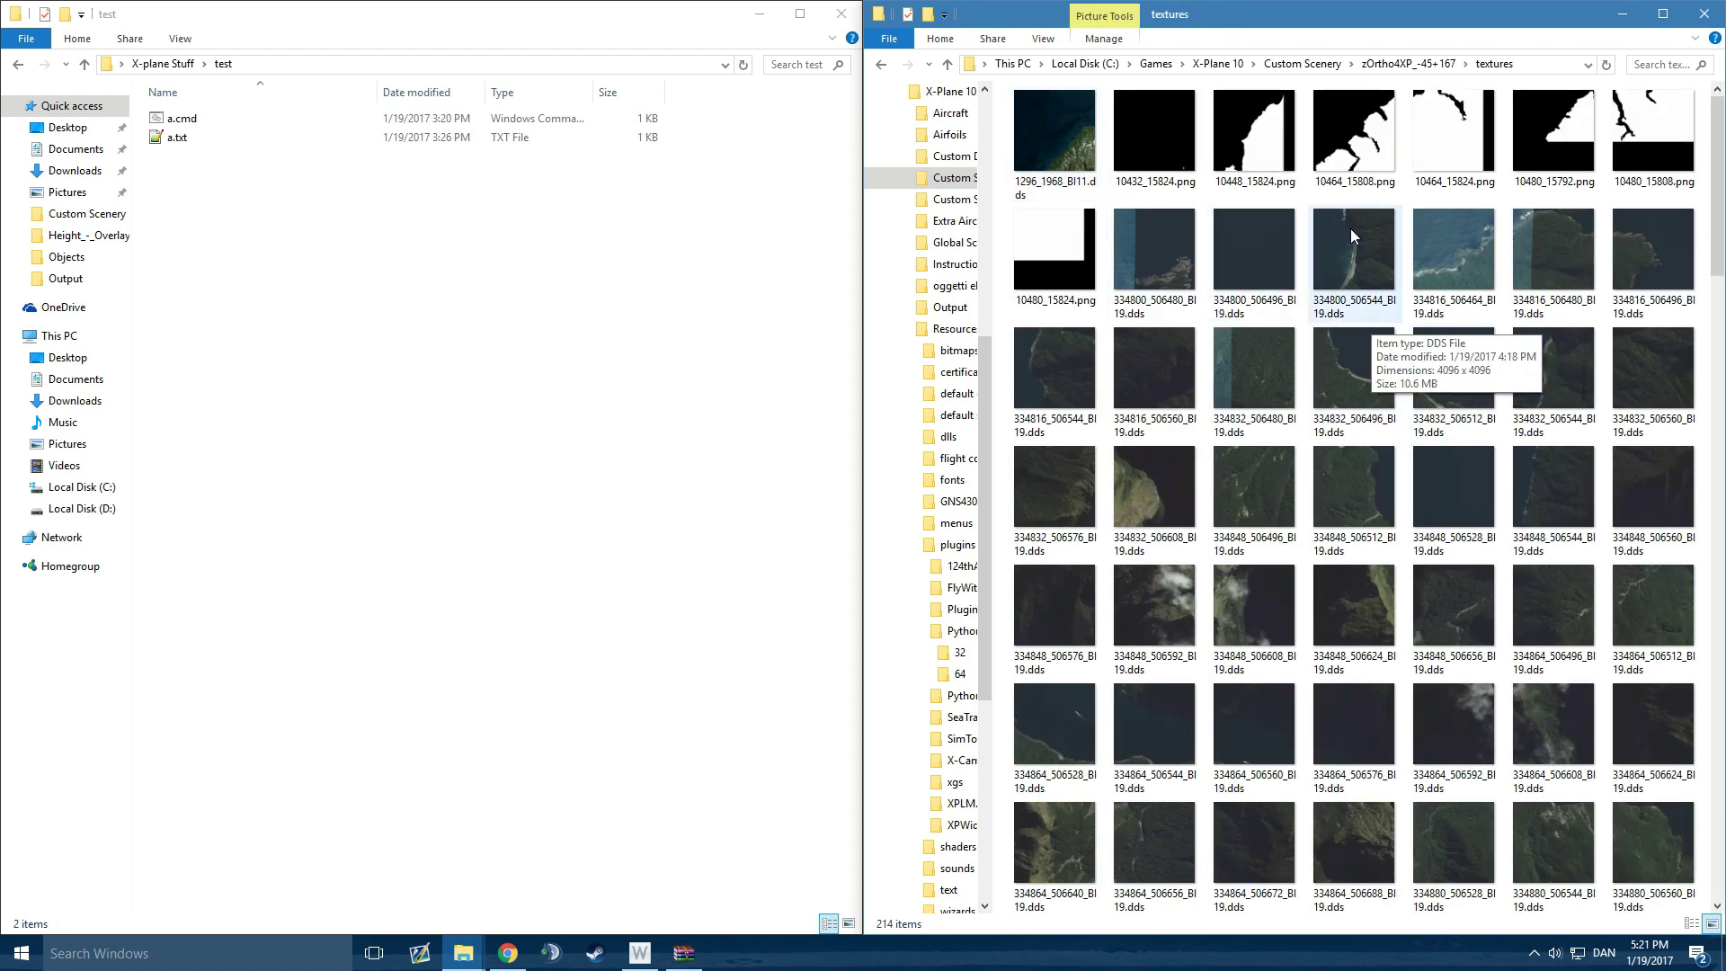
click(1303, 64)
Open a.txt from the test folder and close the Ortho4XP.cfg tab.
double_click(289, 136)
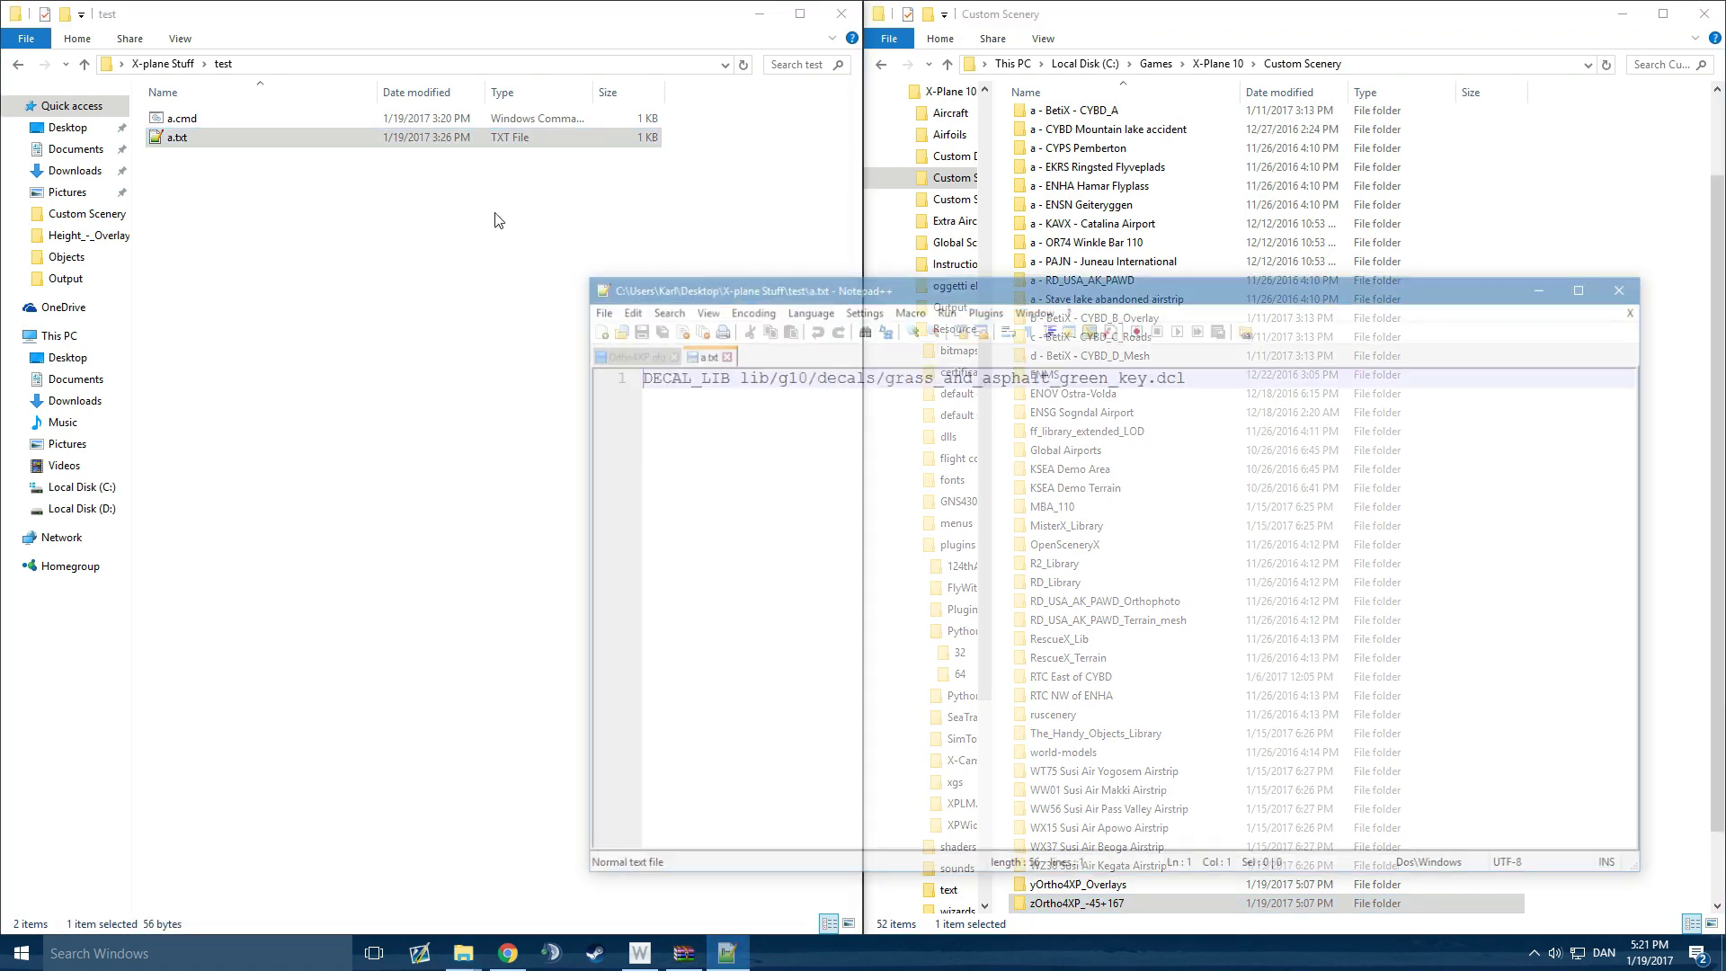
drag(913, 293, 911, 277)
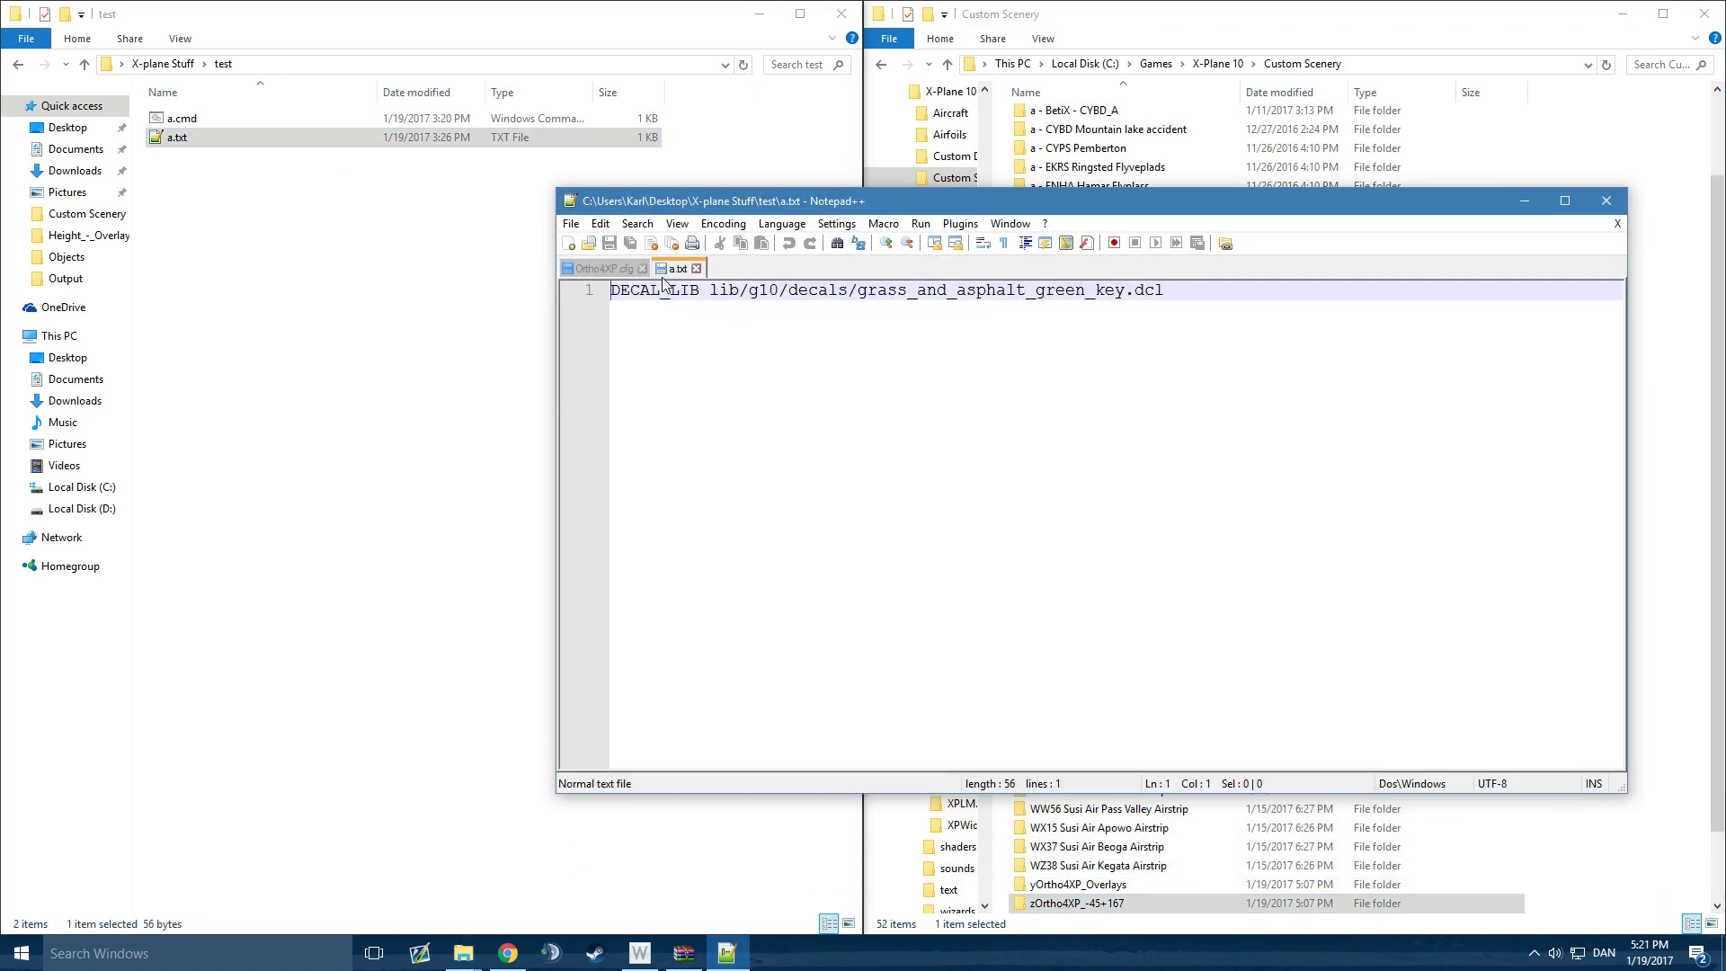
click(642, 268)
Examine the DECAL_LIB lib/g10/decals/grass_and_asphalt_green_key.dcl line by selecting parts of it.
drag(611, 290, 940, 289)
click(620, 290)
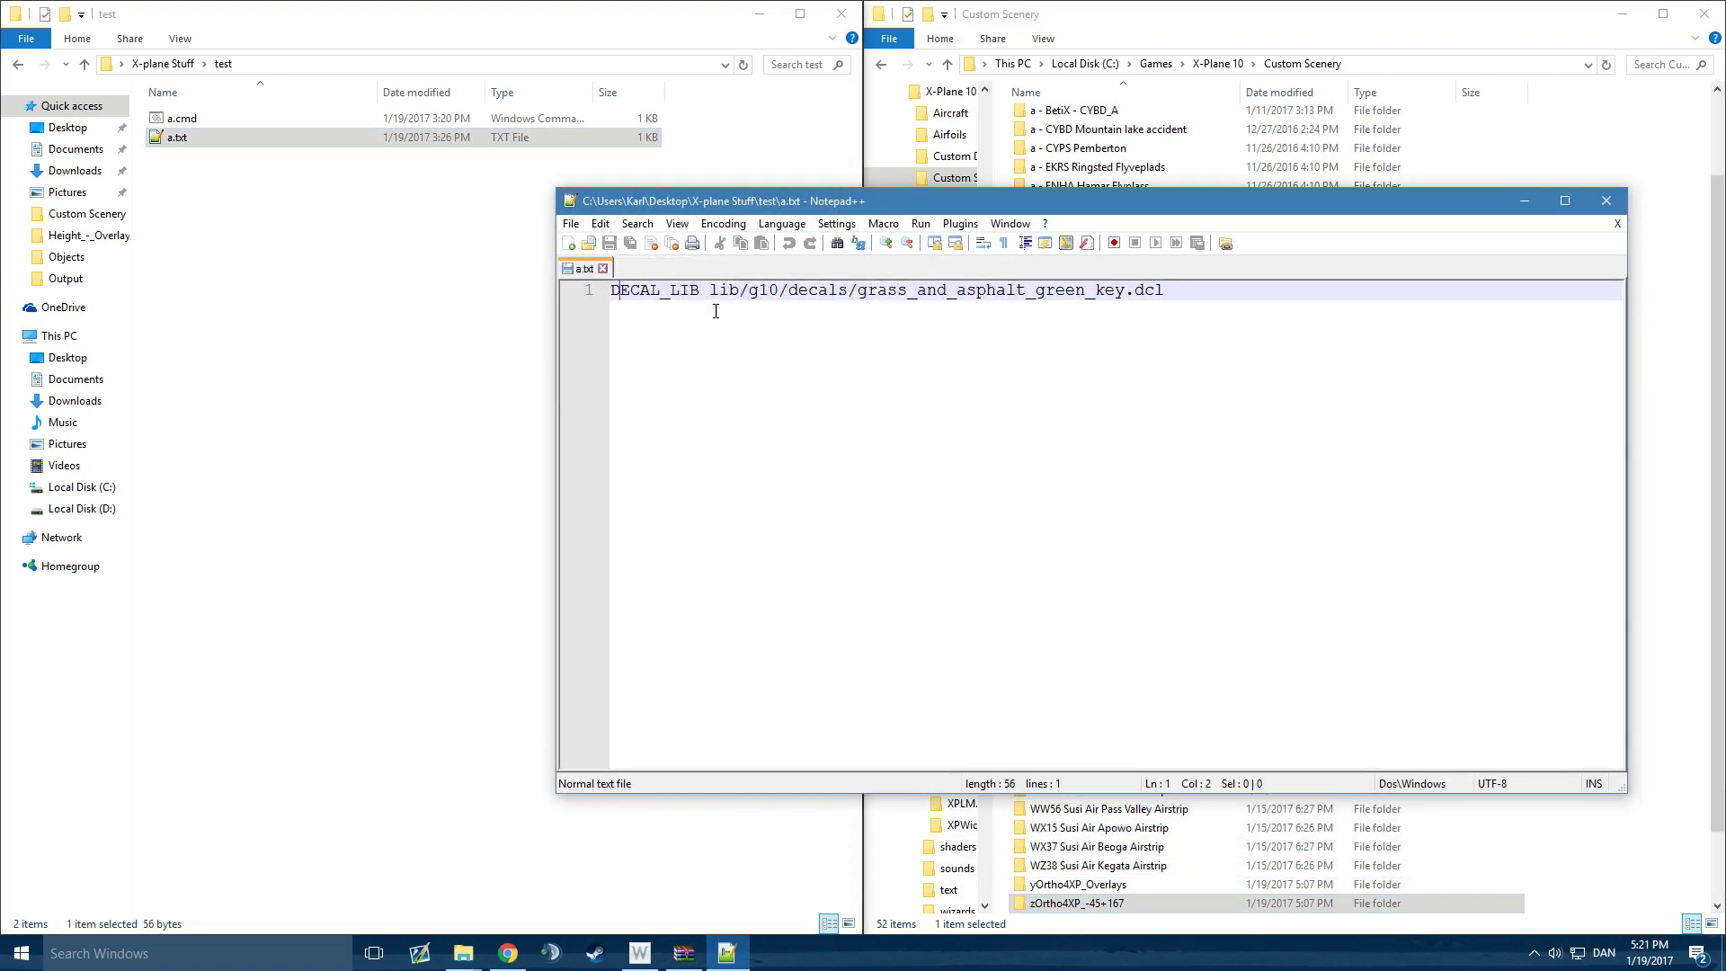
click(1191, 303)
drag(1235, 294, 608, 290)
click(837, 290)
click(1173, 293)
key(Left)
key(Left)
key(Left)
key(Left)
key(Left)
key(Left)
key(Left)
key(Left)
key(Left)
key(Left)
key(Left)
key(Left)
key(Left)
key(Left)
key(Left)
key(Left)
key(Left)
key(Left)
key(Left)
key(Left)
Move the a.txt editor aside and open the zOrtho4XP_-45+167 textures folder.
drag(1259, 217, 669, 183)
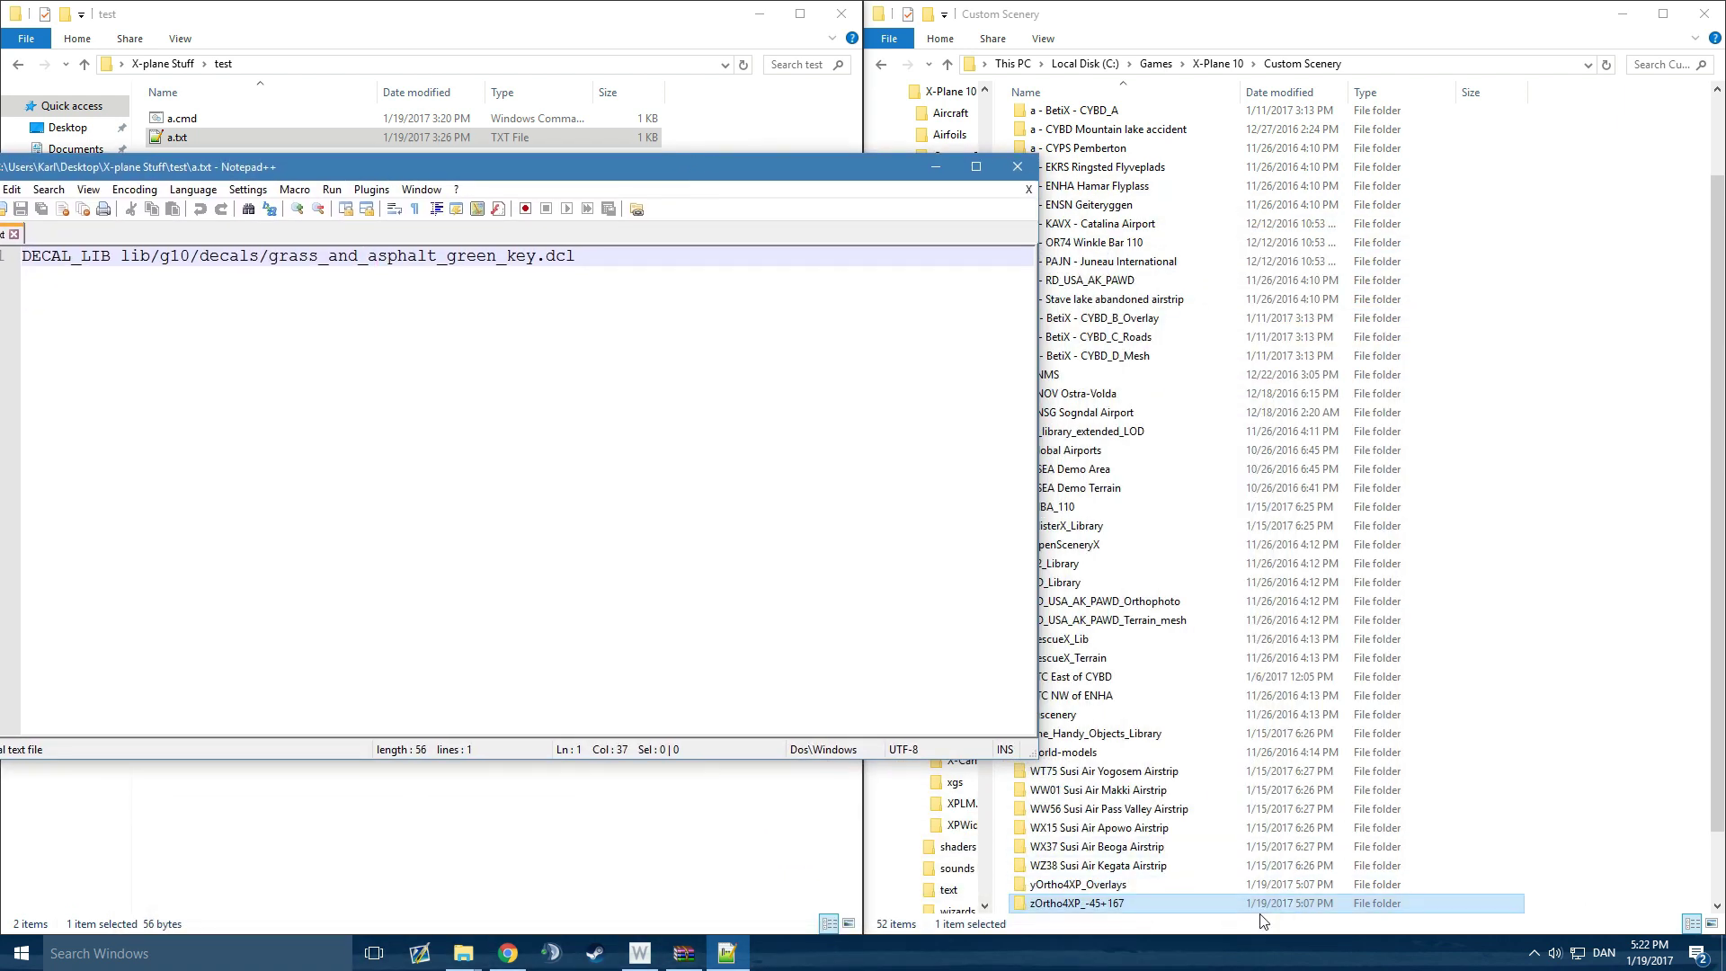
double_click(1134, 903)
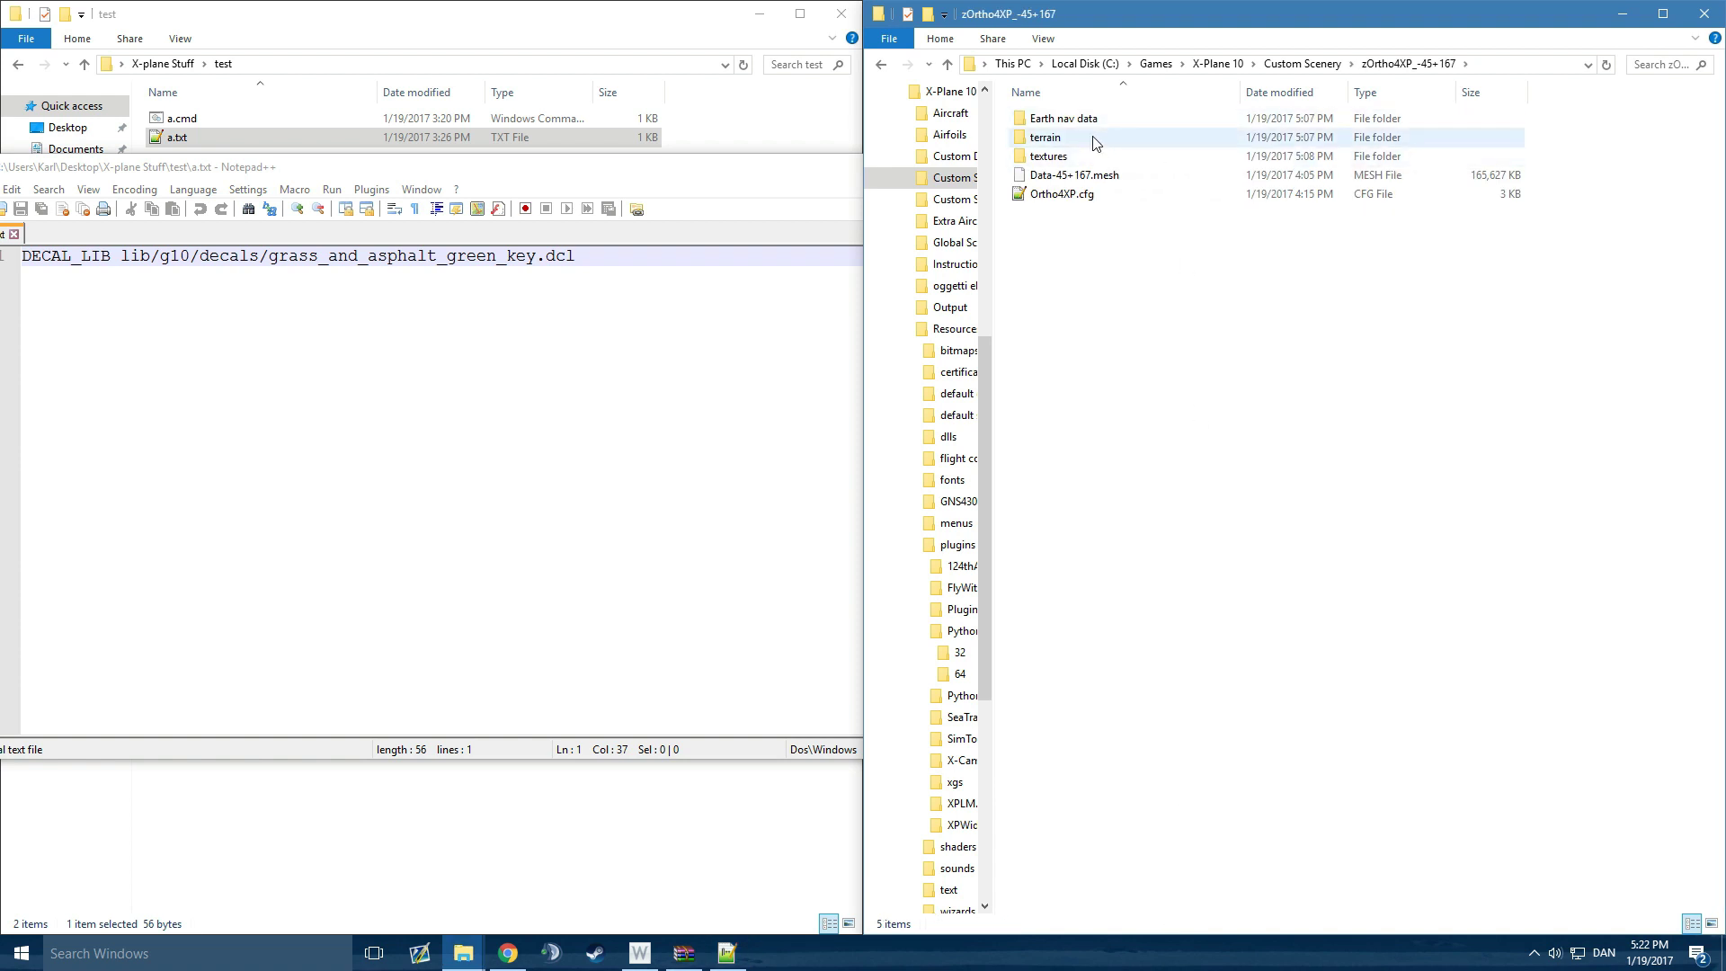
mouse_move(1104, 145)
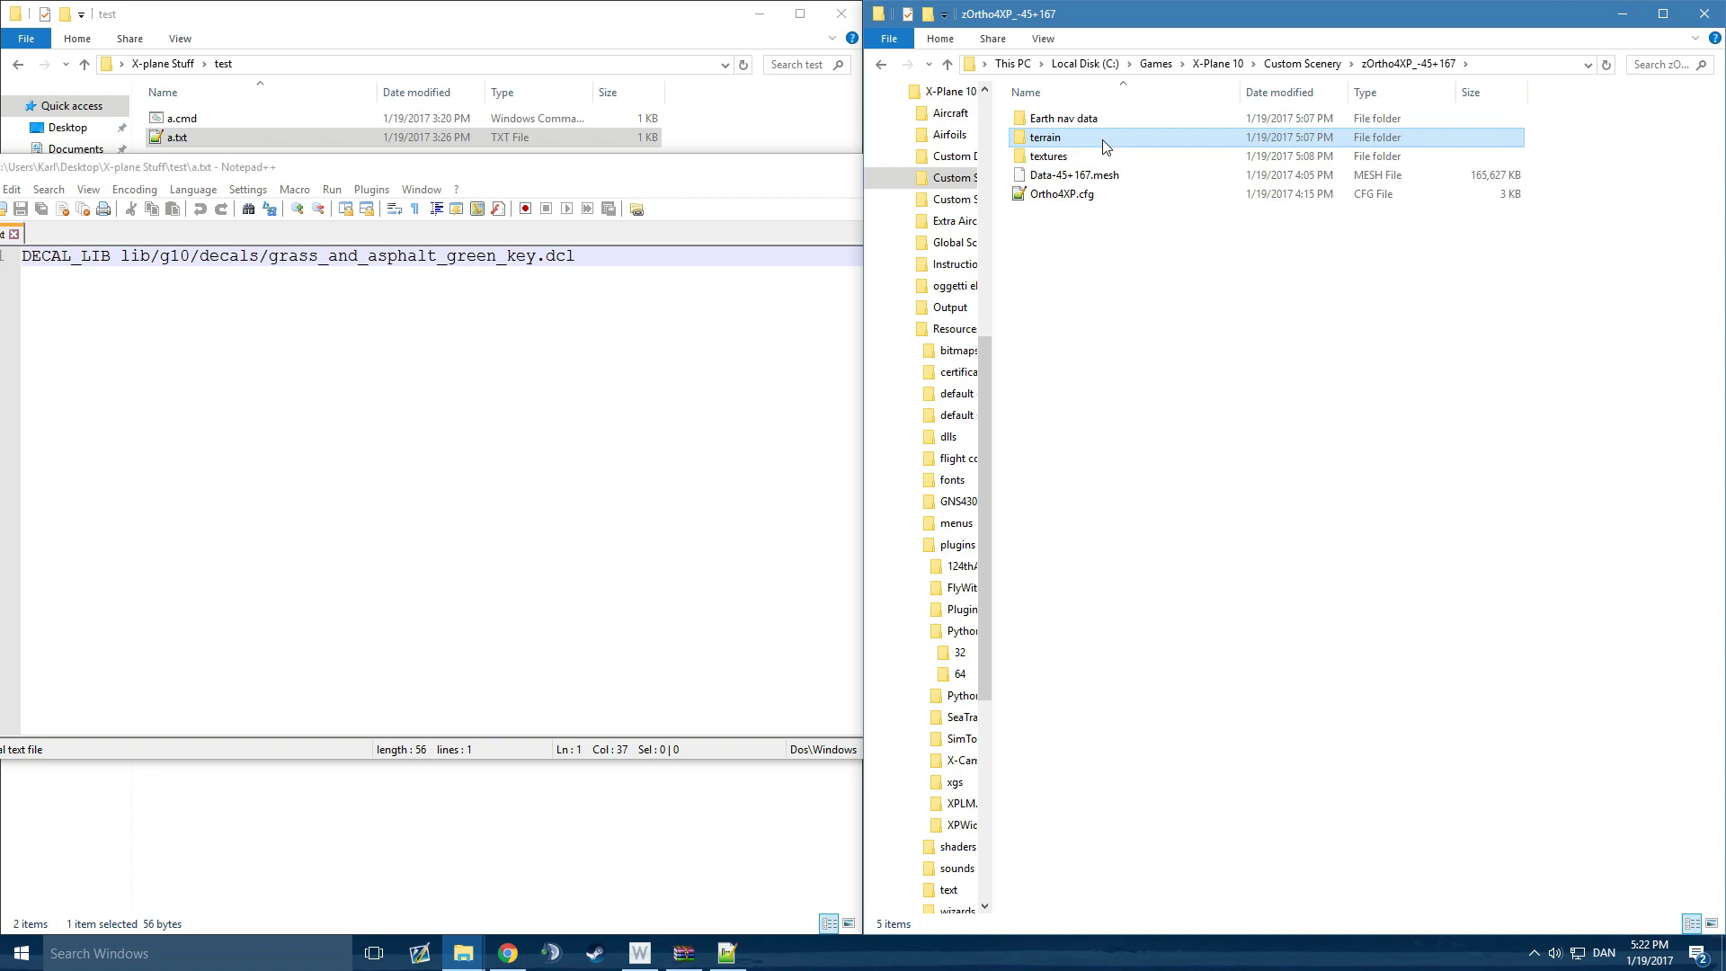
double_click(1086, 157)
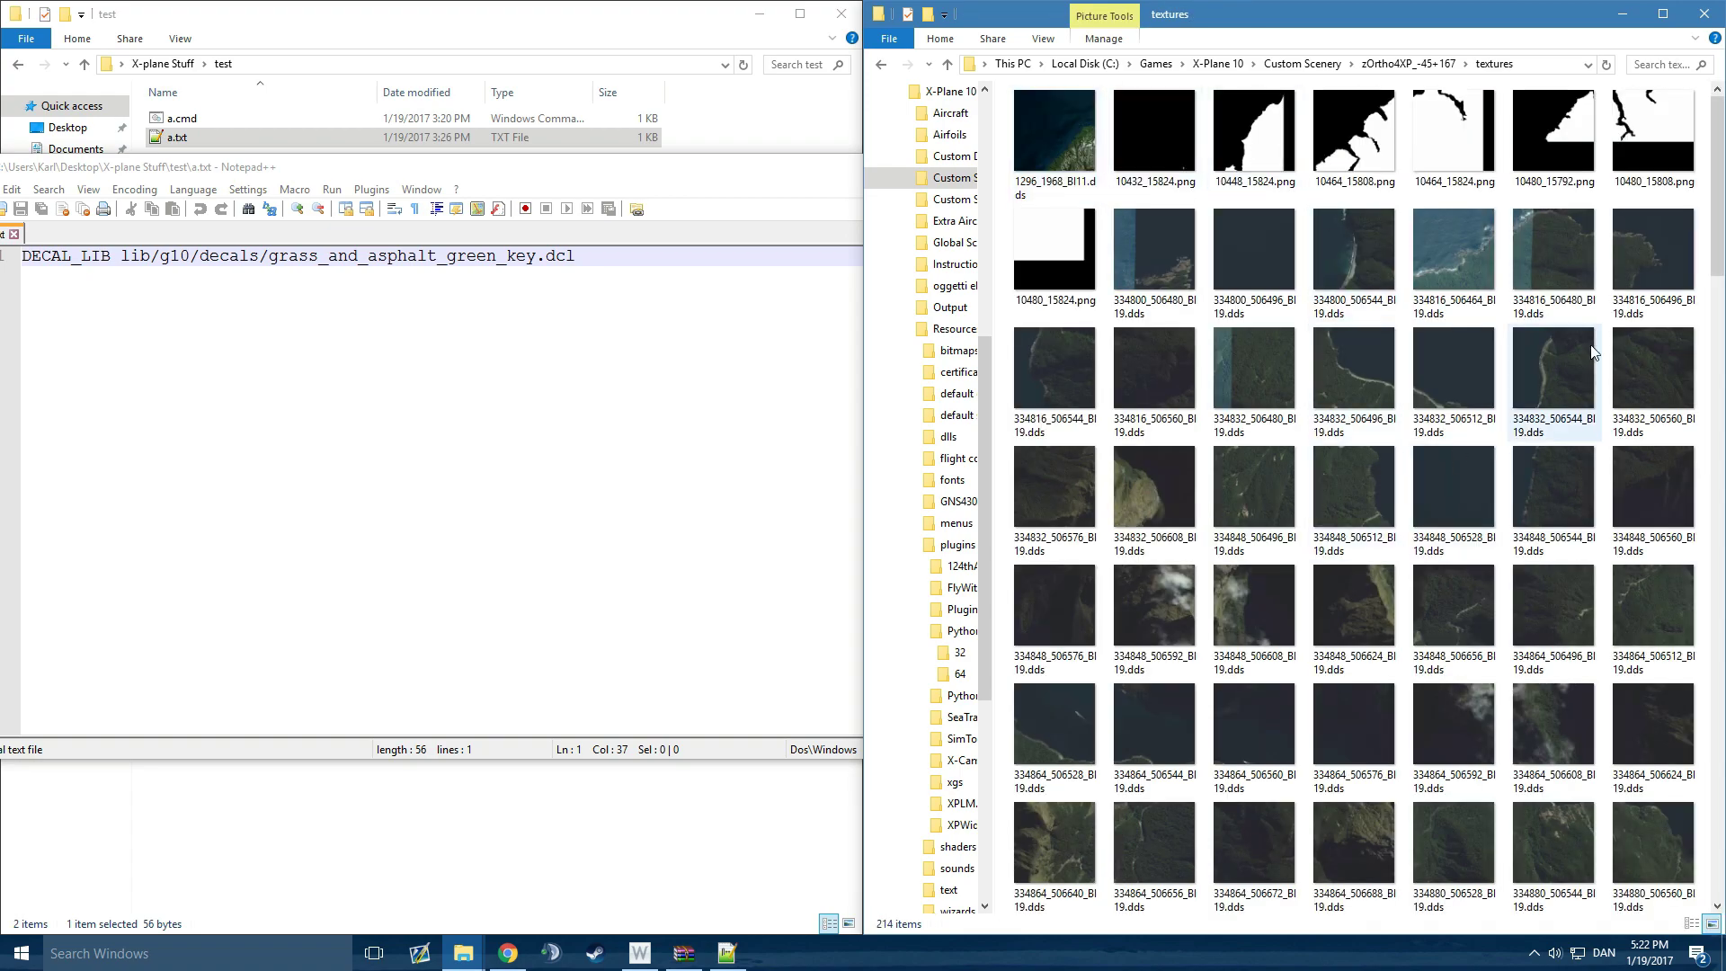
Scroll through the 214 orthophoto thumbnails, then reposition the a.txt editor lower.
drag(1720, 188, 1674, 836)
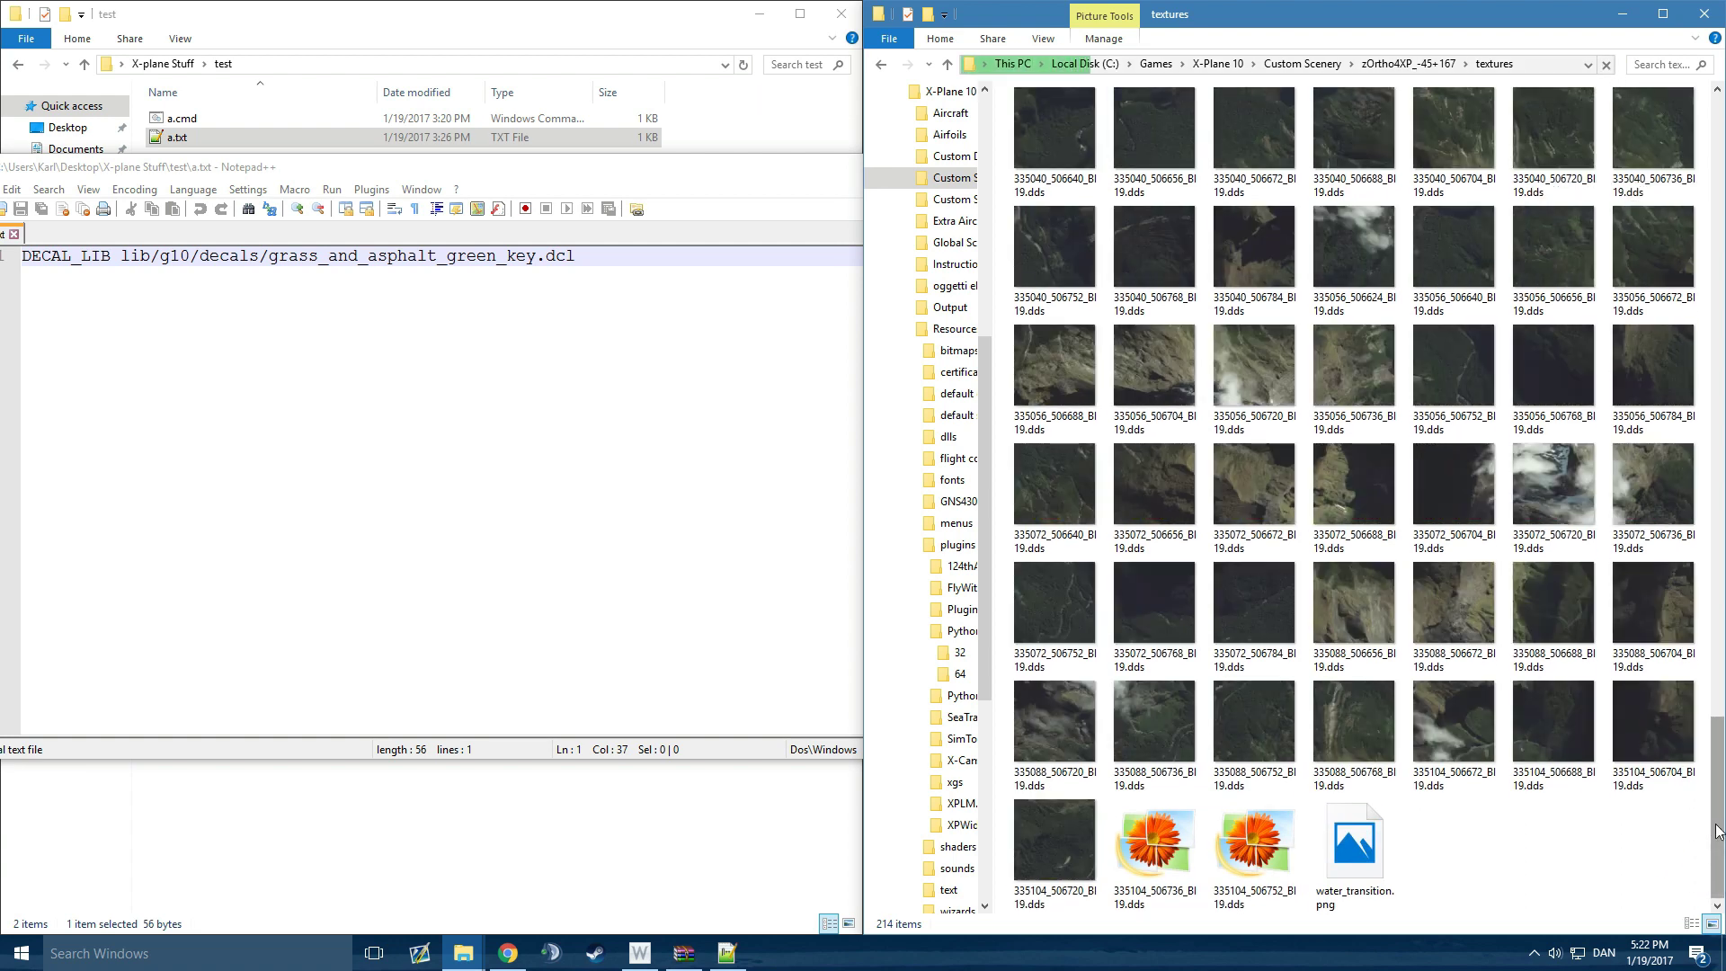
scroll(1546, 818, up, 5)
drag(1723, 618, 1663, 858)
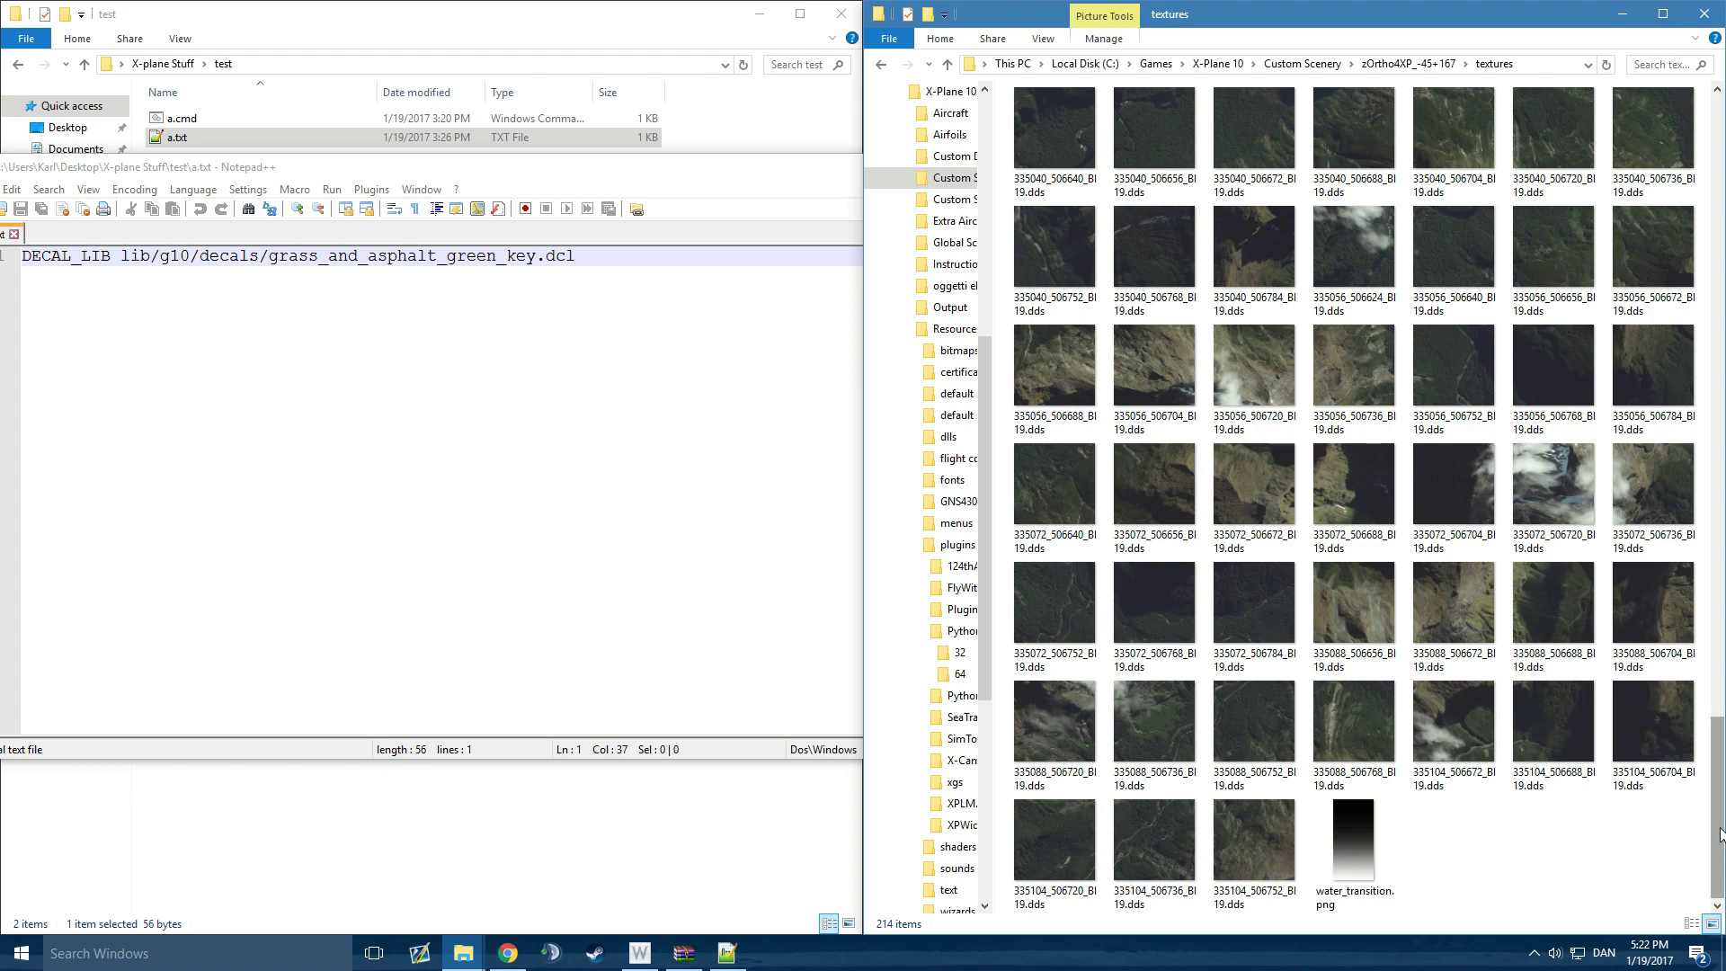
scroll(1533, 814, up, 10)
drag(1720, 567, 1719, 161)
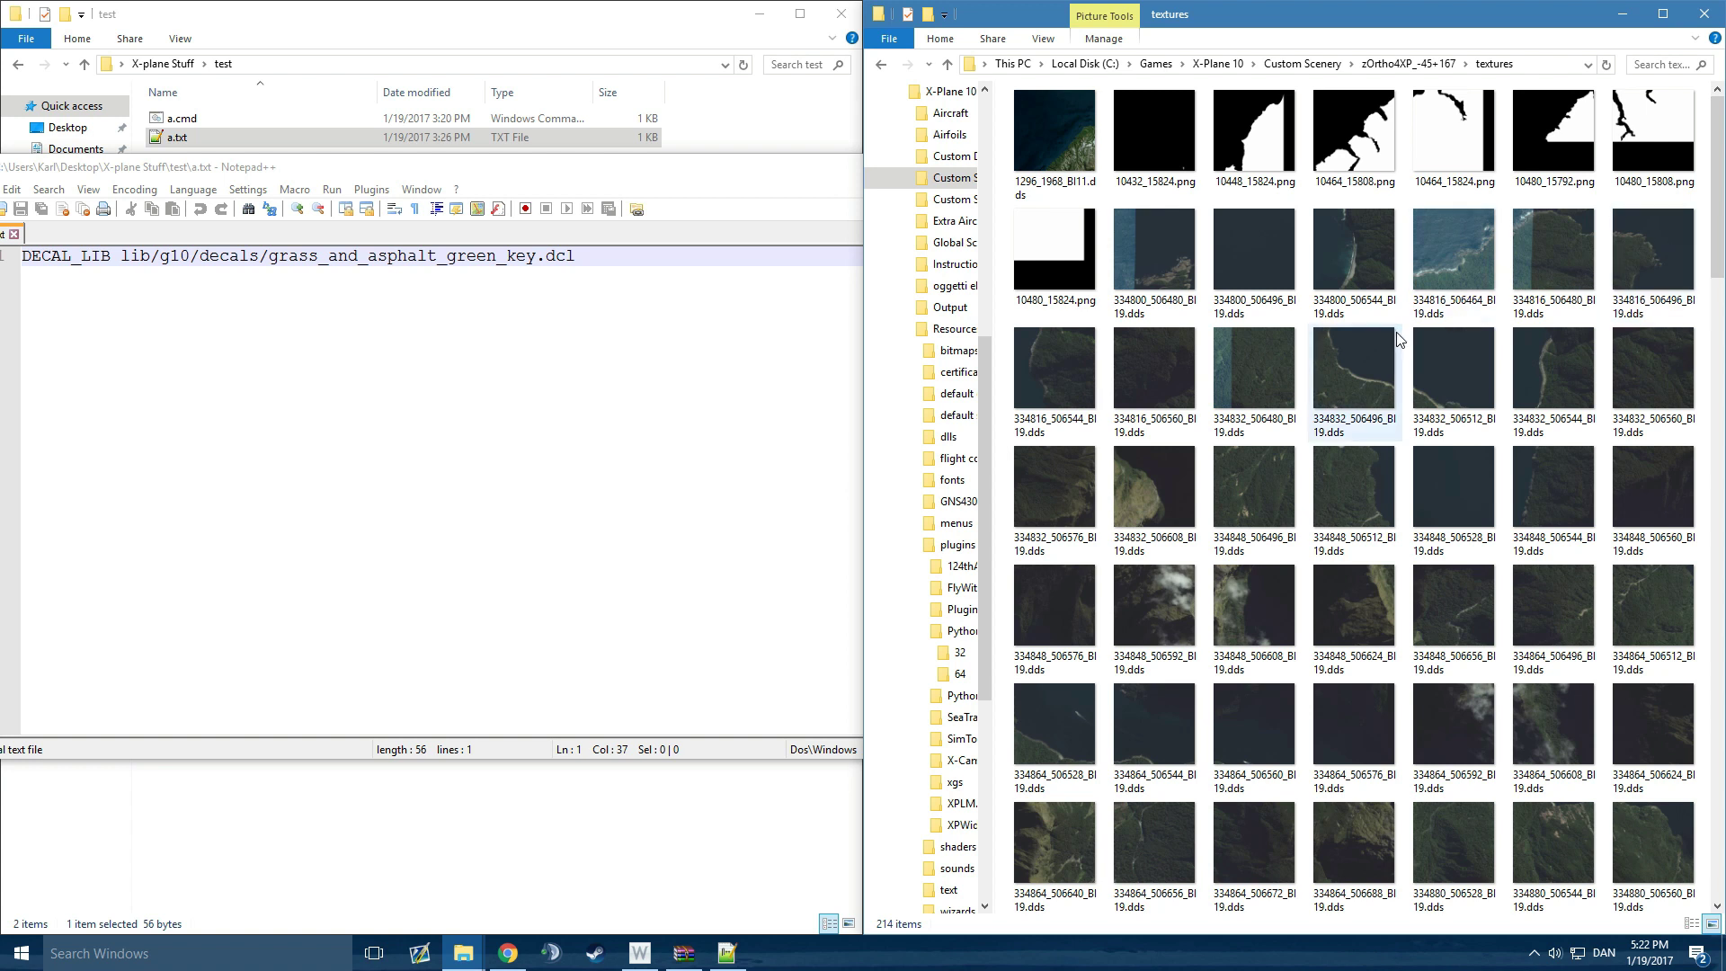
click(488, 414)
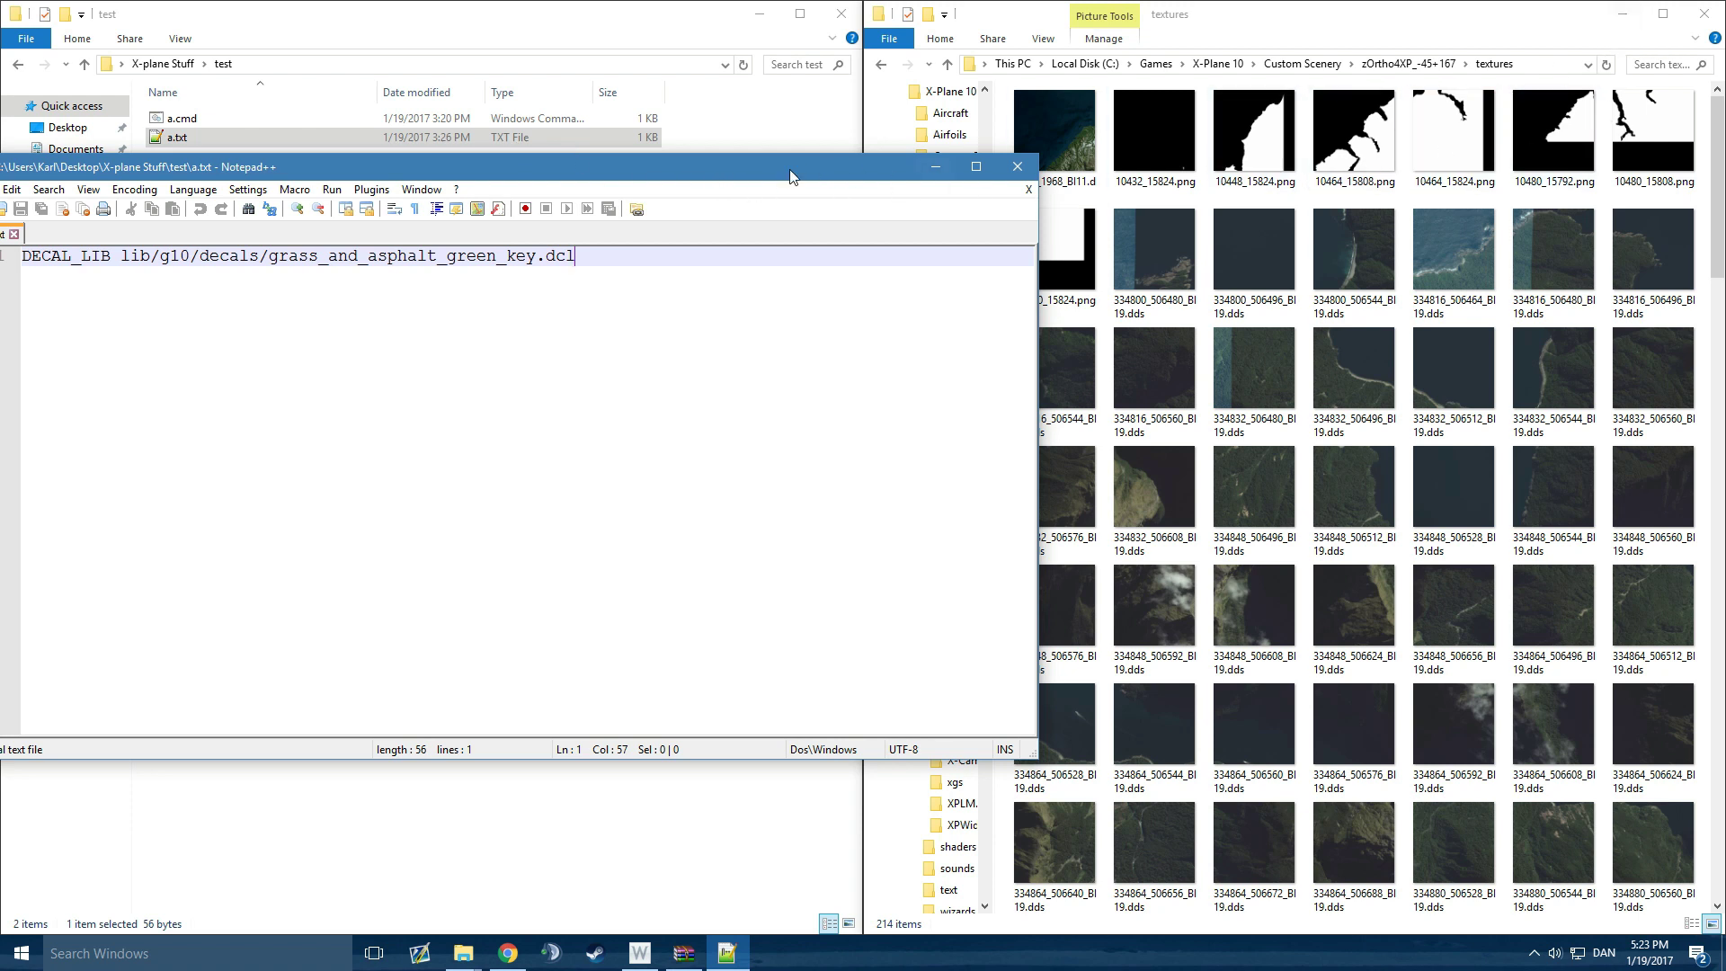
drag(743, 180, 920, 241)
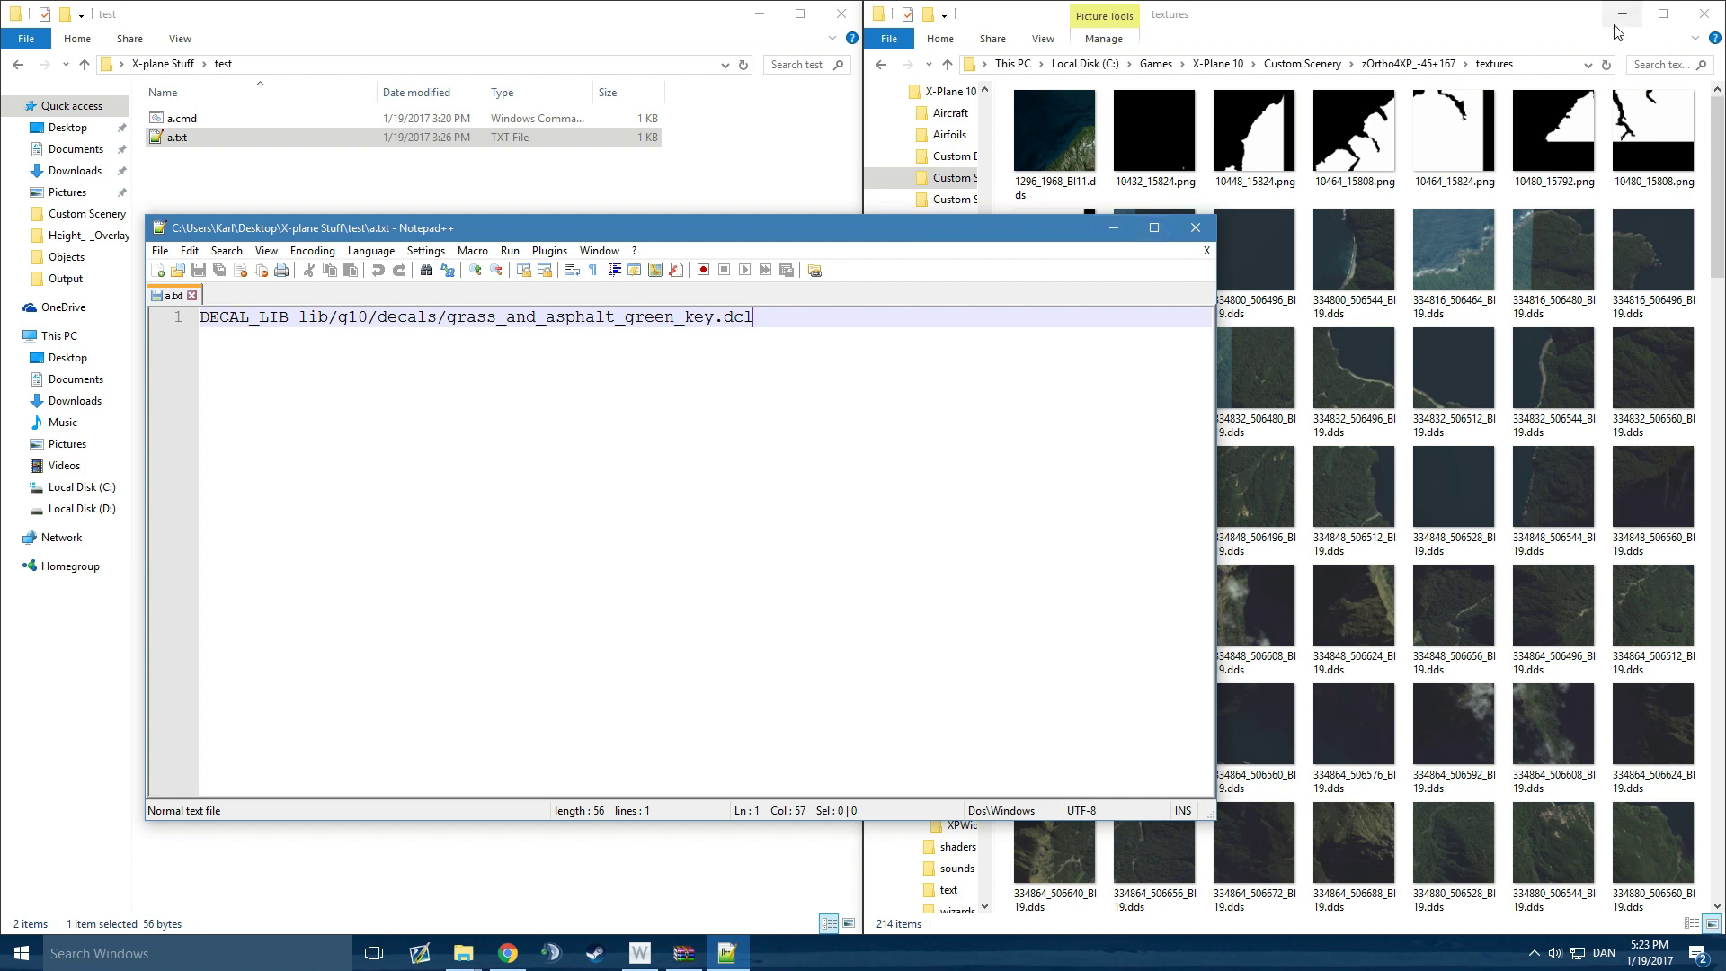
Open the terrain folder and load 41840_63328_GO216.ter with Edit with Notepad++.
click(1414, 66)
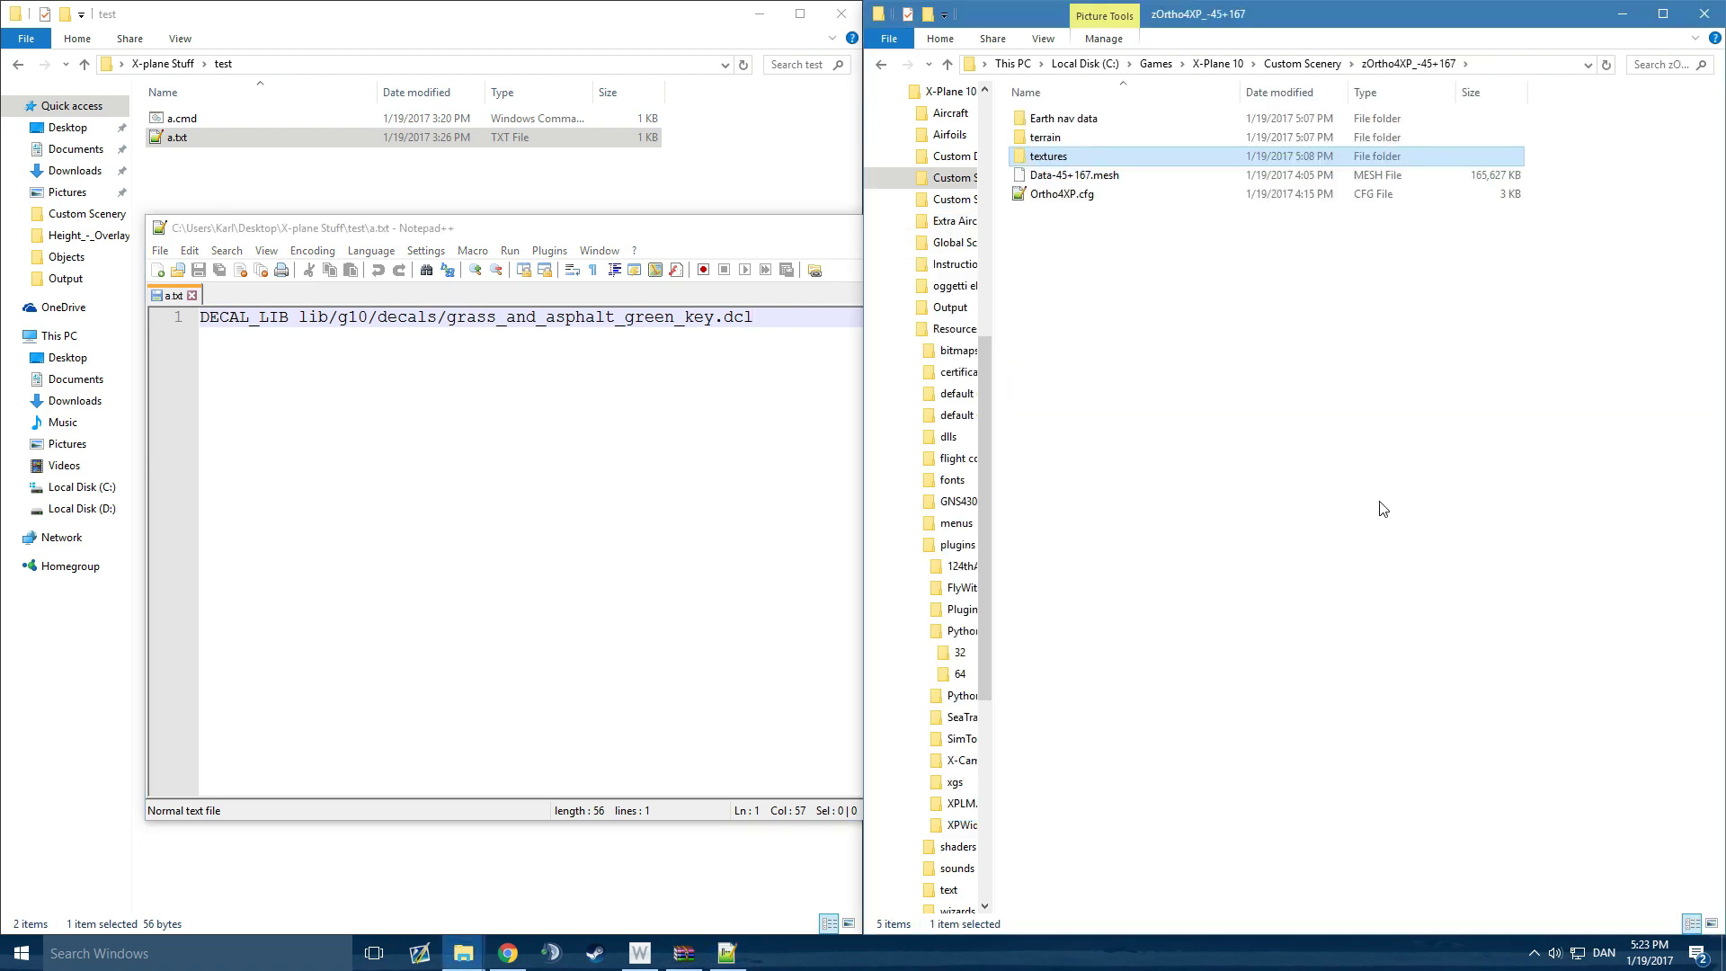
double_click(1366, 136)
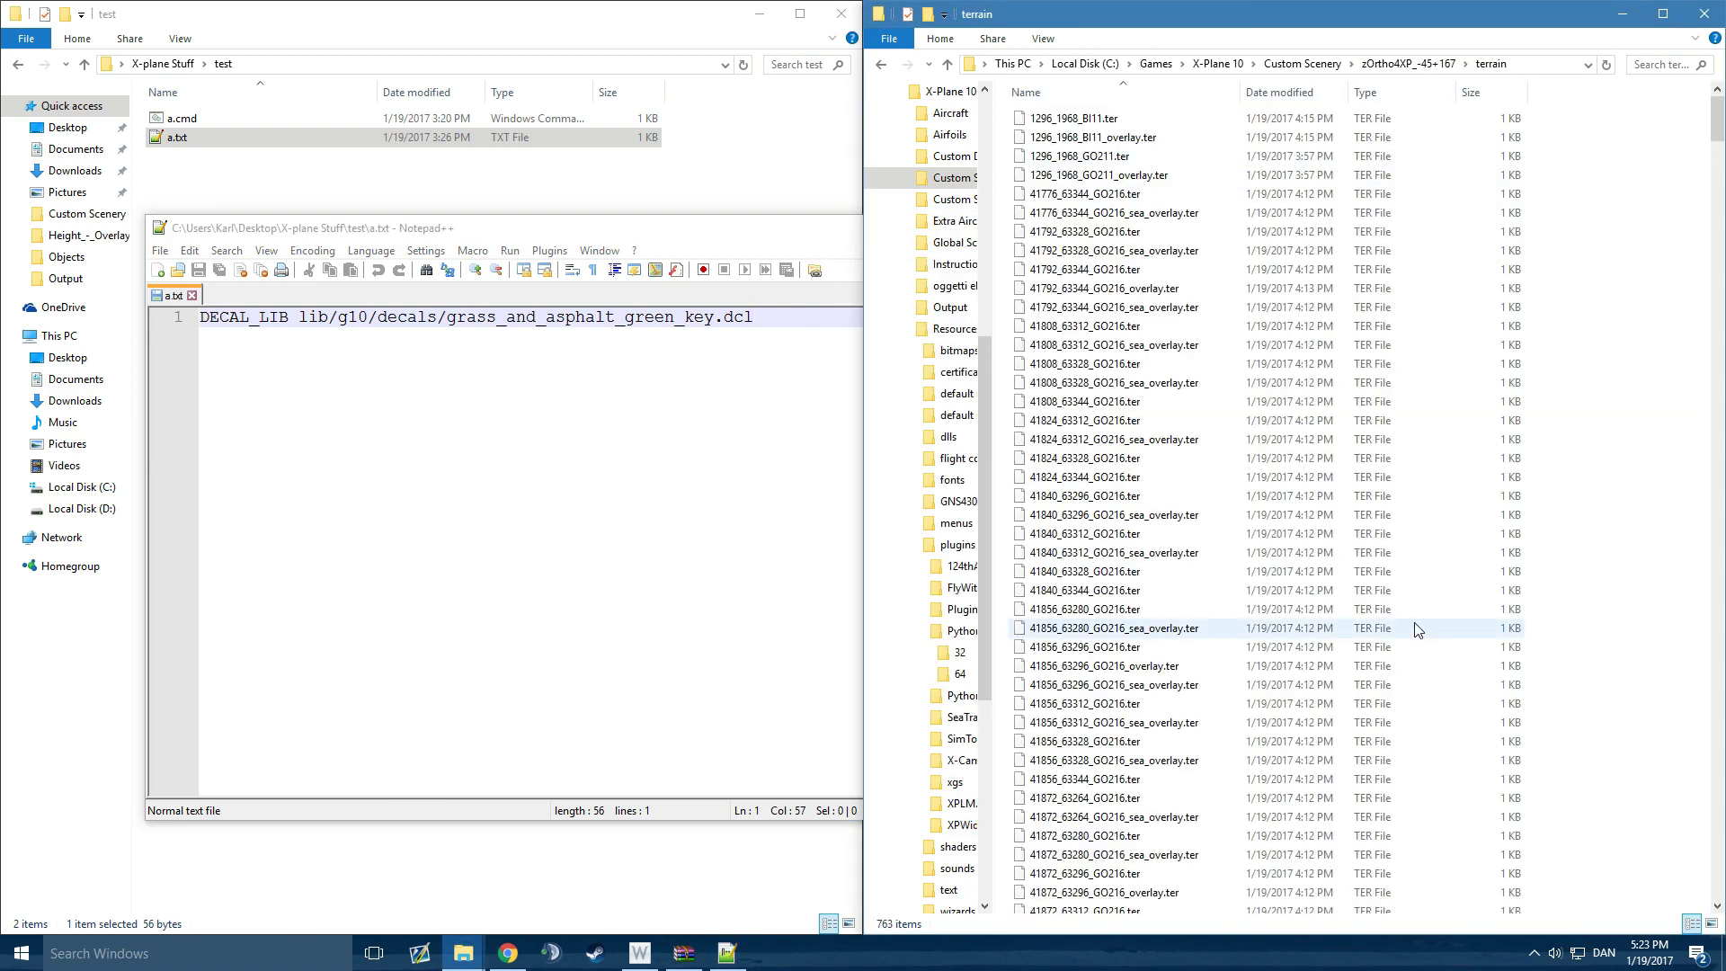
right_click(1166, 568)
click(1262, 249)
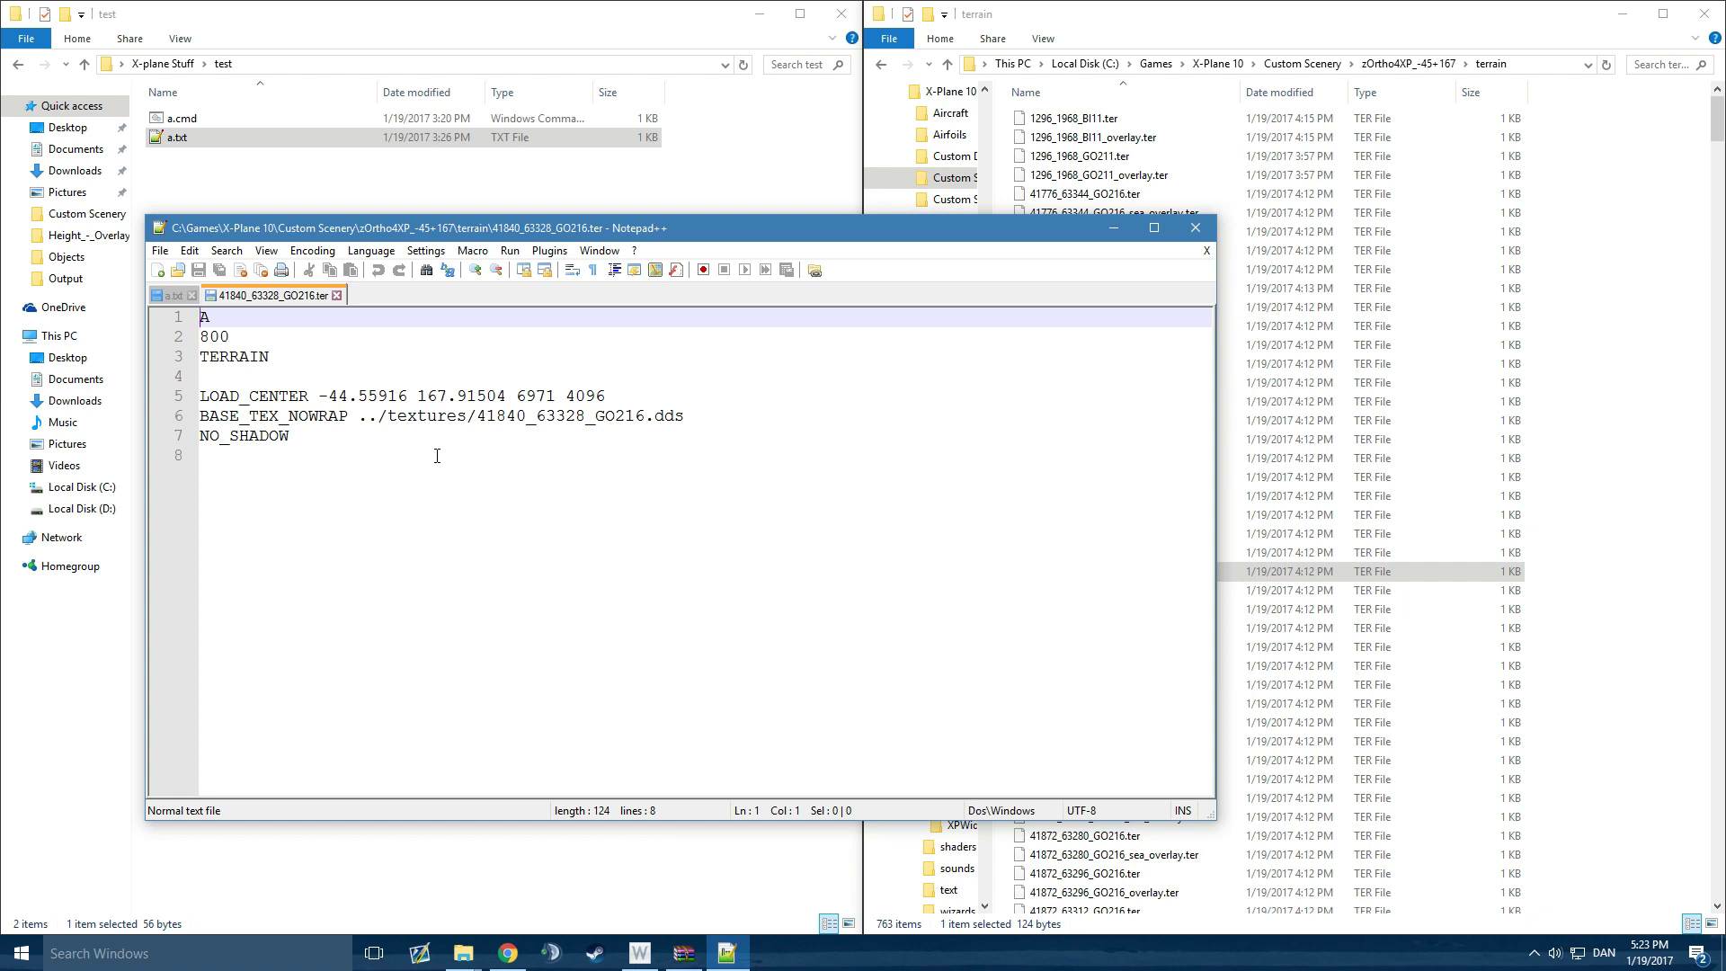
Inspect 41840_63328_GO216.ter, adding a blank line 8 and undoing it.
click(305, 442)
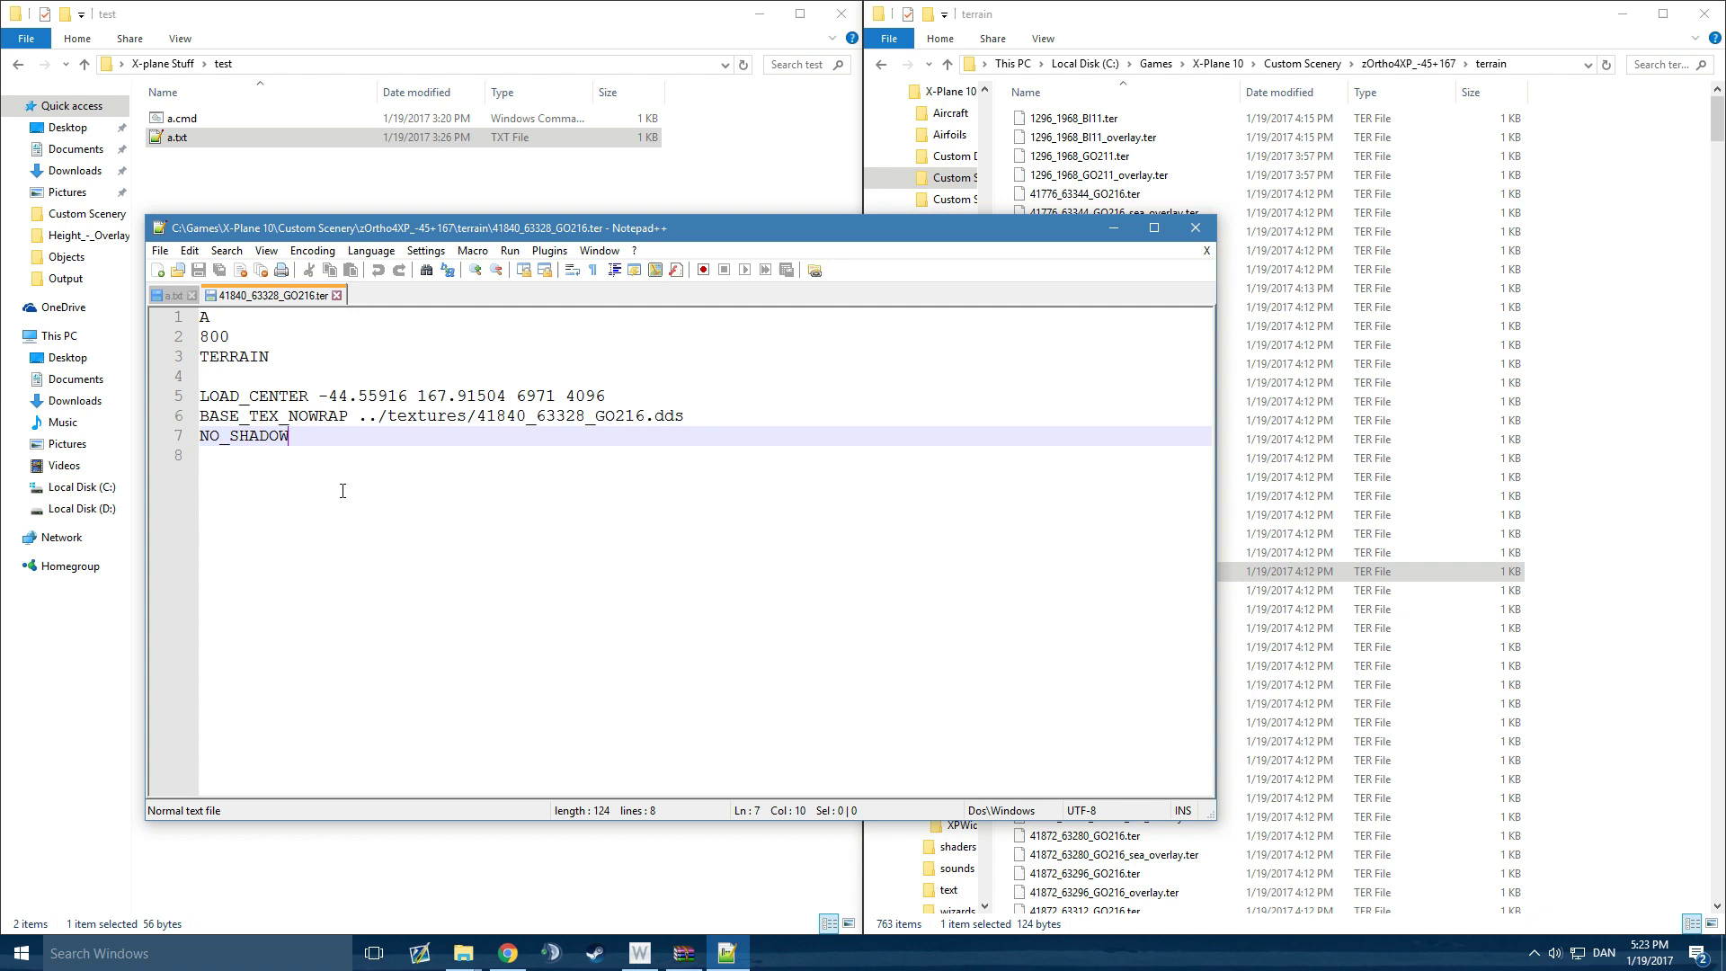
key(ctrl+Tab)
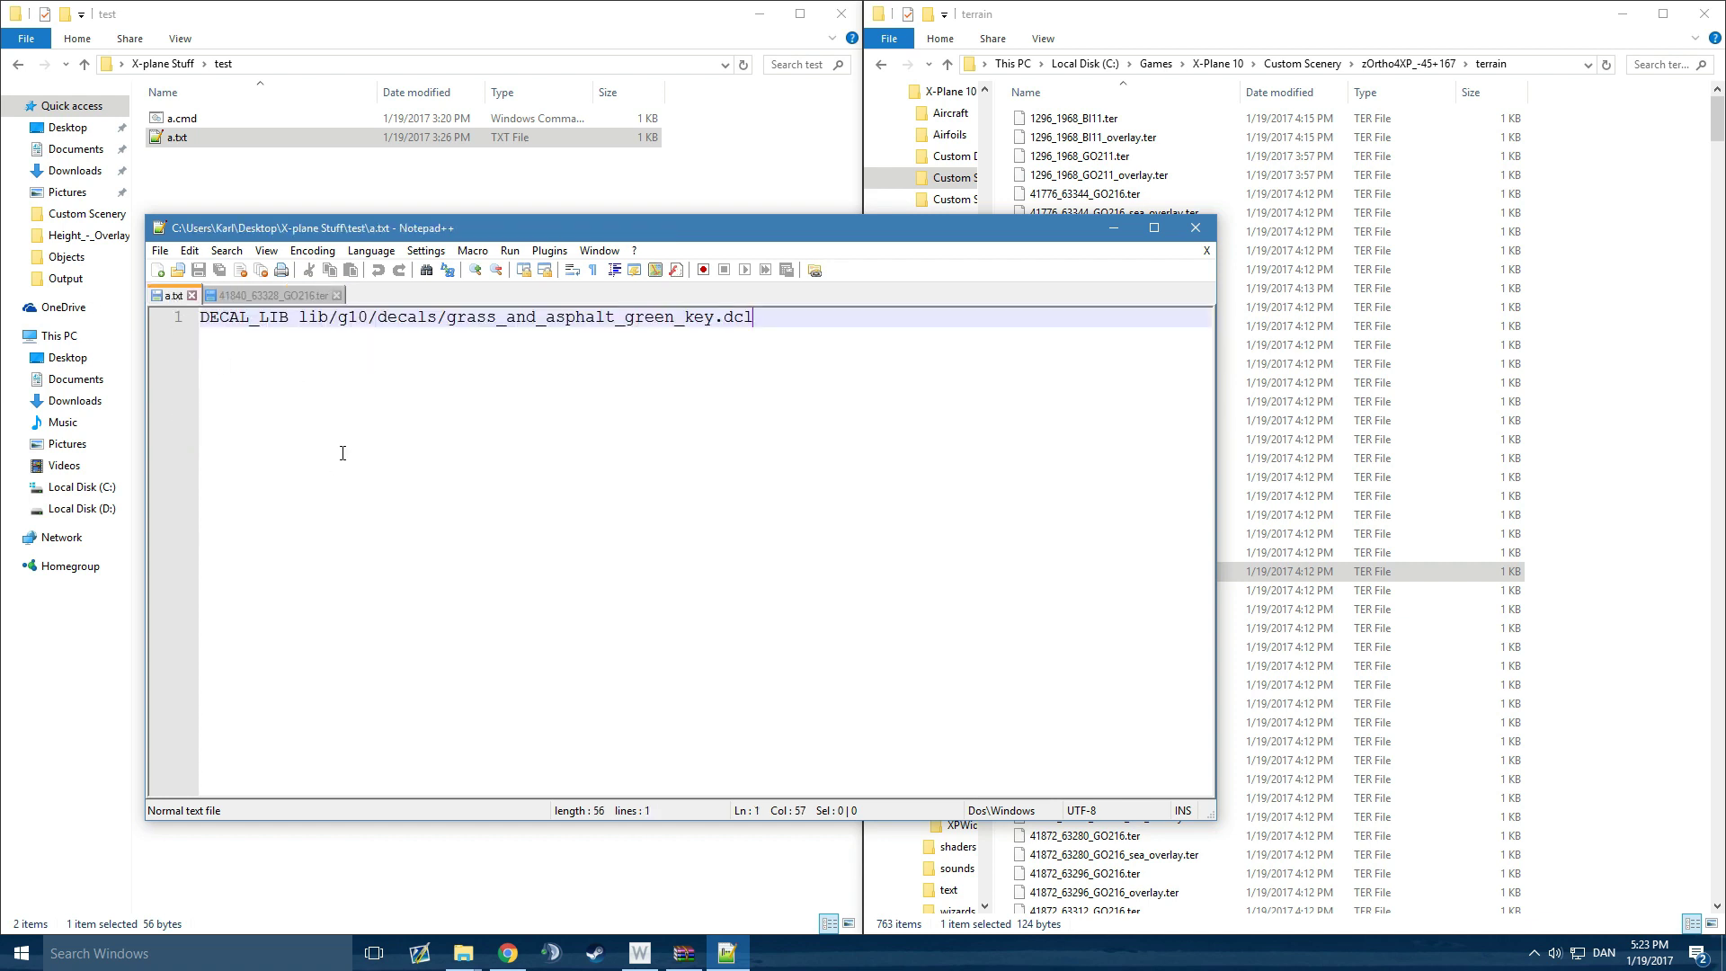
click(325, 293)
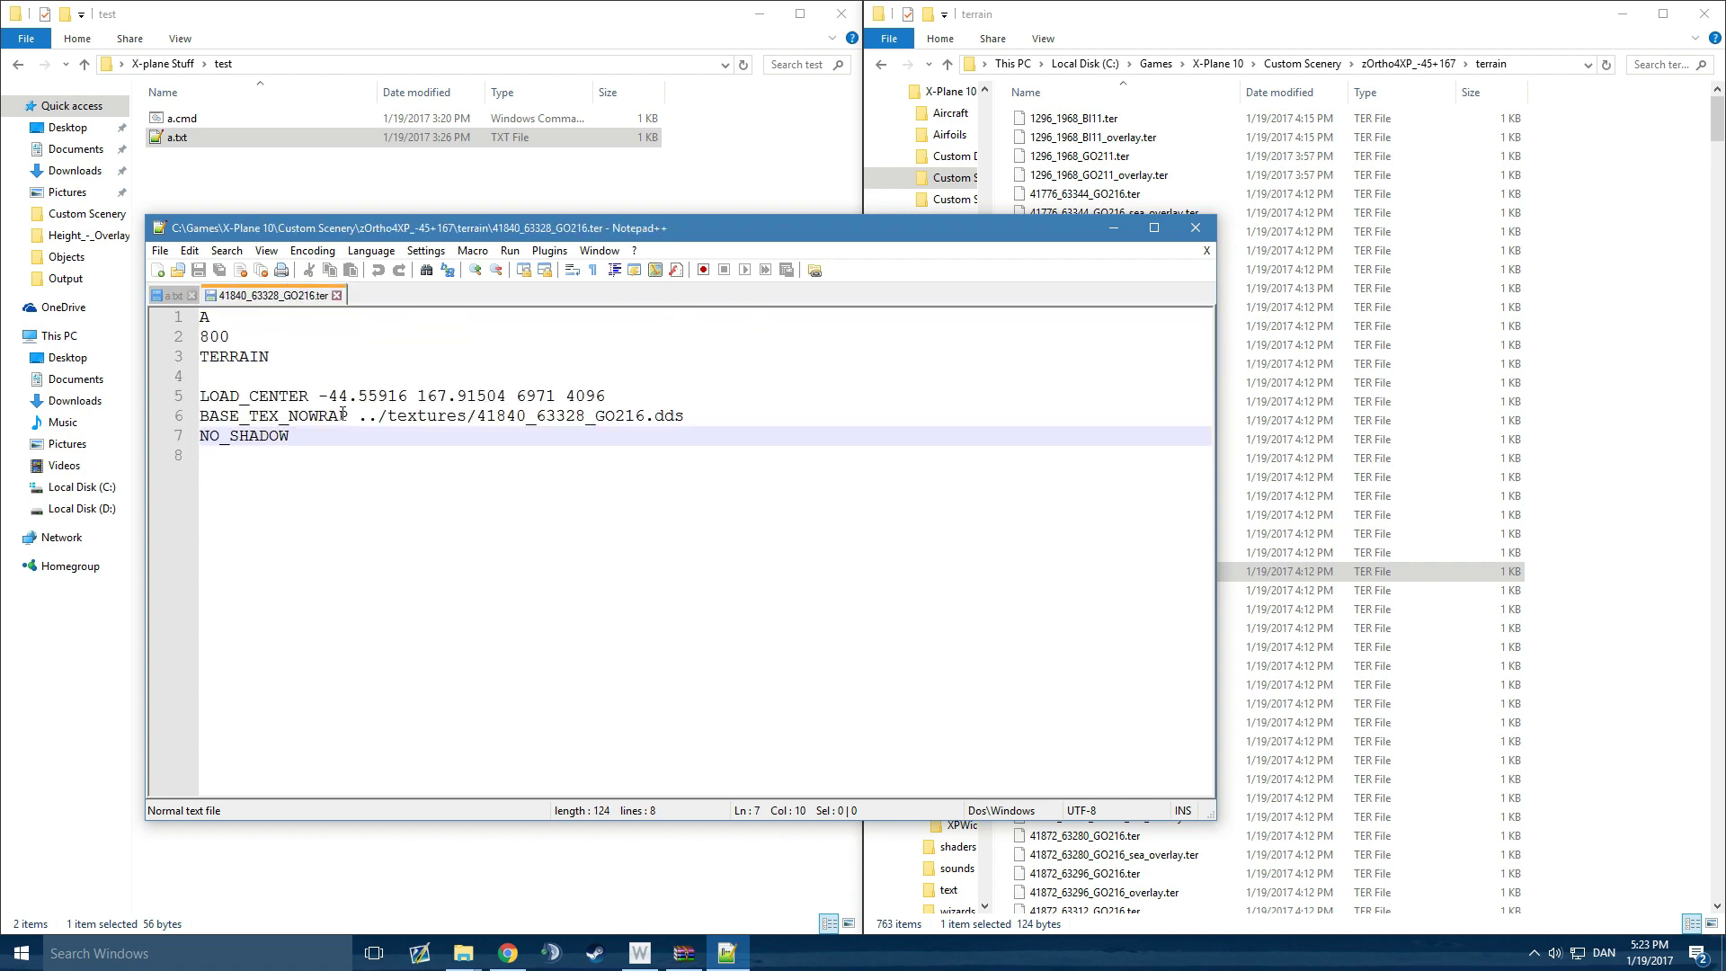
click(326, 488)
key(Return)
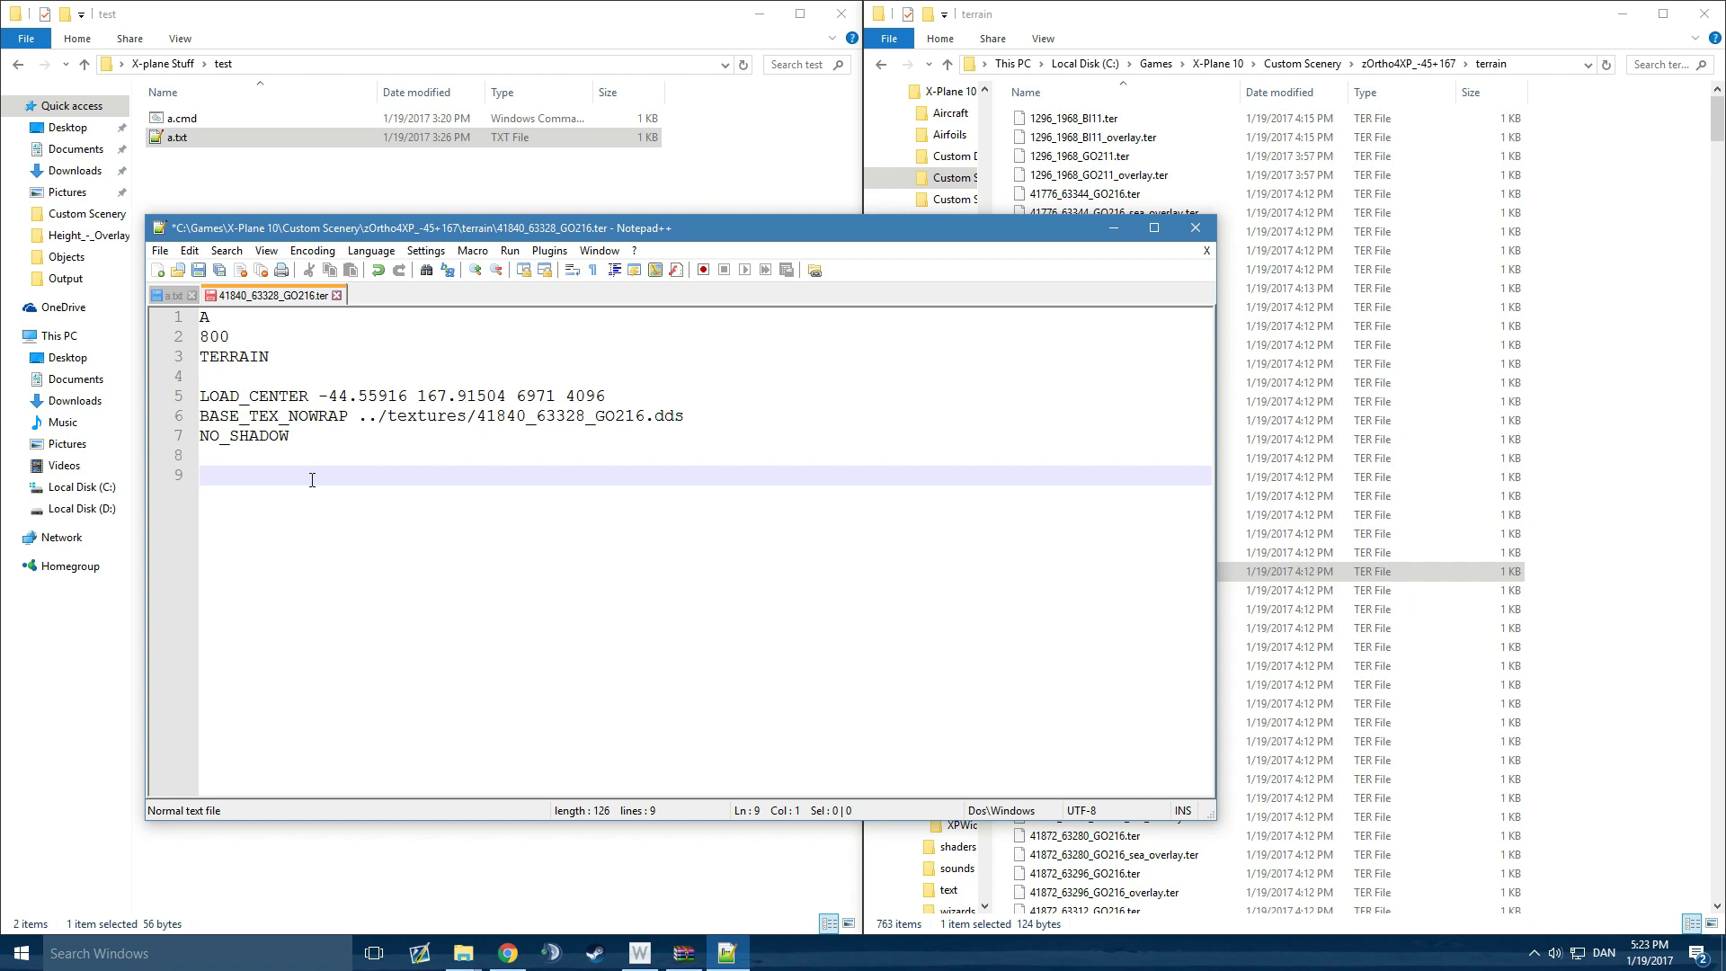
key(ctrl+z)
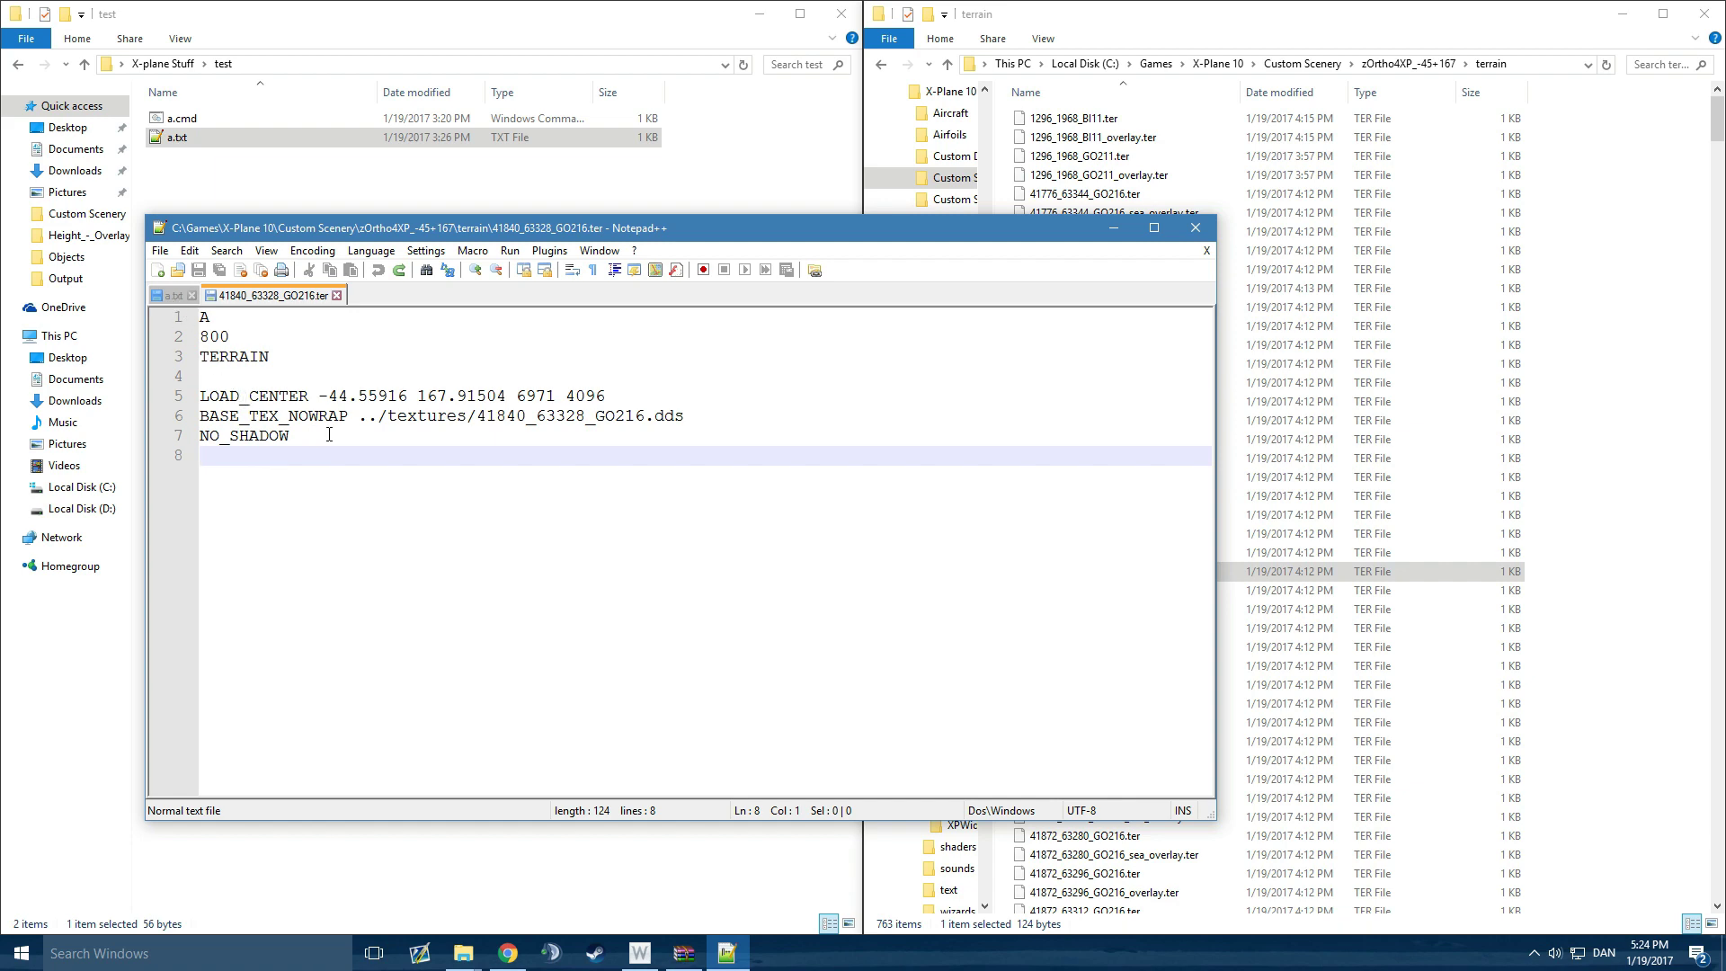
Scroll the terrain file list, clear its selection, and close 41840_63328_GO216.ter unchanged.
drag(1716, 119, 1716, 876)
drag(1614, 903, 1385, 11)
click(1597, 593)
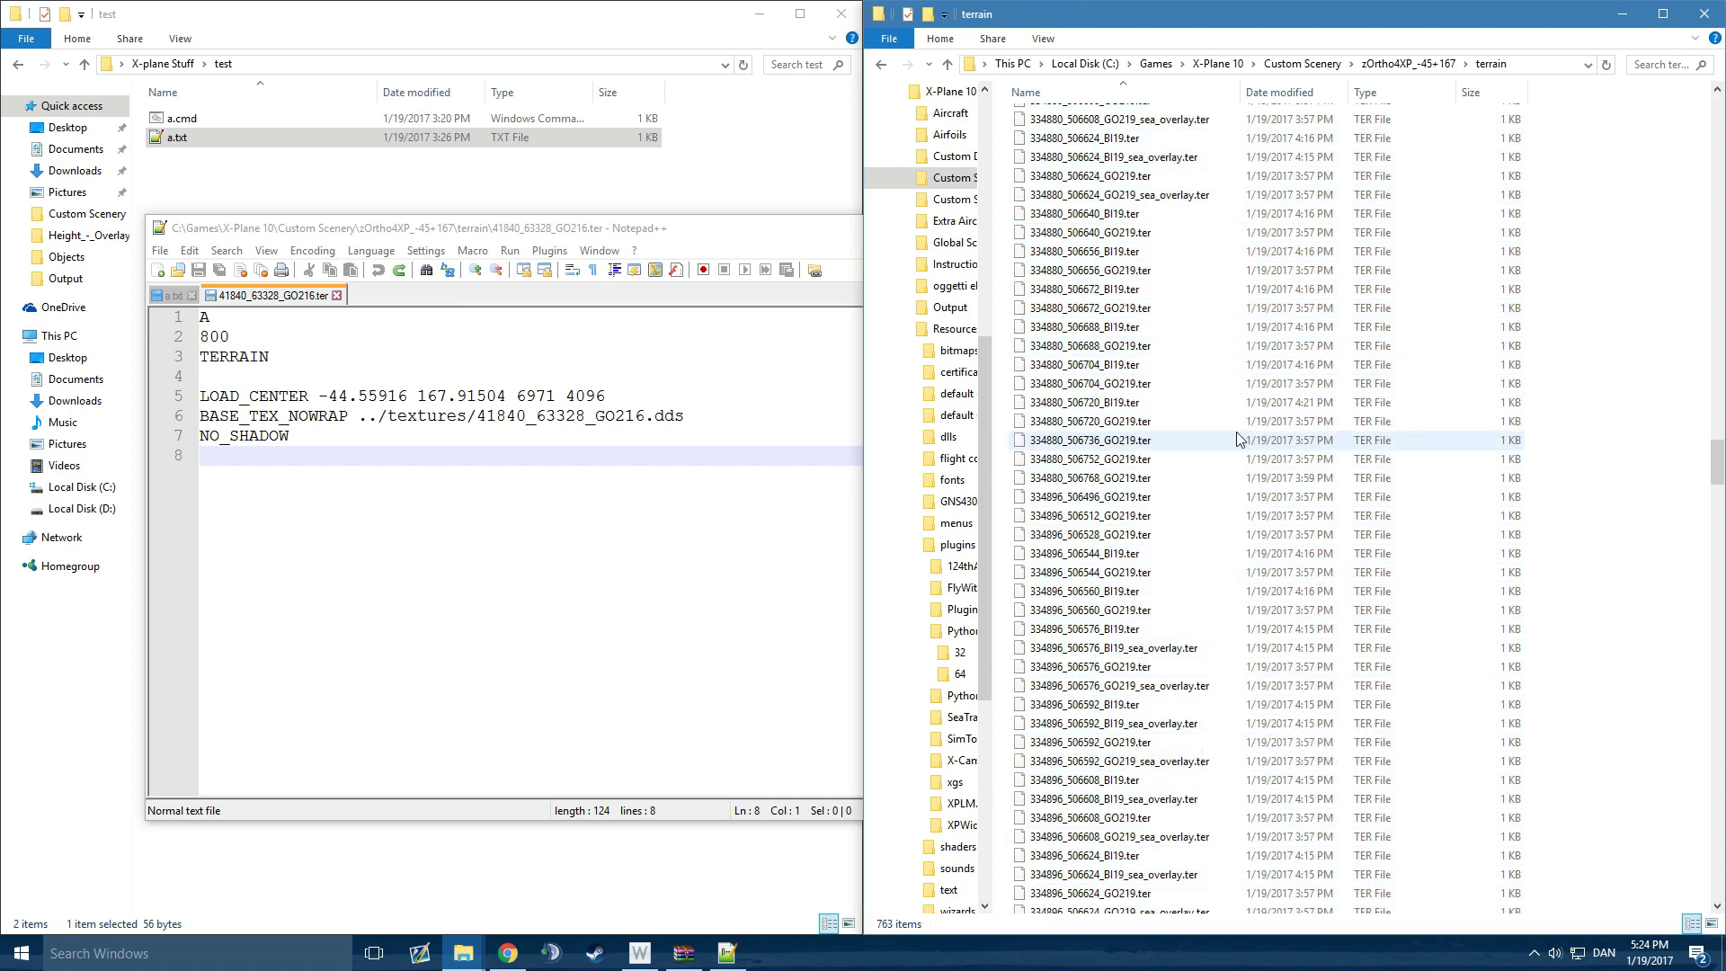
click(347, 471)
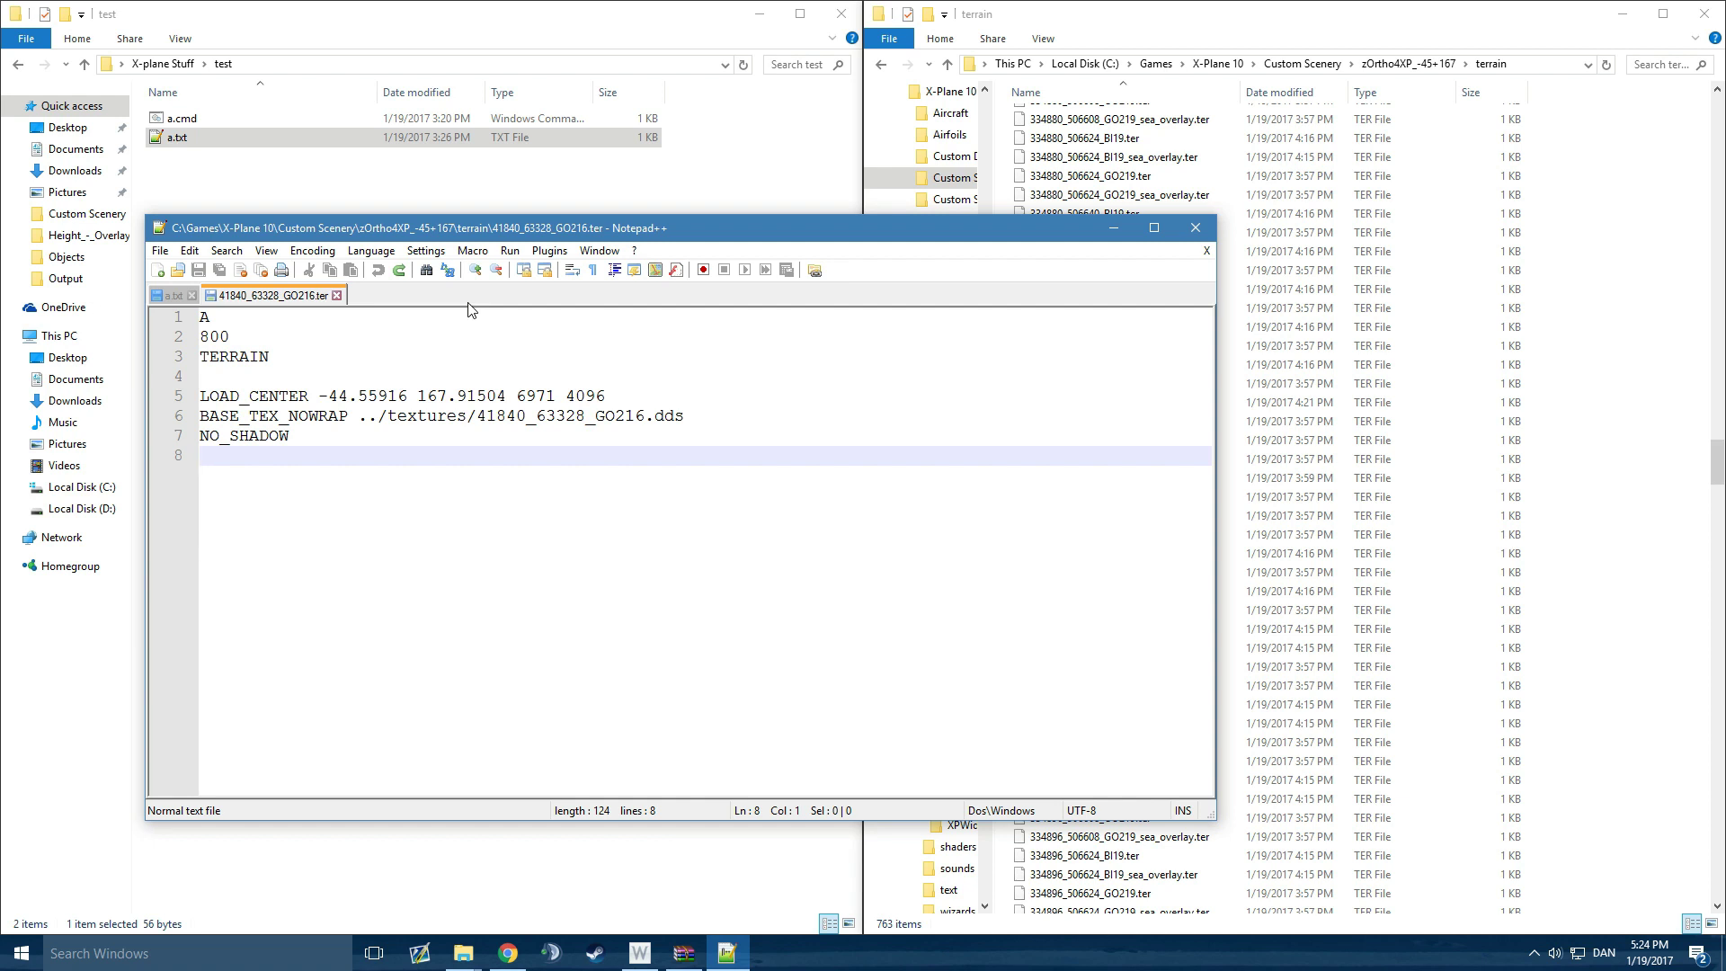
click(337, 295)
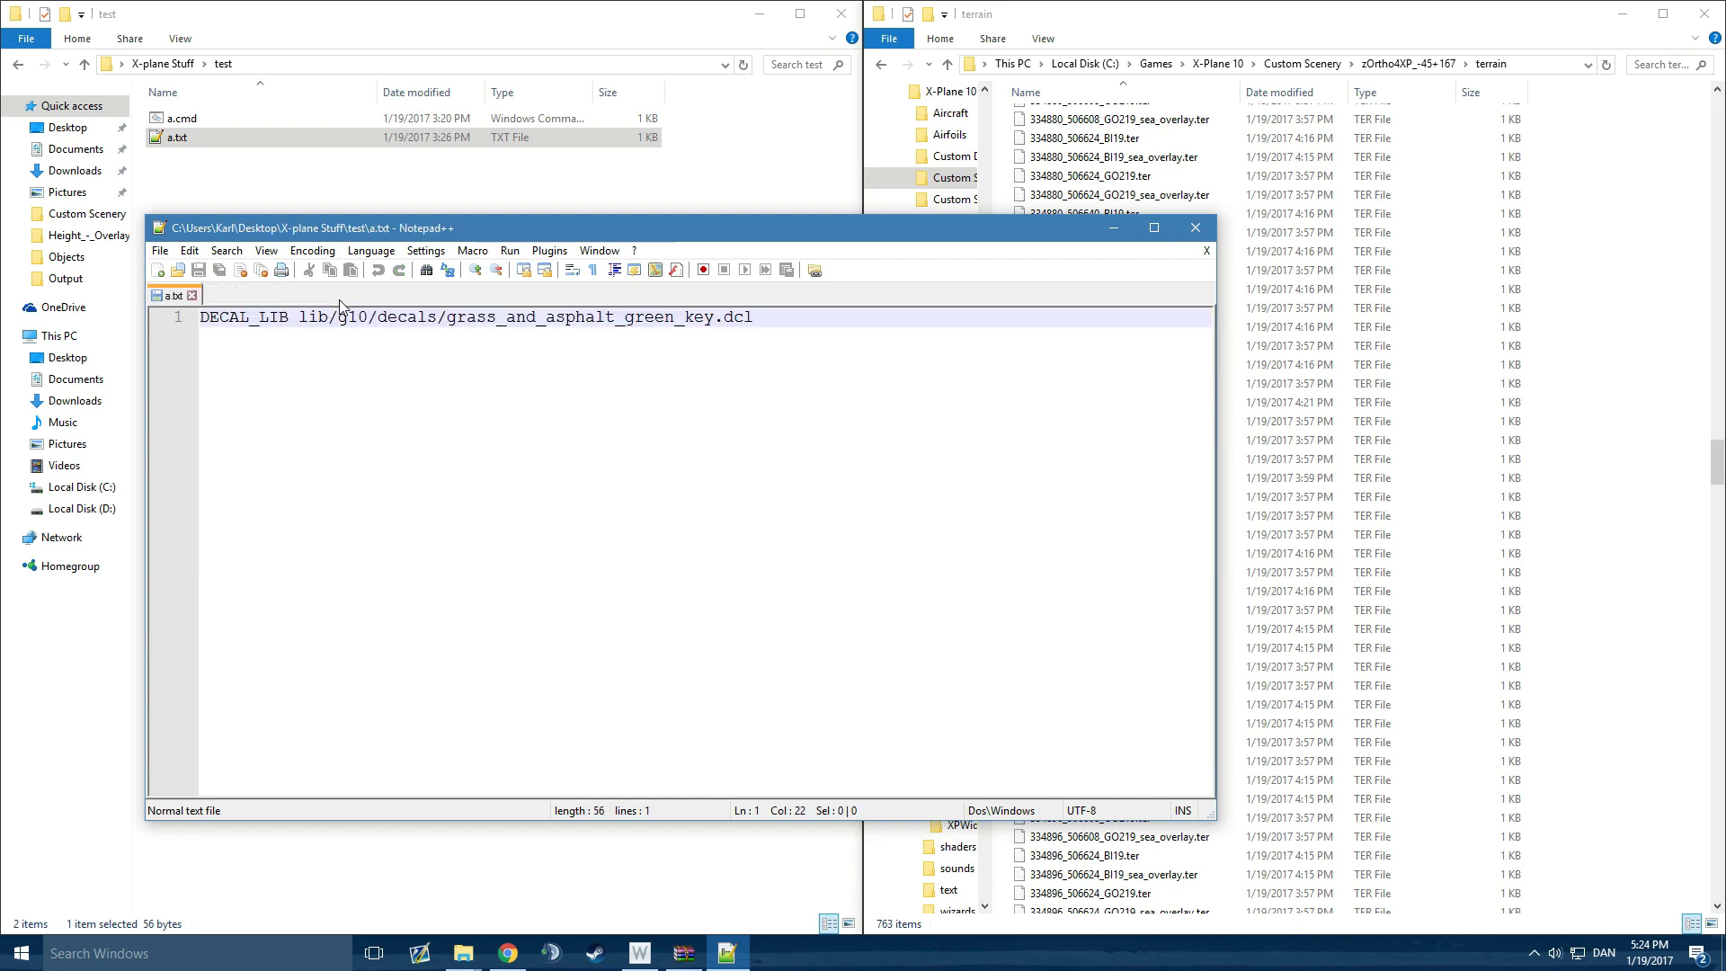
Close a.txt and exit Notepad++.
click(193, 296)
click(1196, 228)
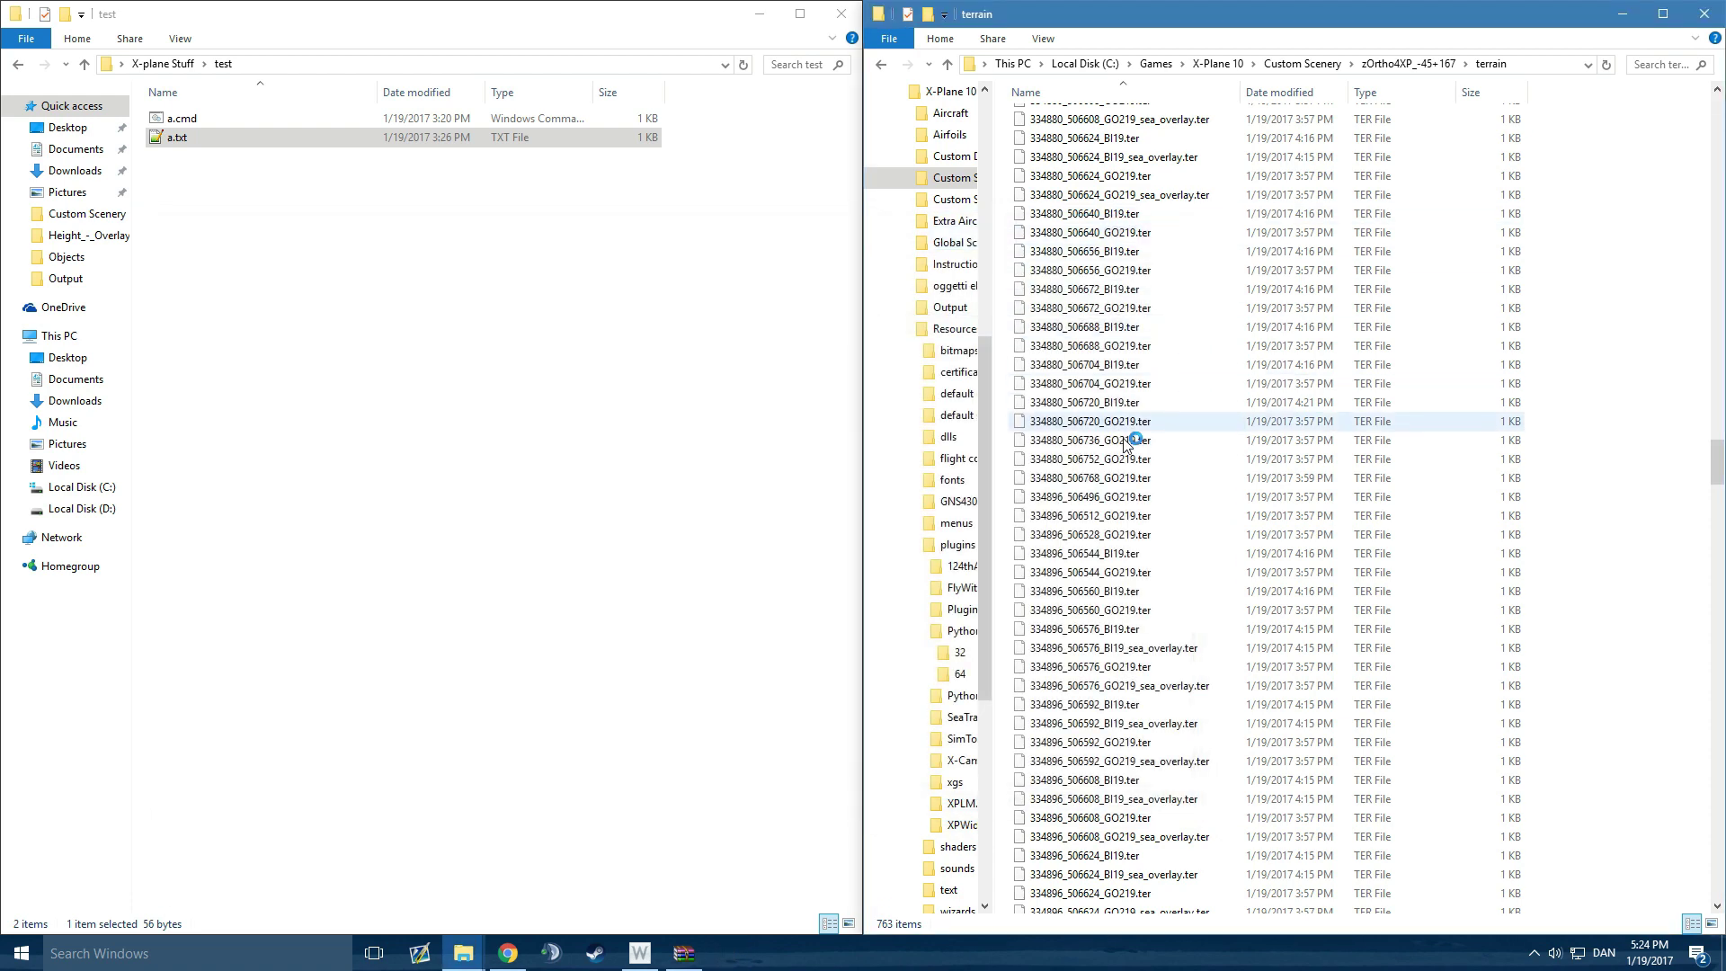
click(450, 363)
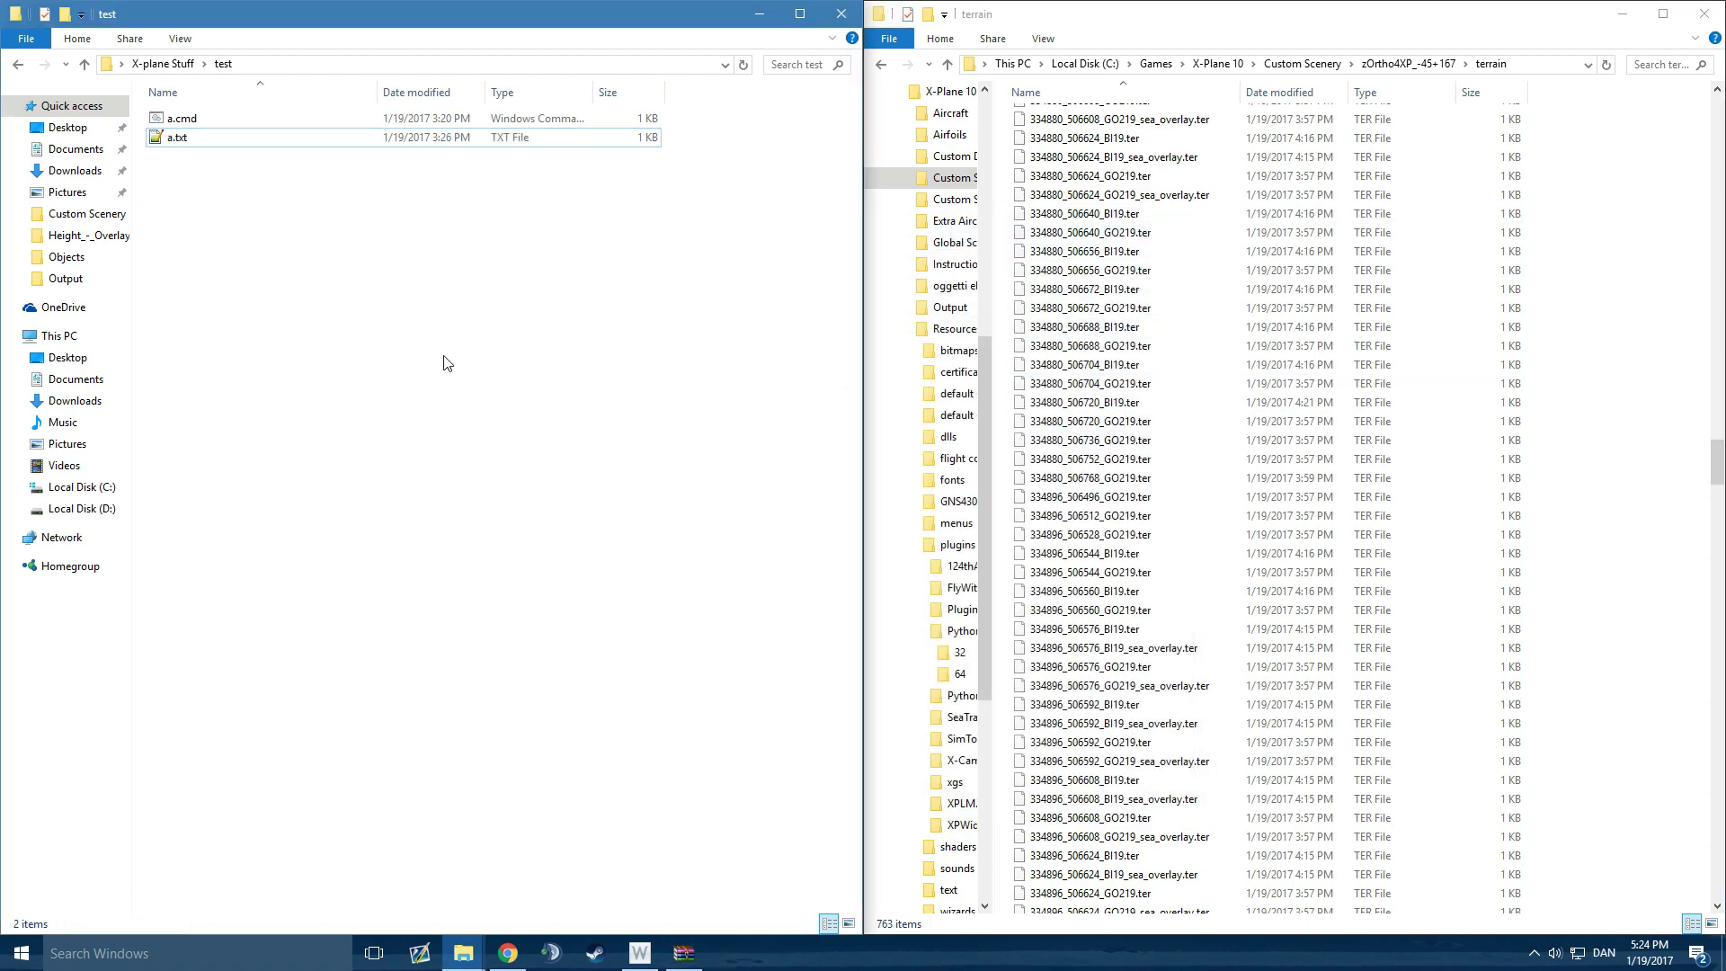
Open a.cmd from the test folder in Notepad via its Edit option.
click(217, 122)
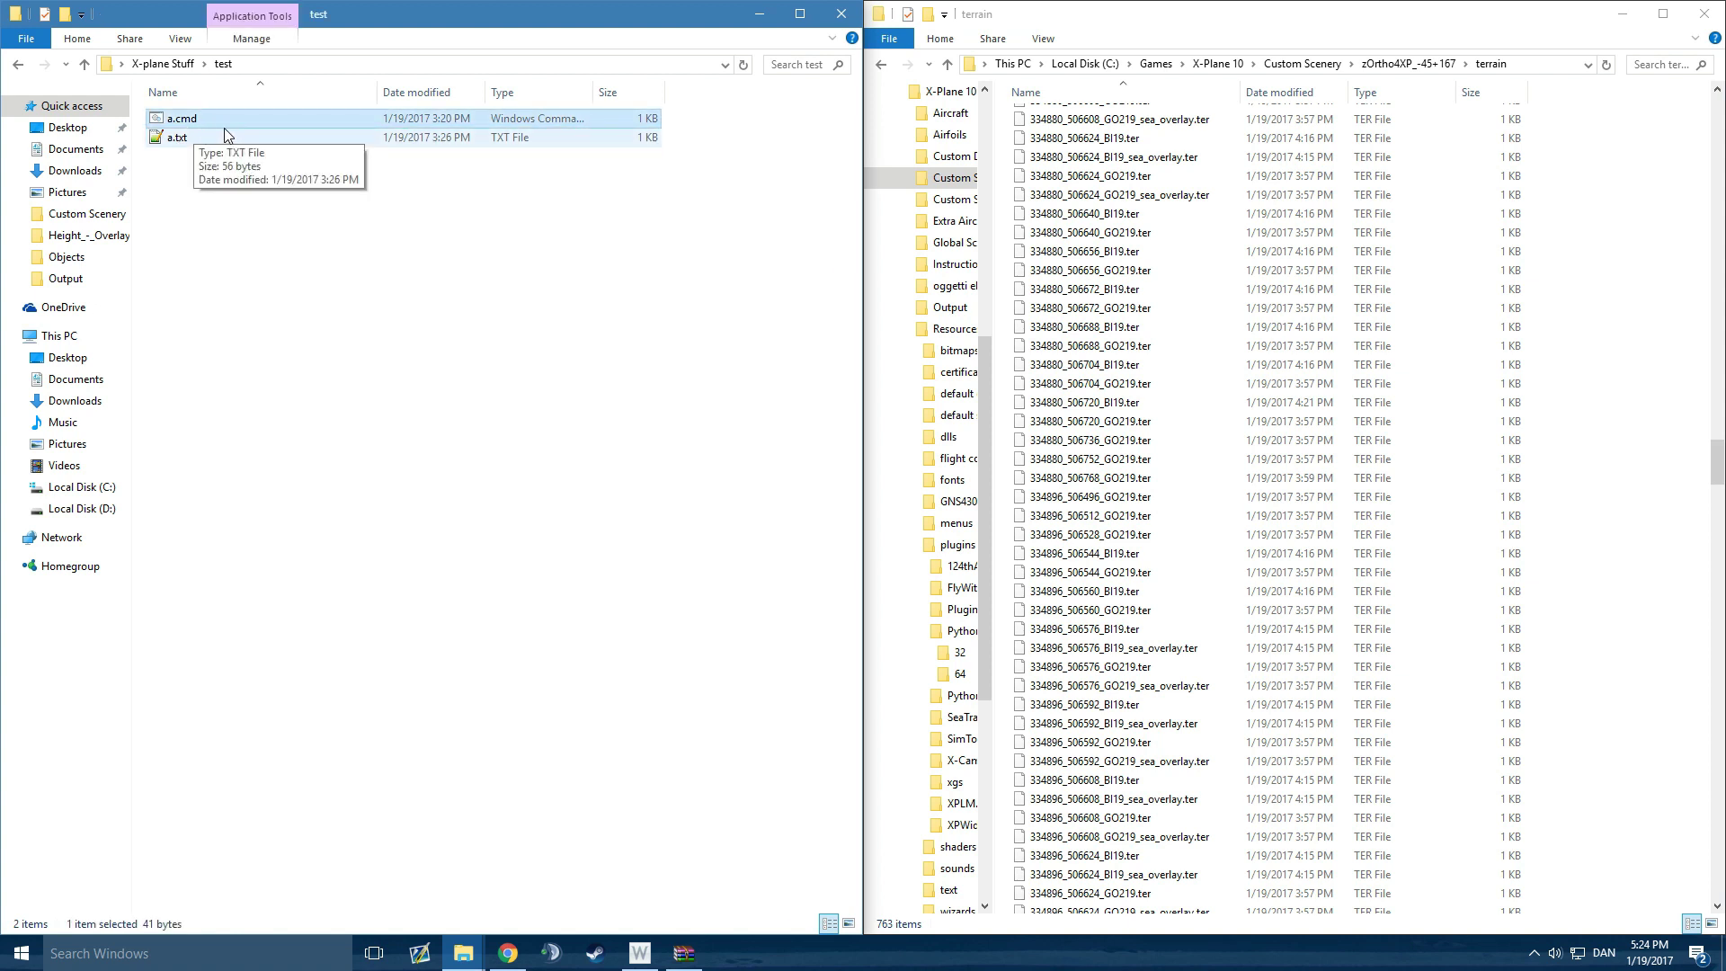
right_click(222, 132)
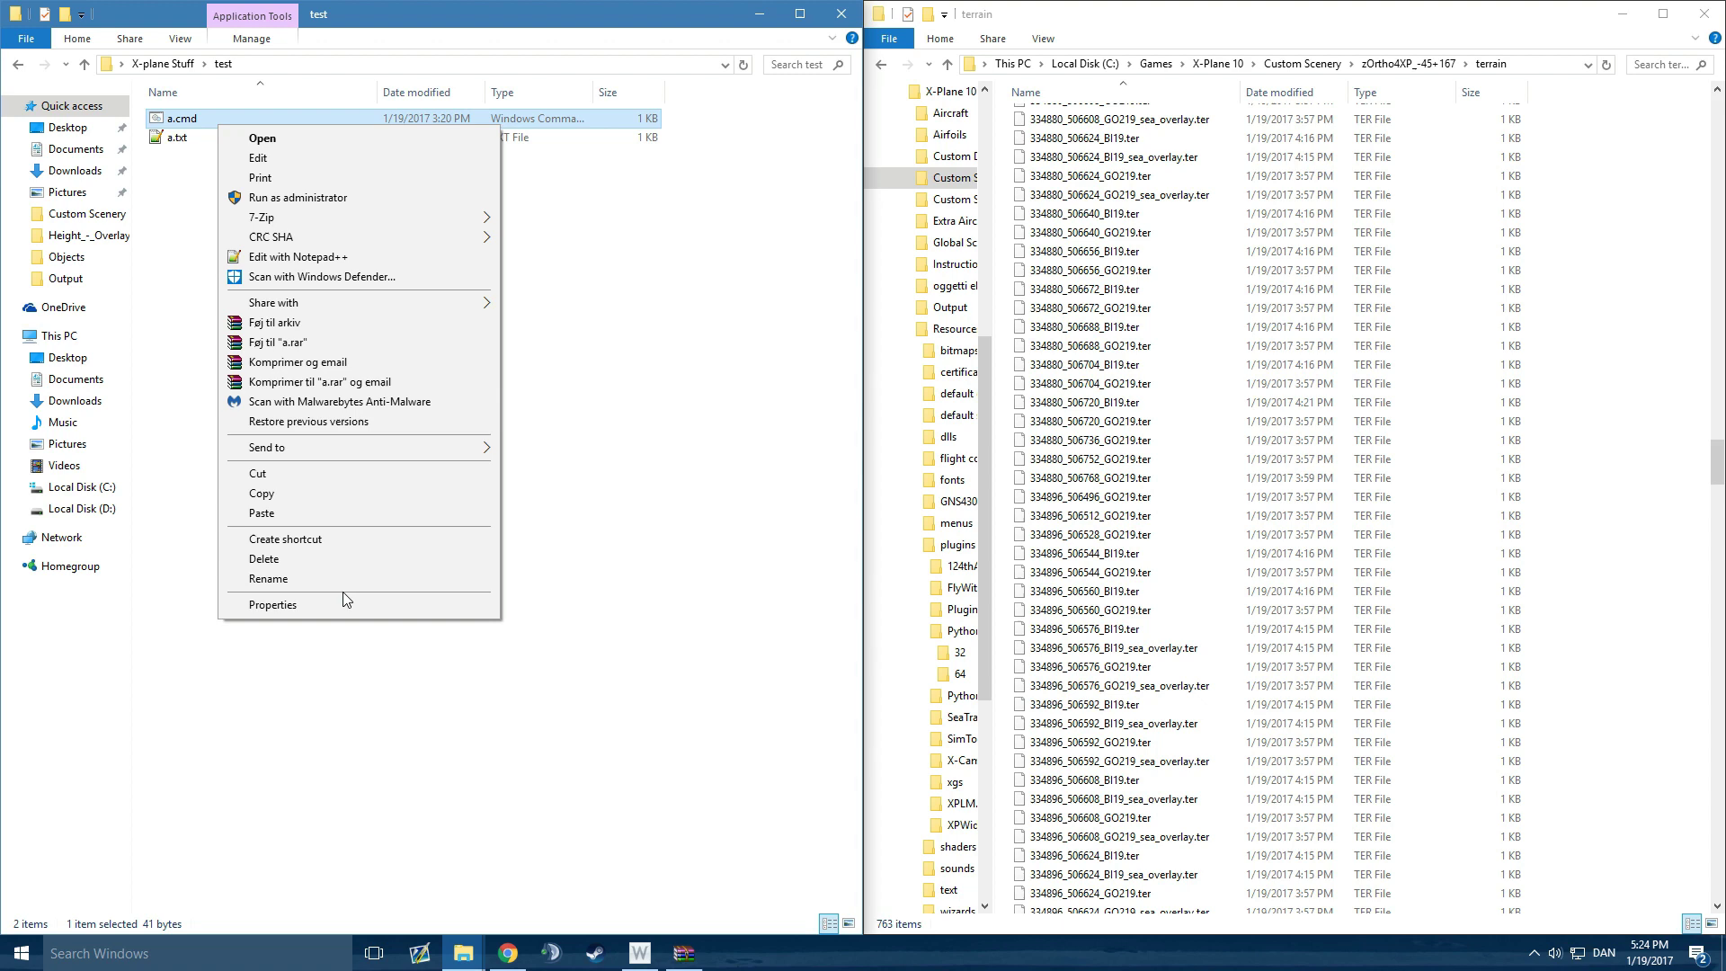
click(326, 585)
click(393, 324)
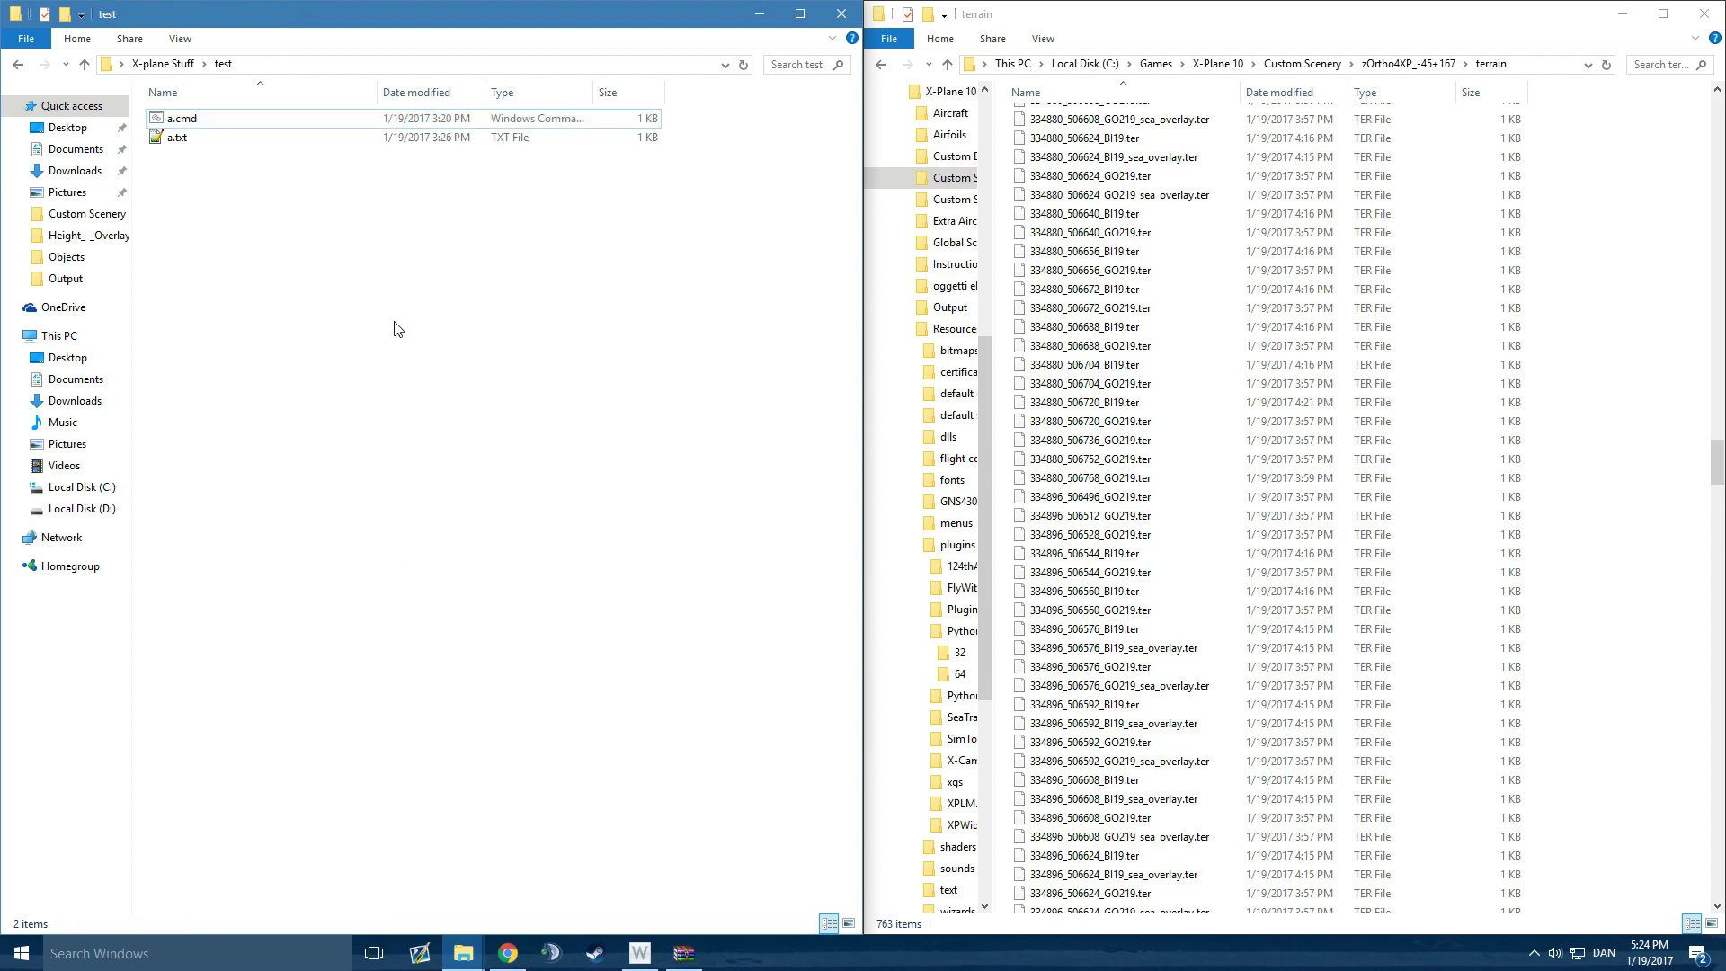
right_click(245, 123)
click(213, 110)
right_click(213, 112)
click(248, 142)
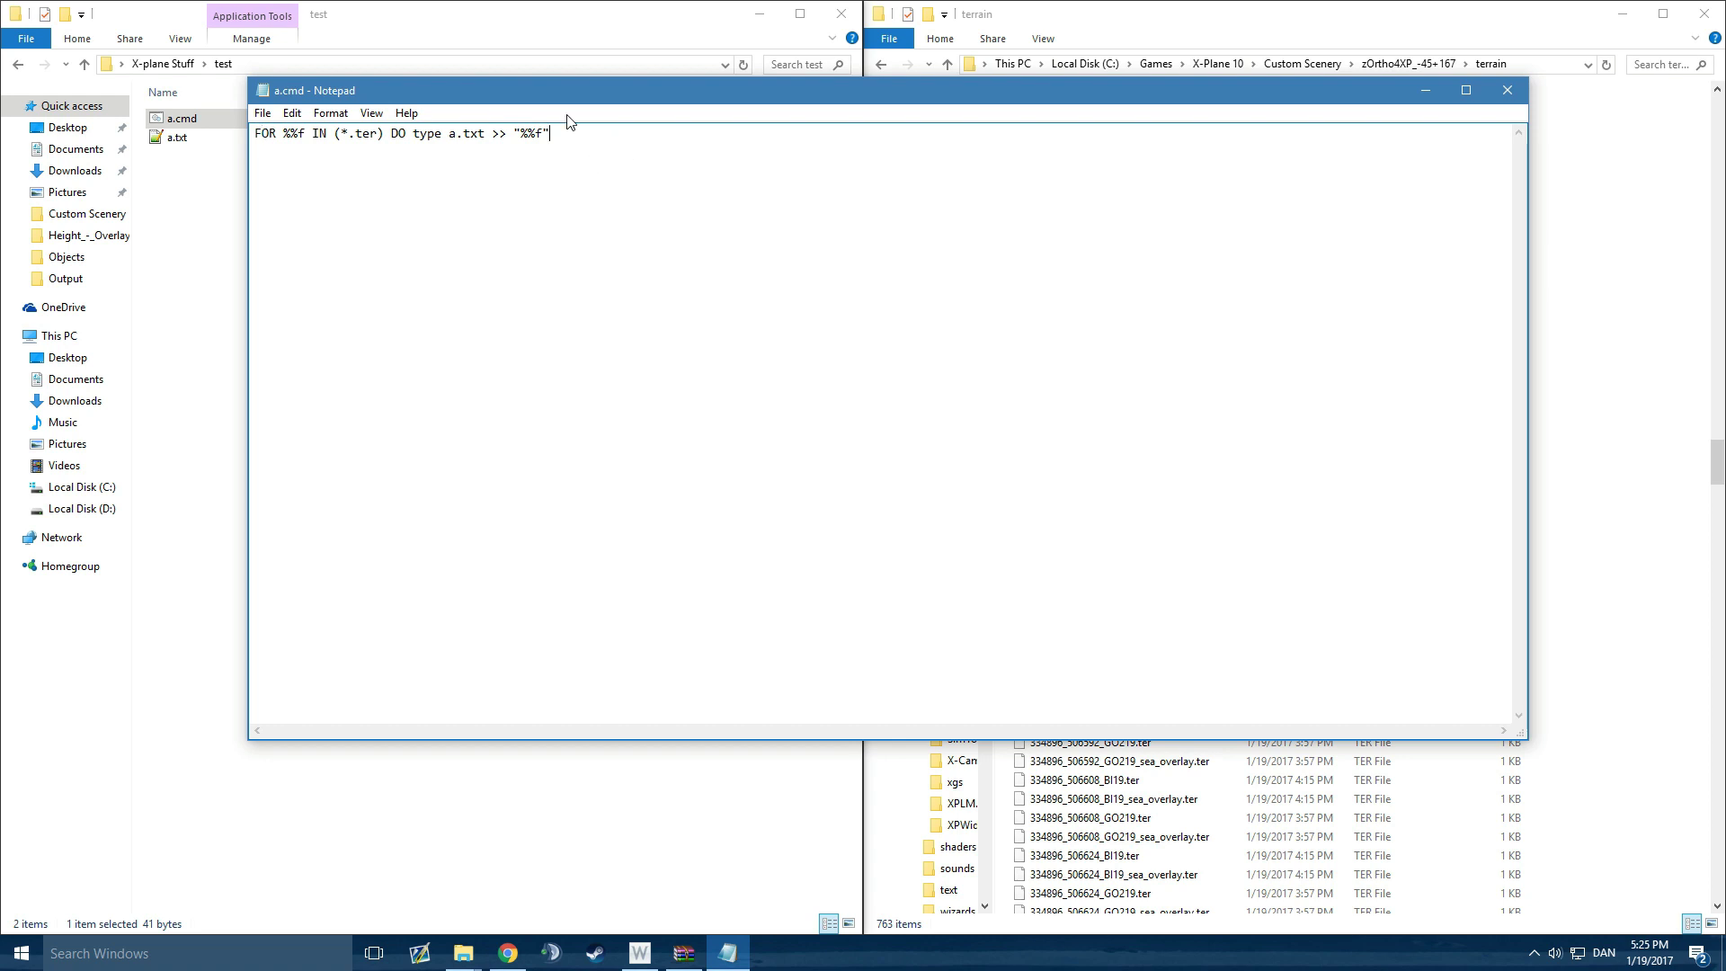
Review the a.cmd FOR loop while repositioning Notepad, then close it unchanged.
drag(529, 92, 606, 78)
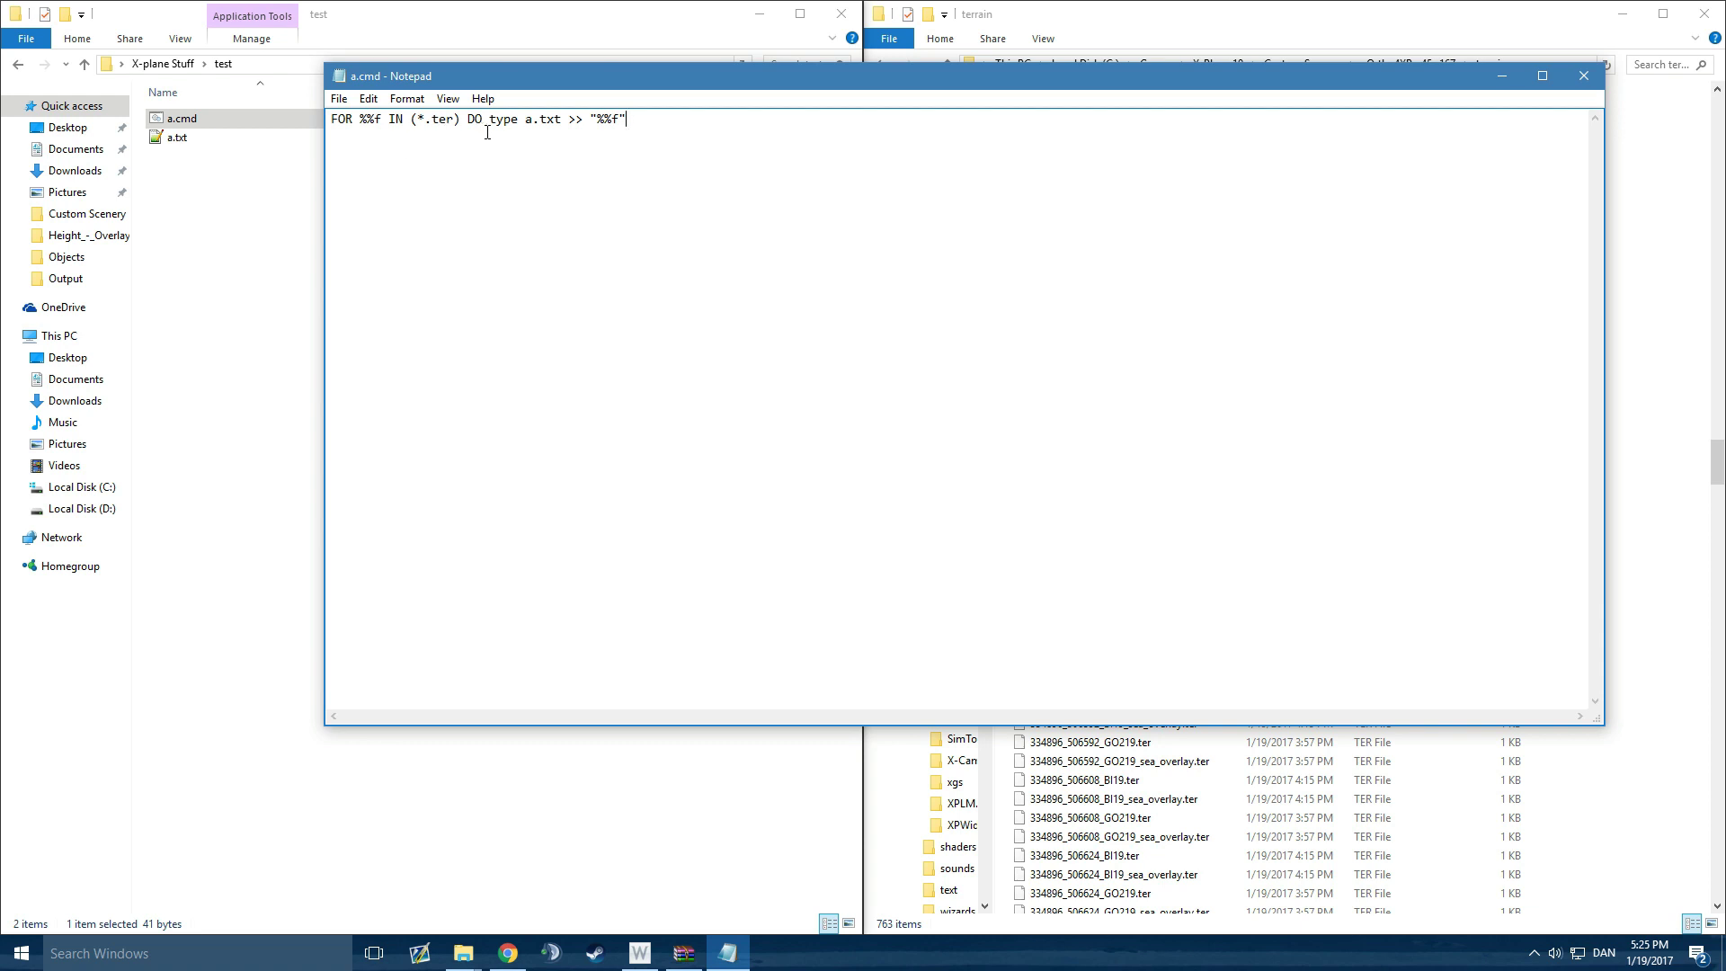
drag(1016, 77, 697, 171)
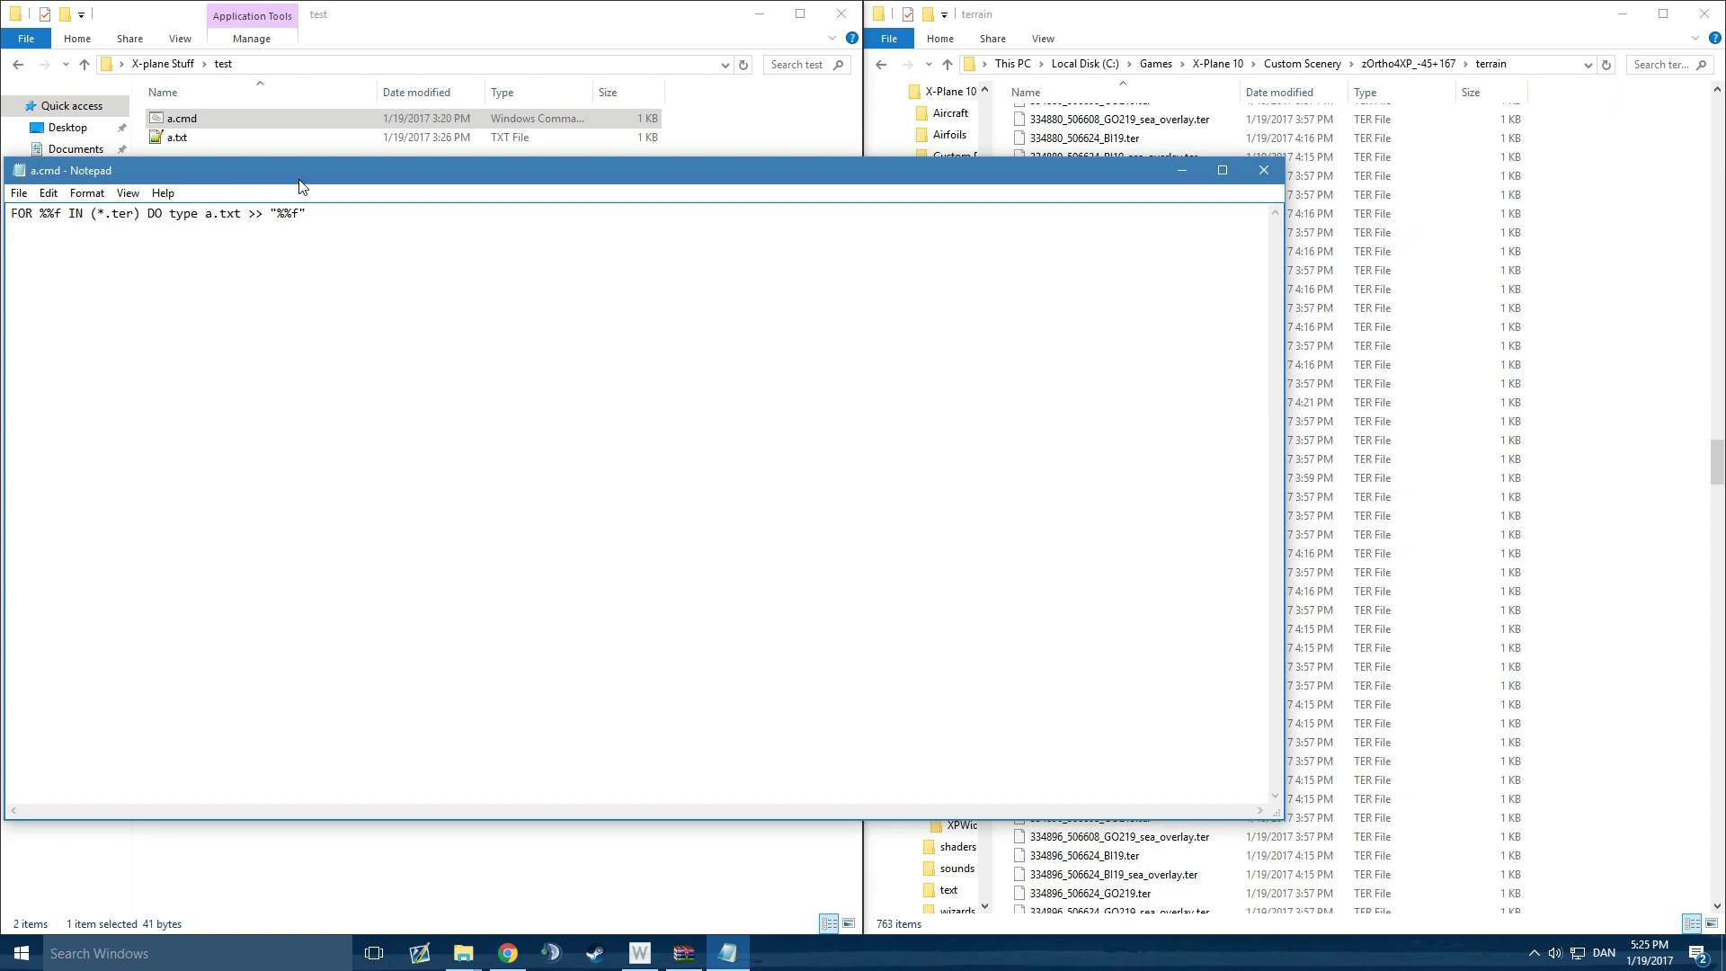
drag(301, 175, 561, 141)
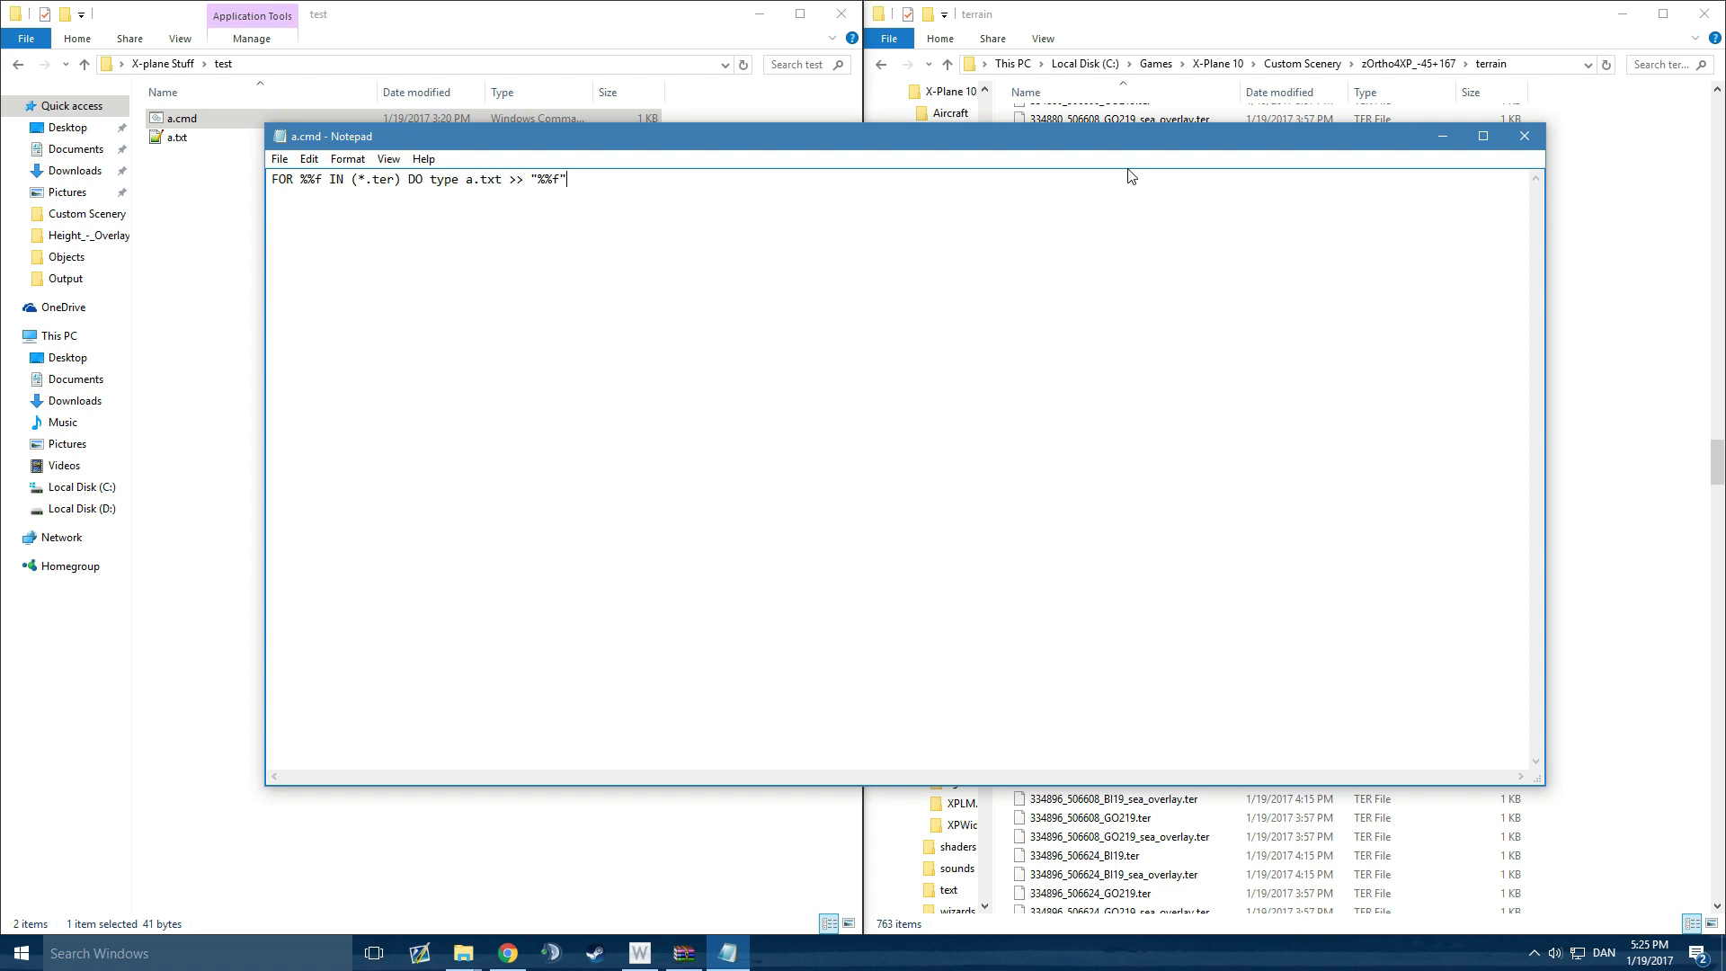
click(1524, 136)
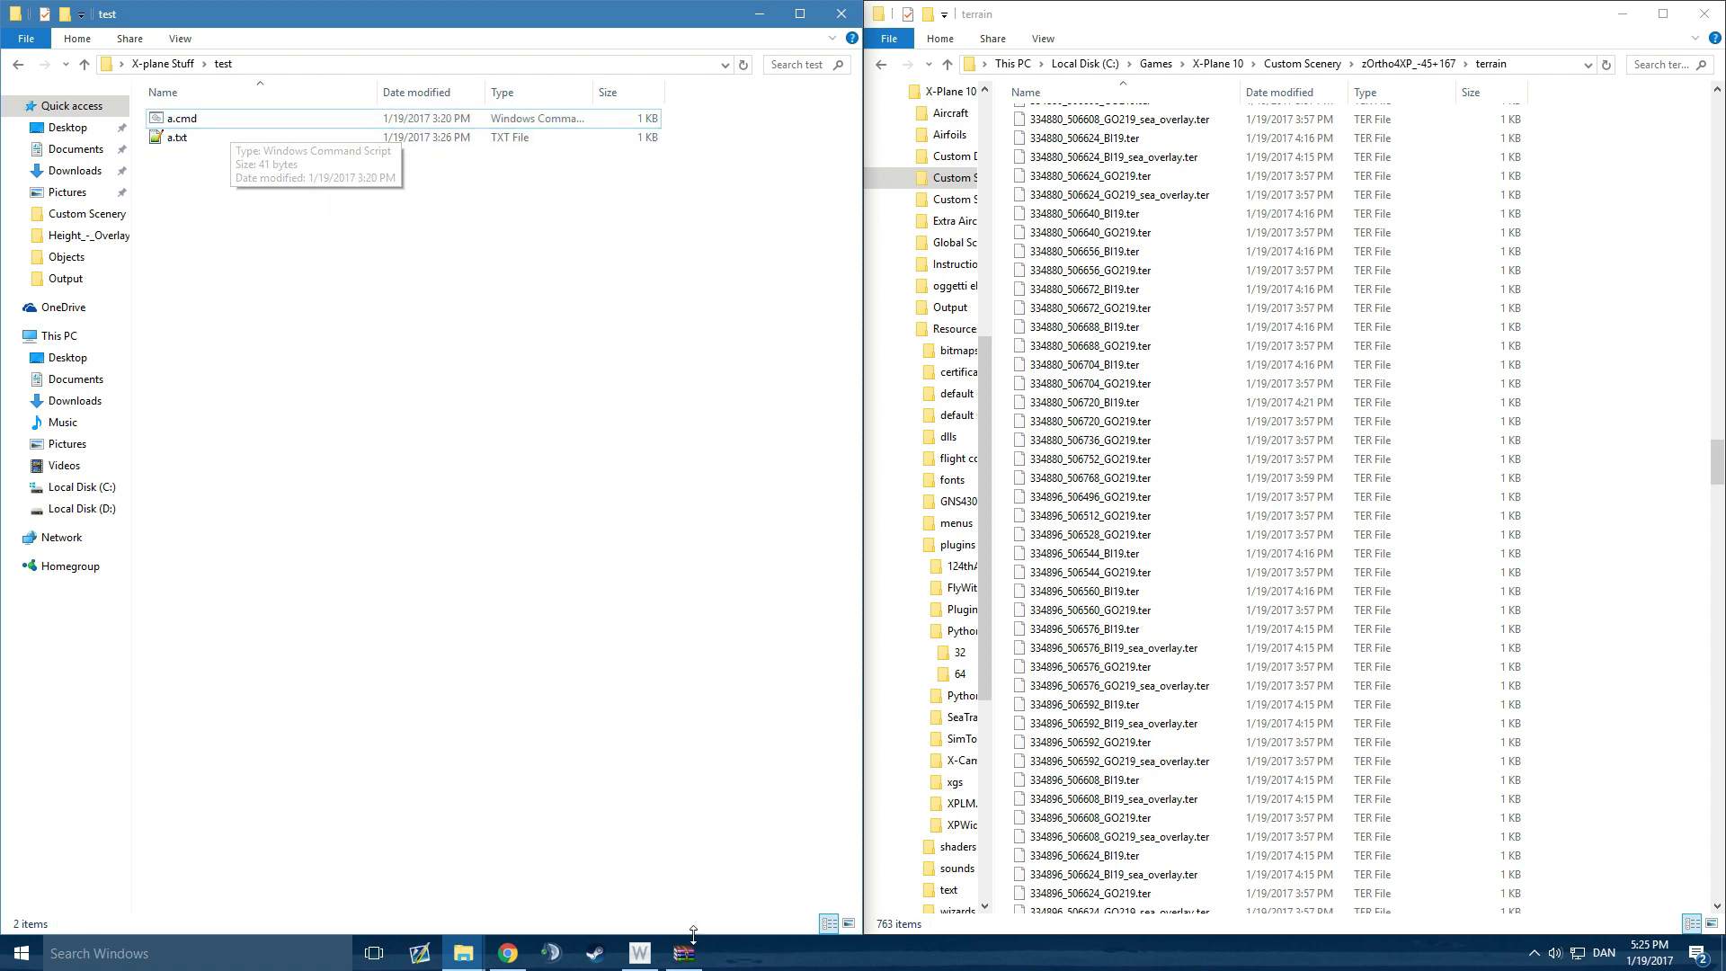
Create a new text document named ada.txt in the test folder.
mouse_move(510, 962)
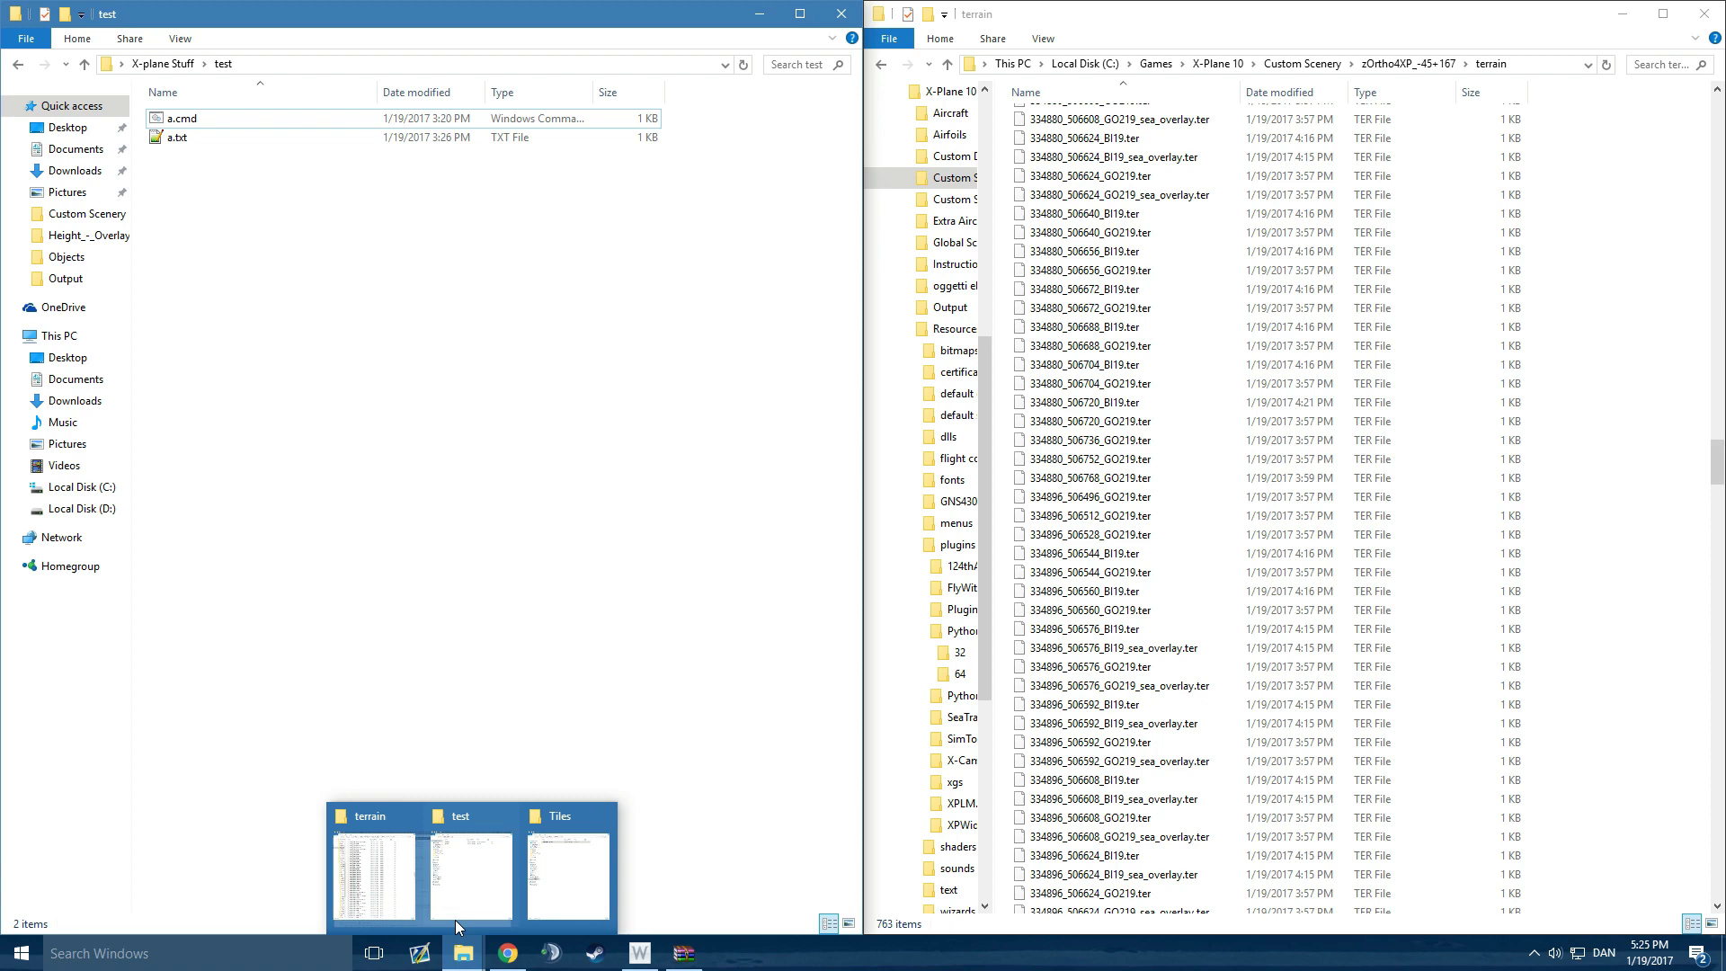
click(195, 120)
right_click(195, 121)
click(443, 417)
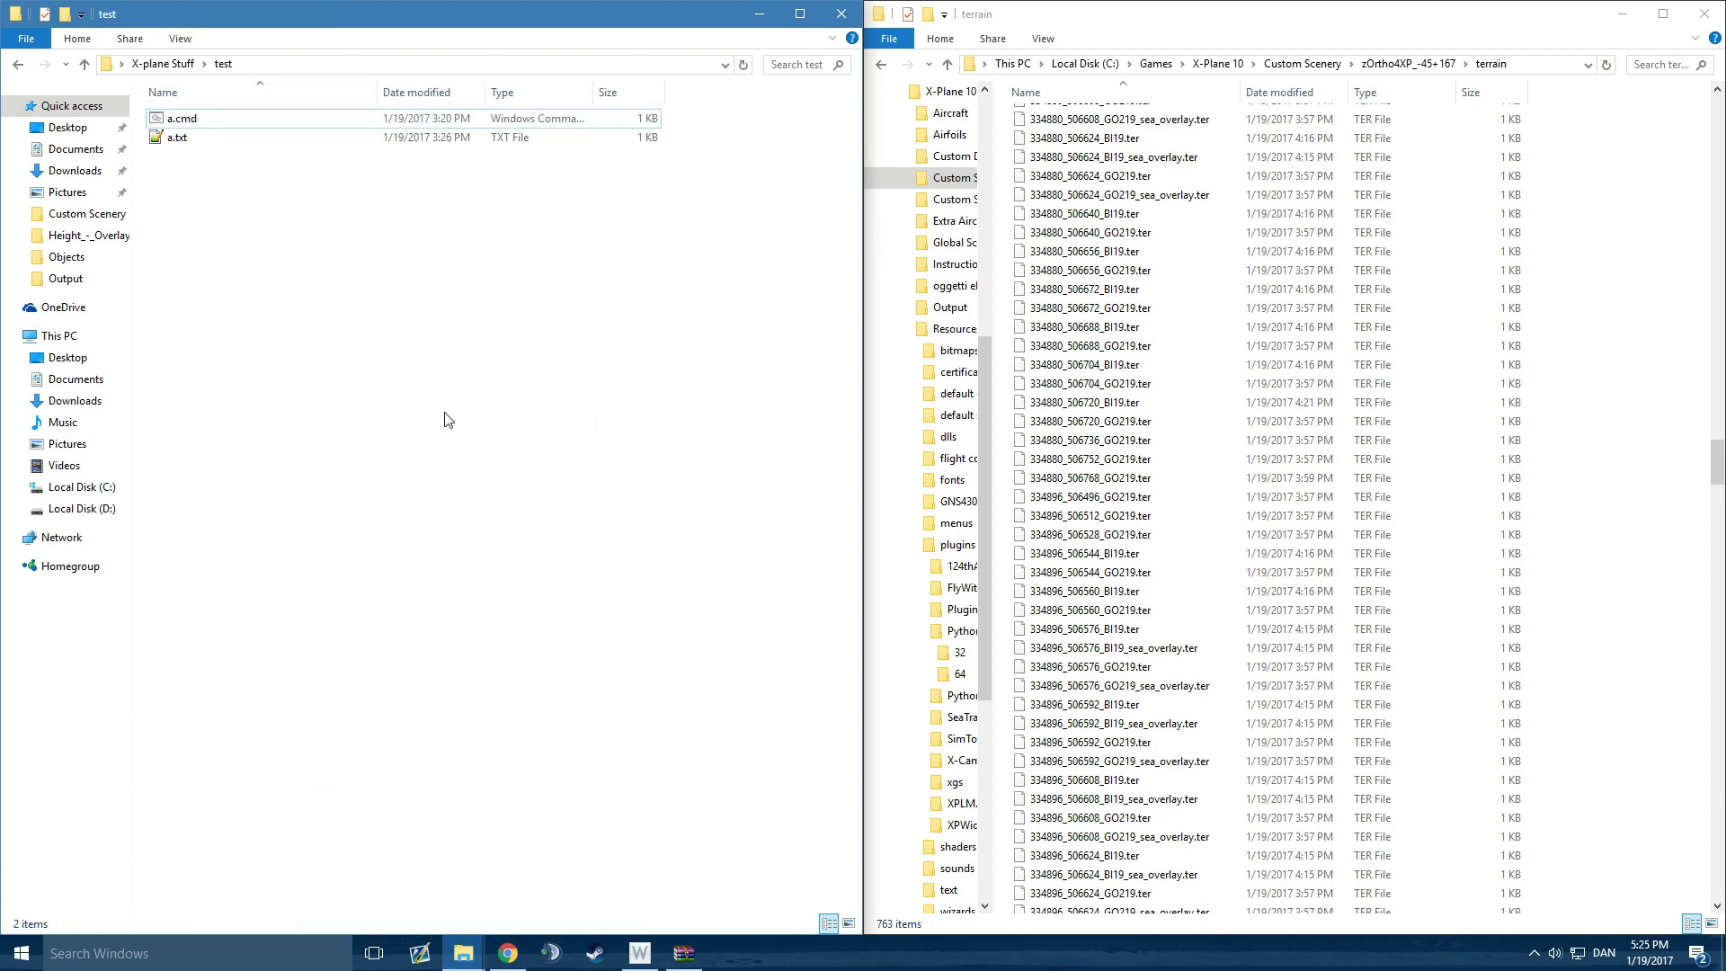
right_click(430, 411)
mouse_move(592, 633)
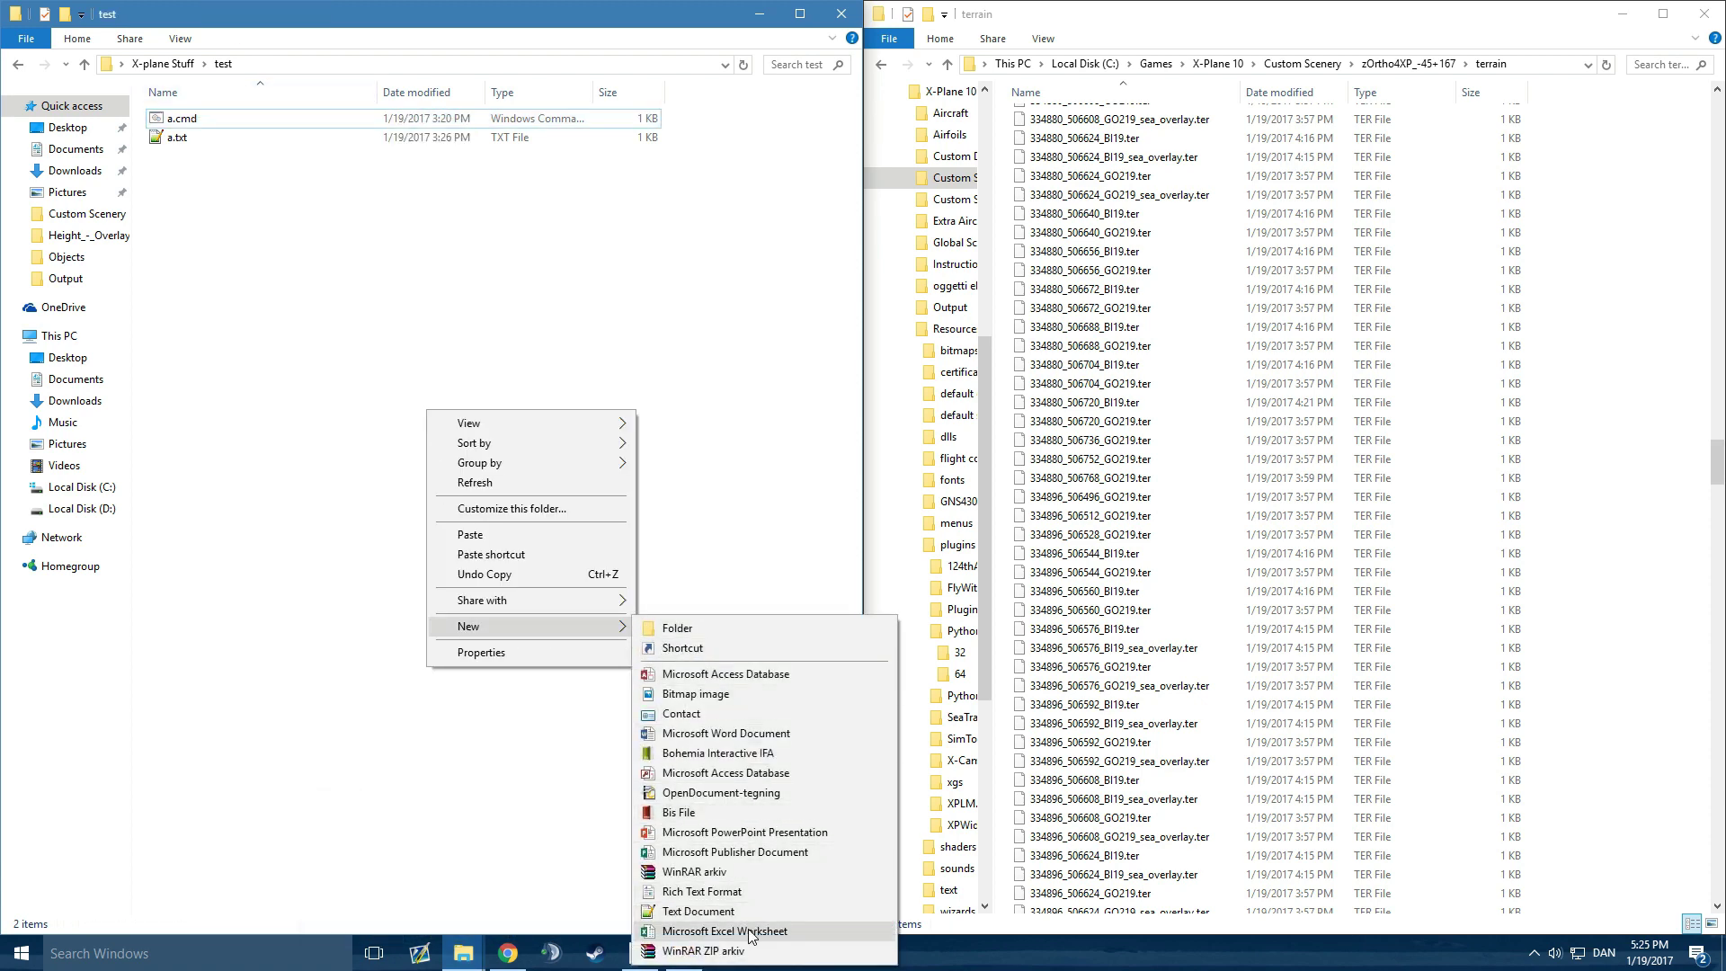
click(698, 910)
text(ada.txt)
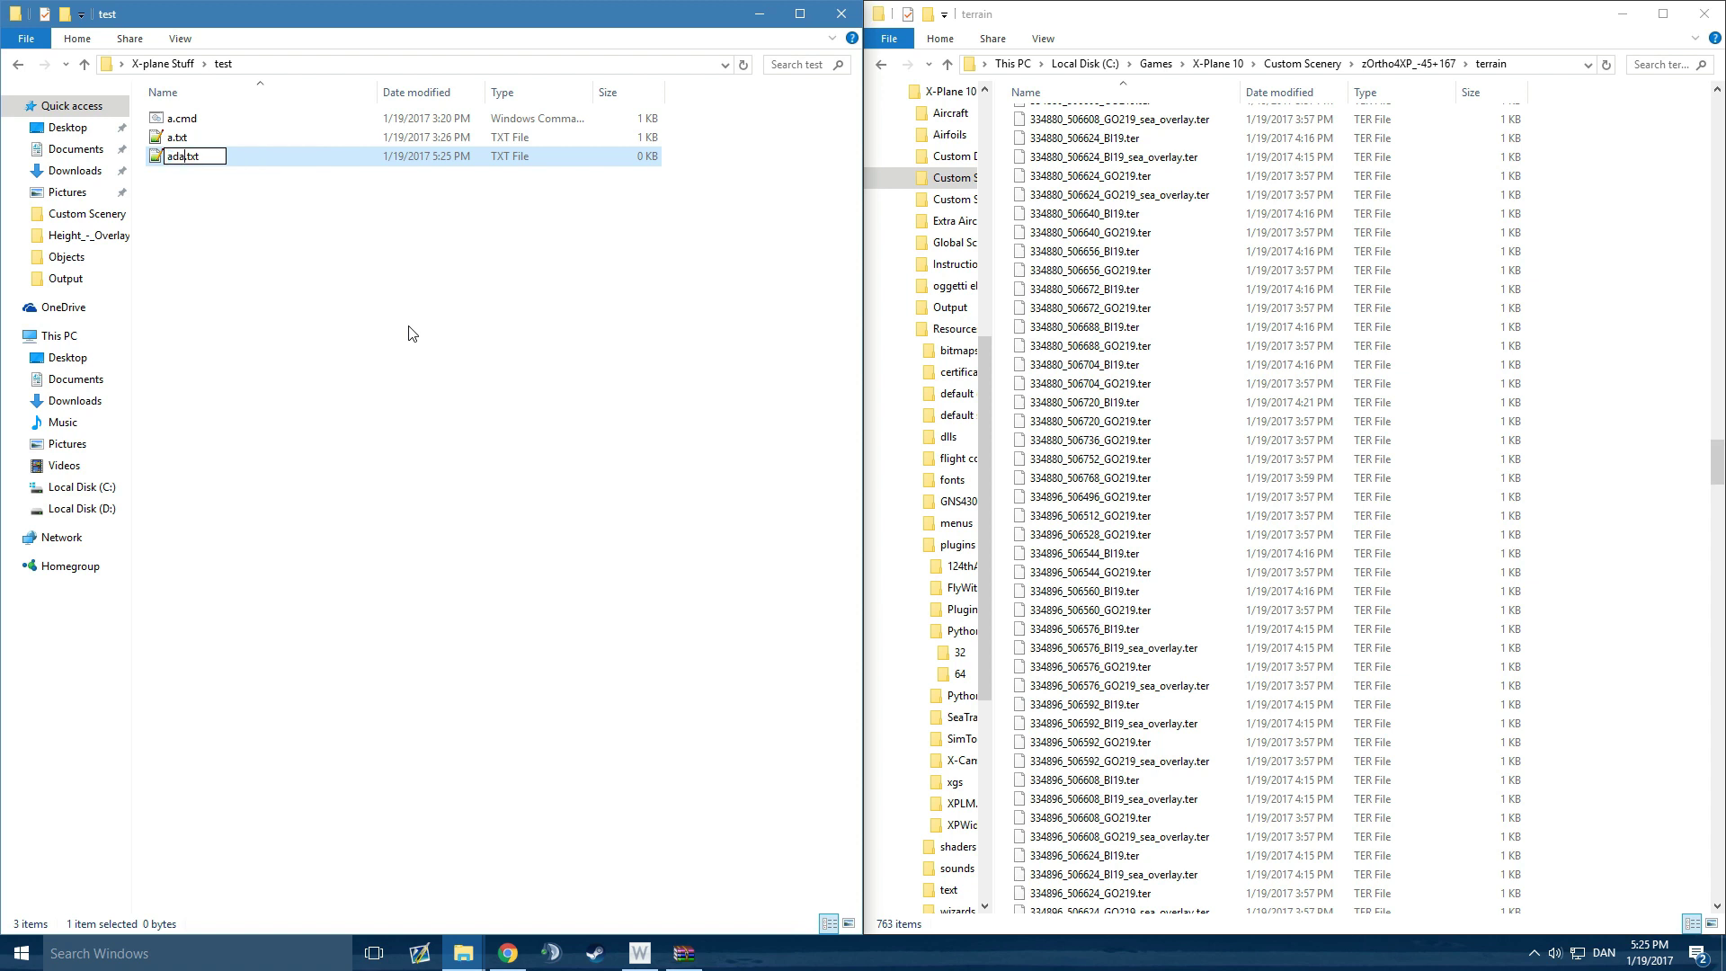
key(Return)
Rename ada.txt to ada.cmd, confirming the extension change.
right_click(204, 159)
click(255, 572)
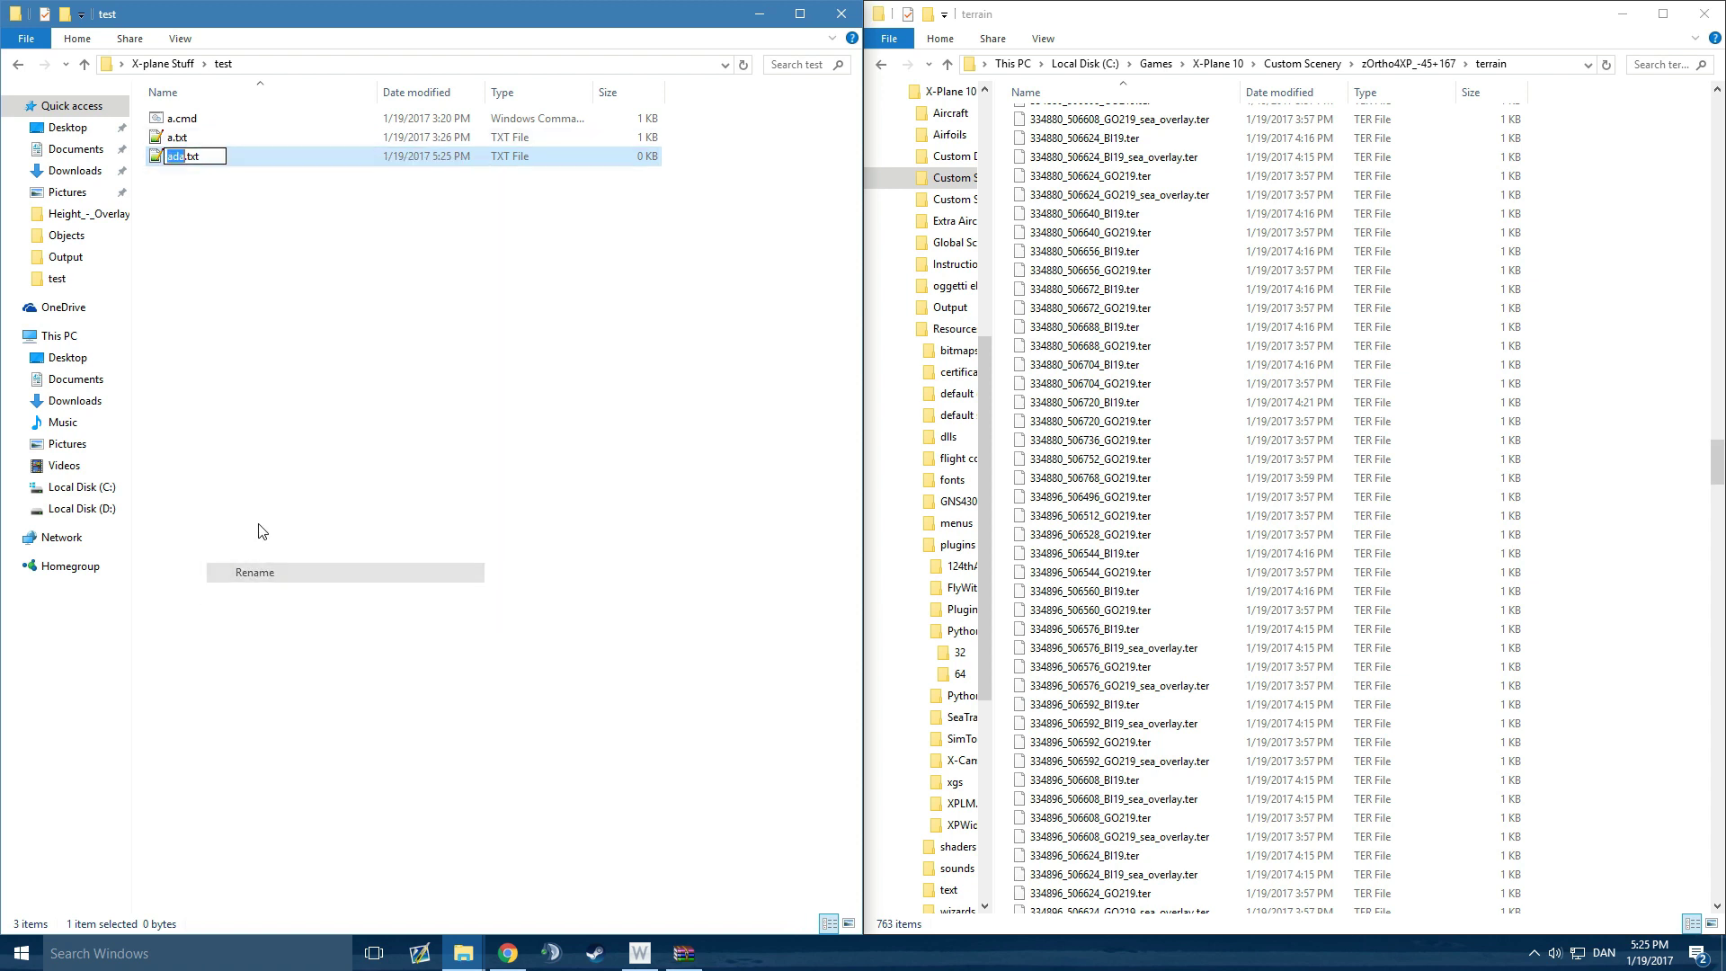
key(End)
key(shift+Left)
key(shift+Left)
key(shift+Left)
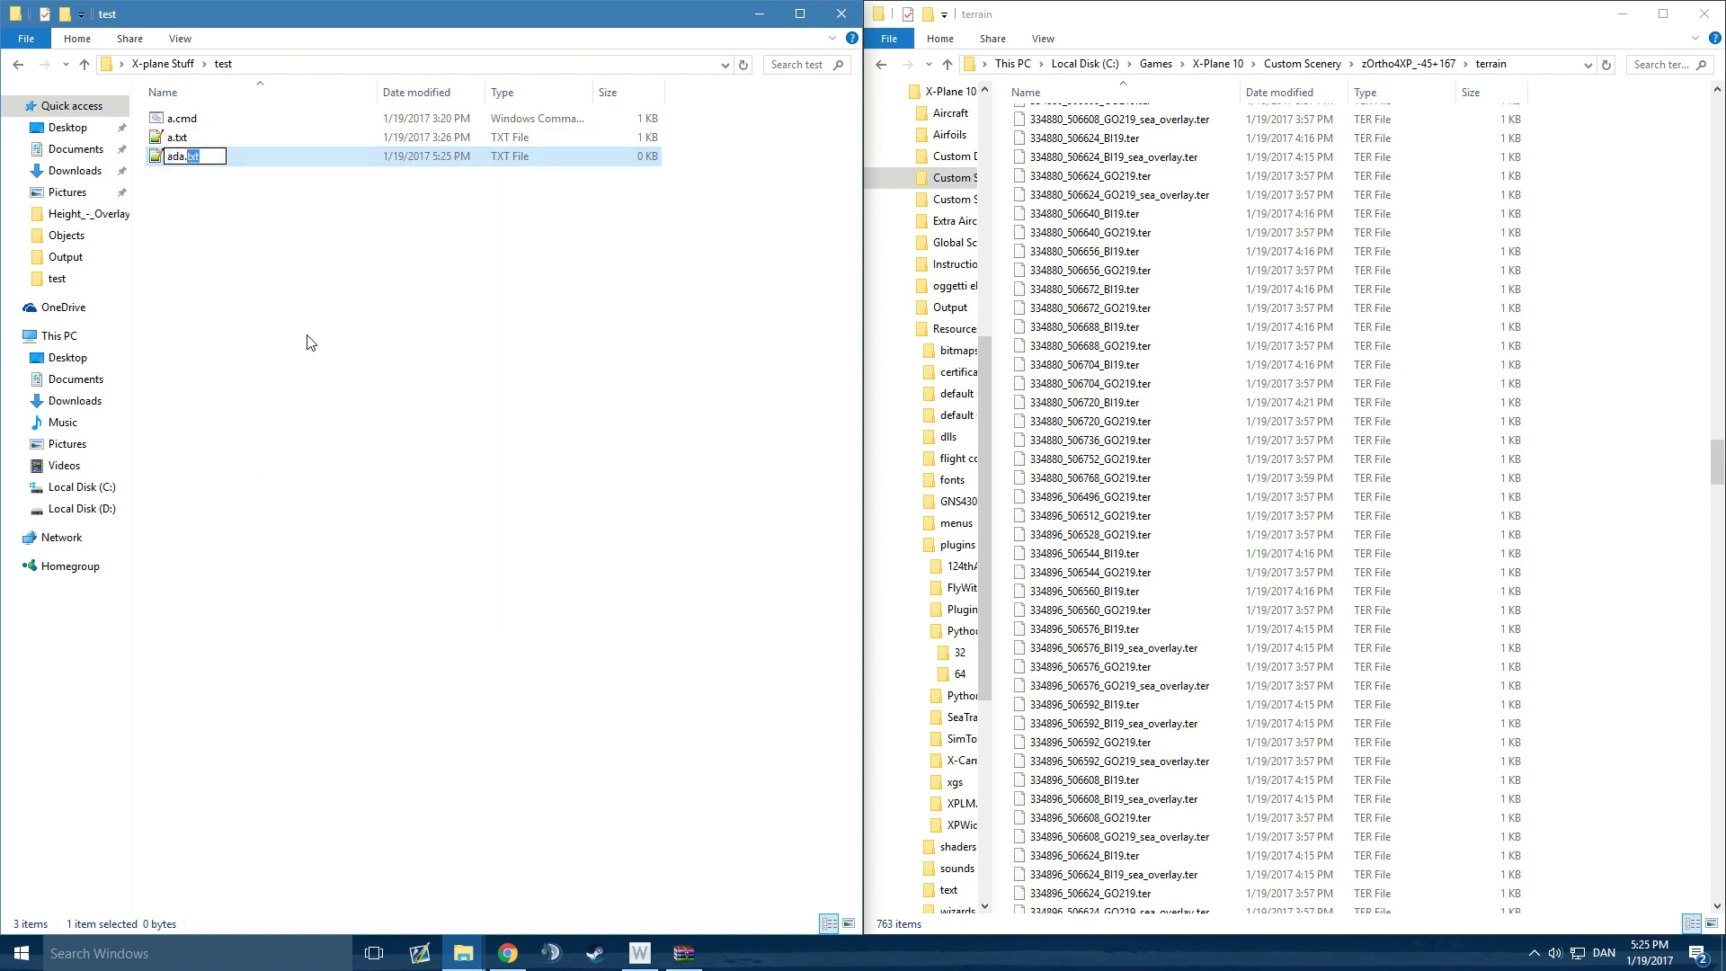
text(cmd)
key(Return)
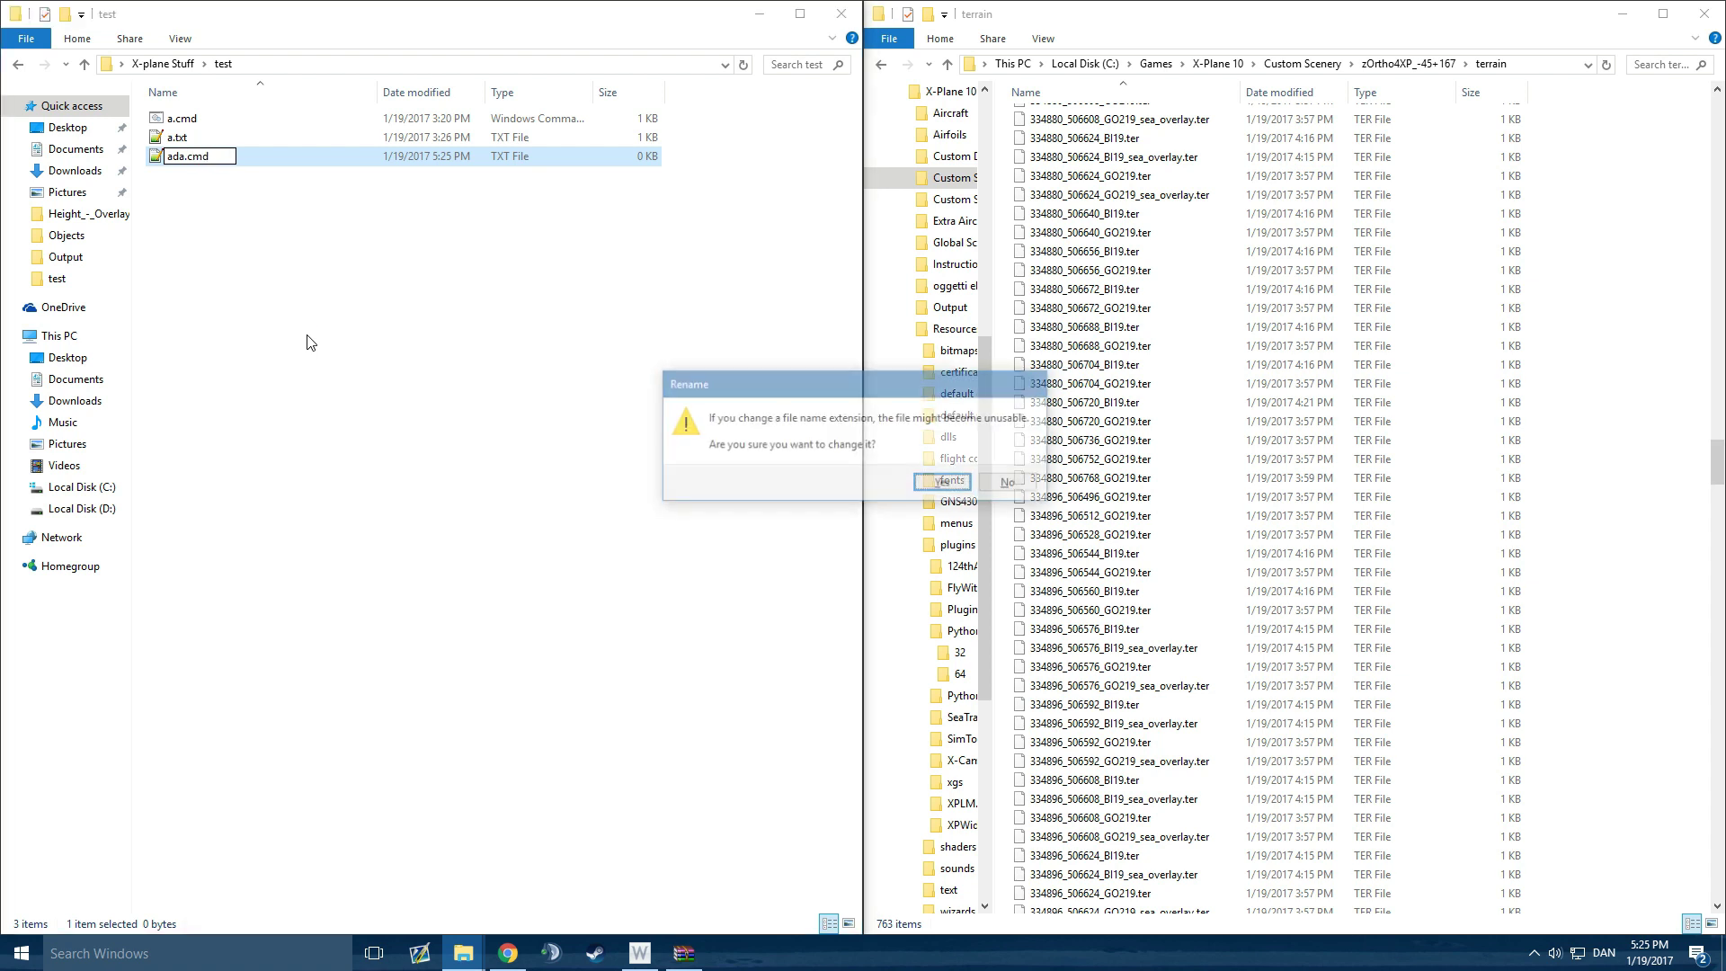
click(946, 485)
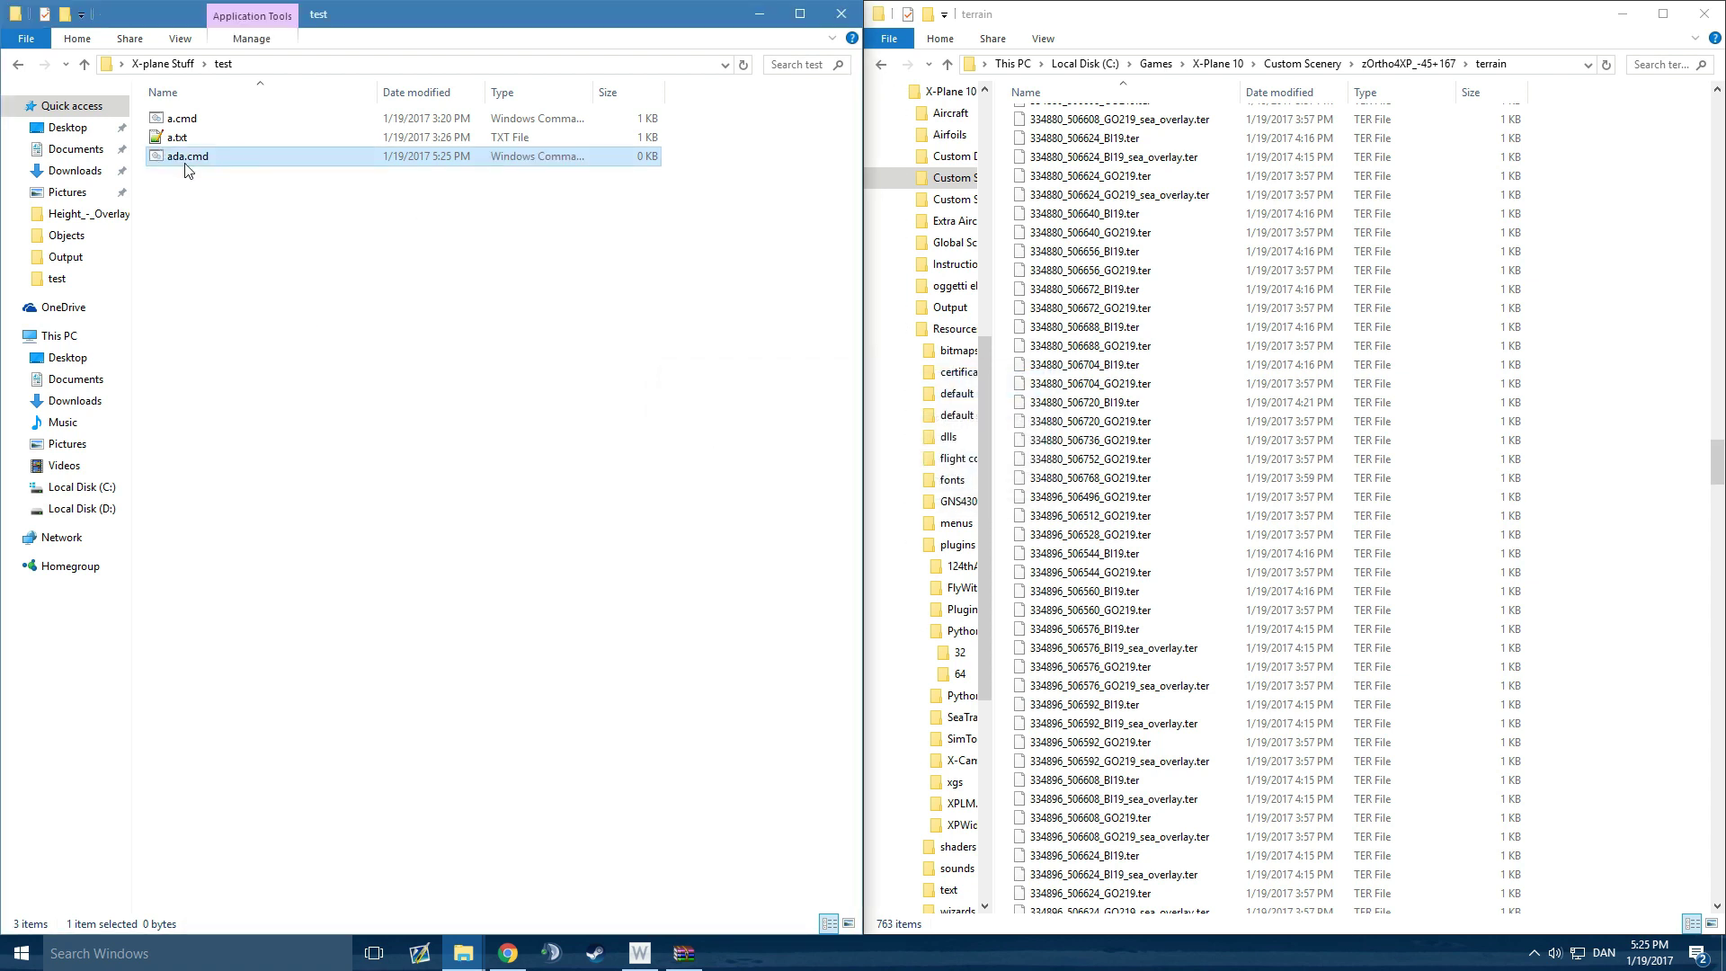
Open ada.cmd to confirm it is empty, then close it.
right_click(206, 160)
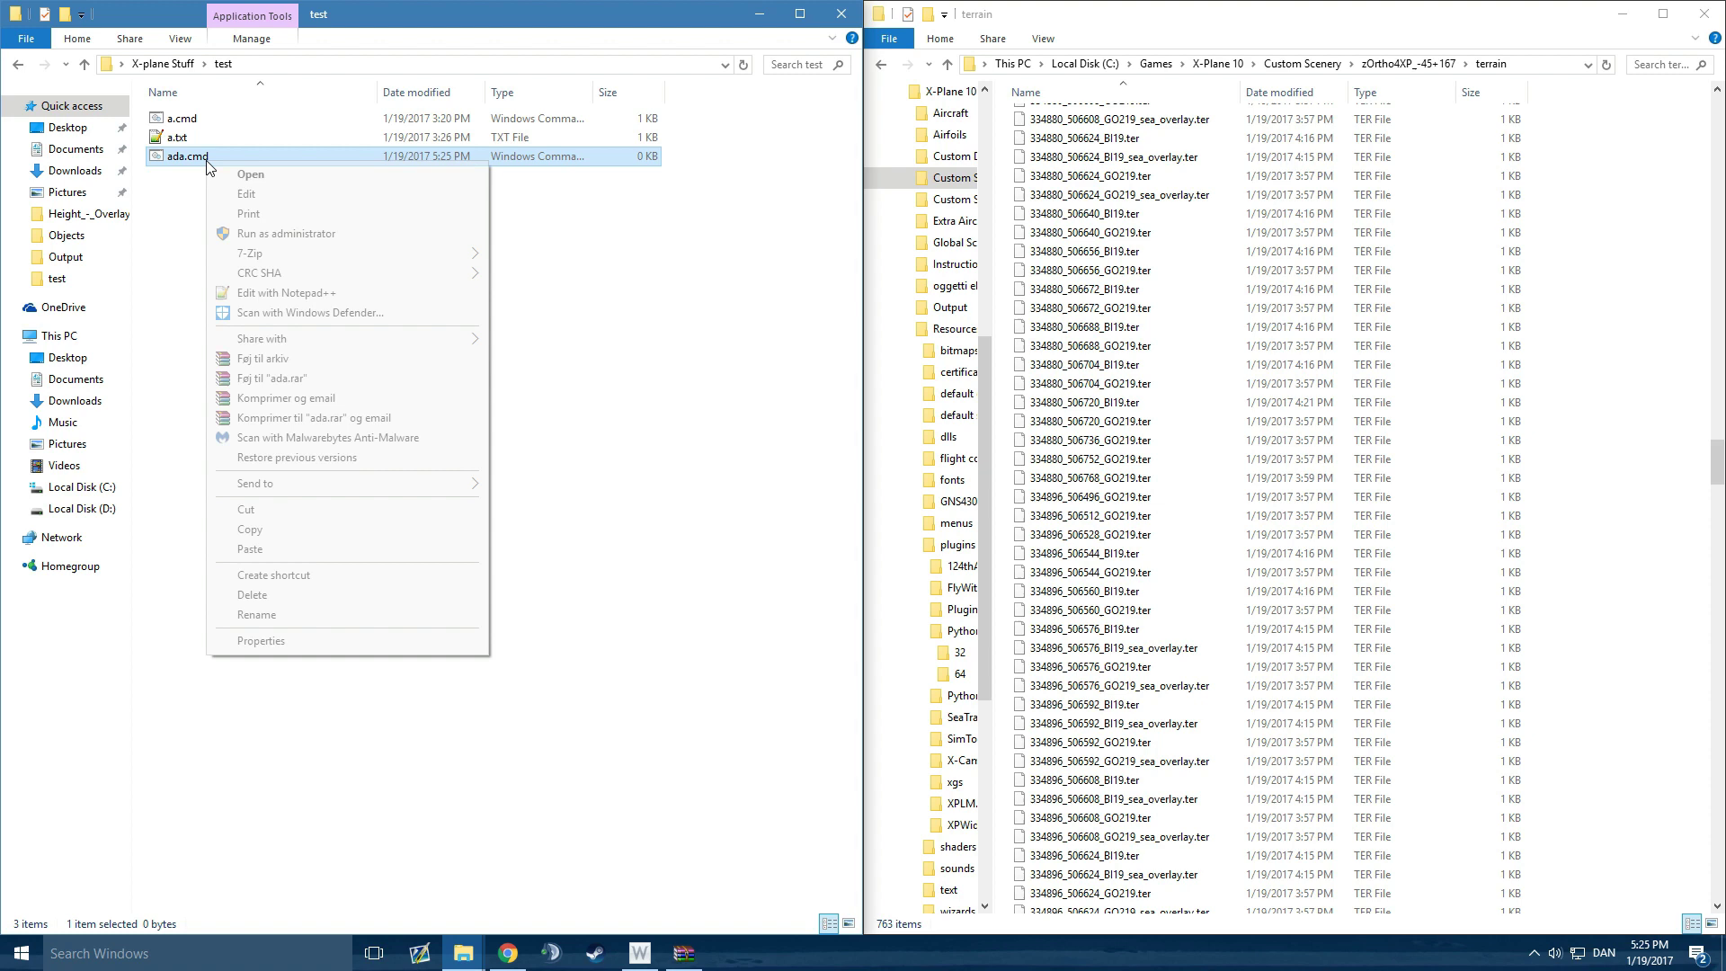
click(252, 193)
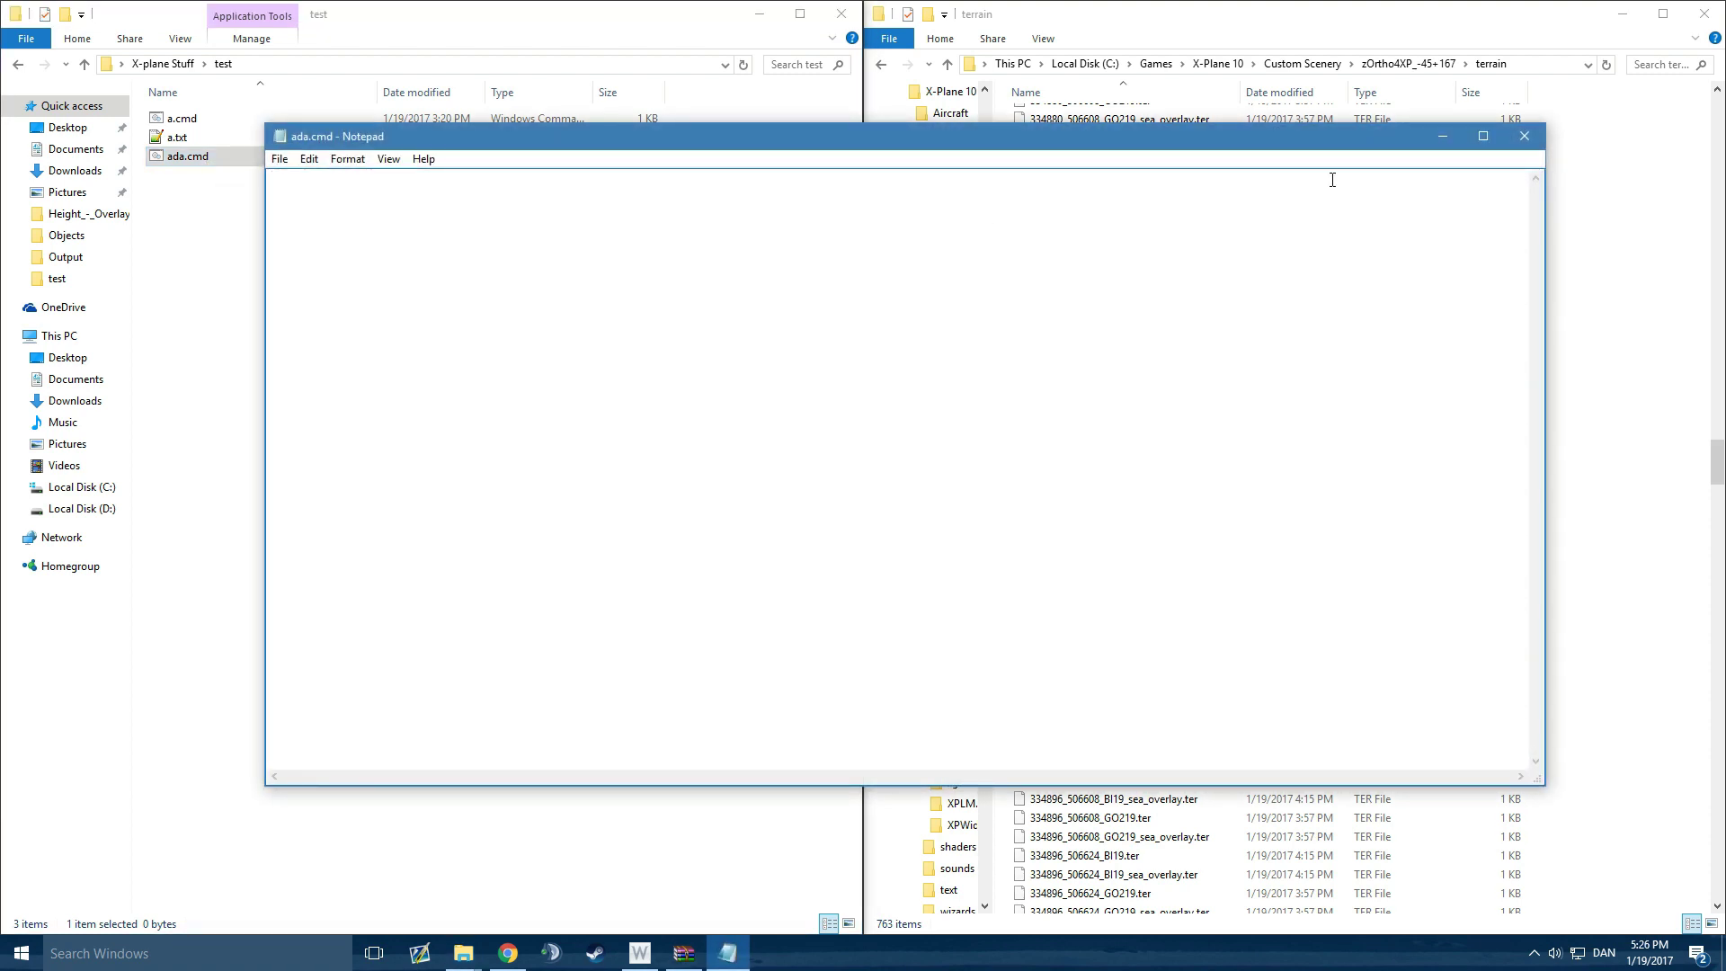
click(1526, 136)
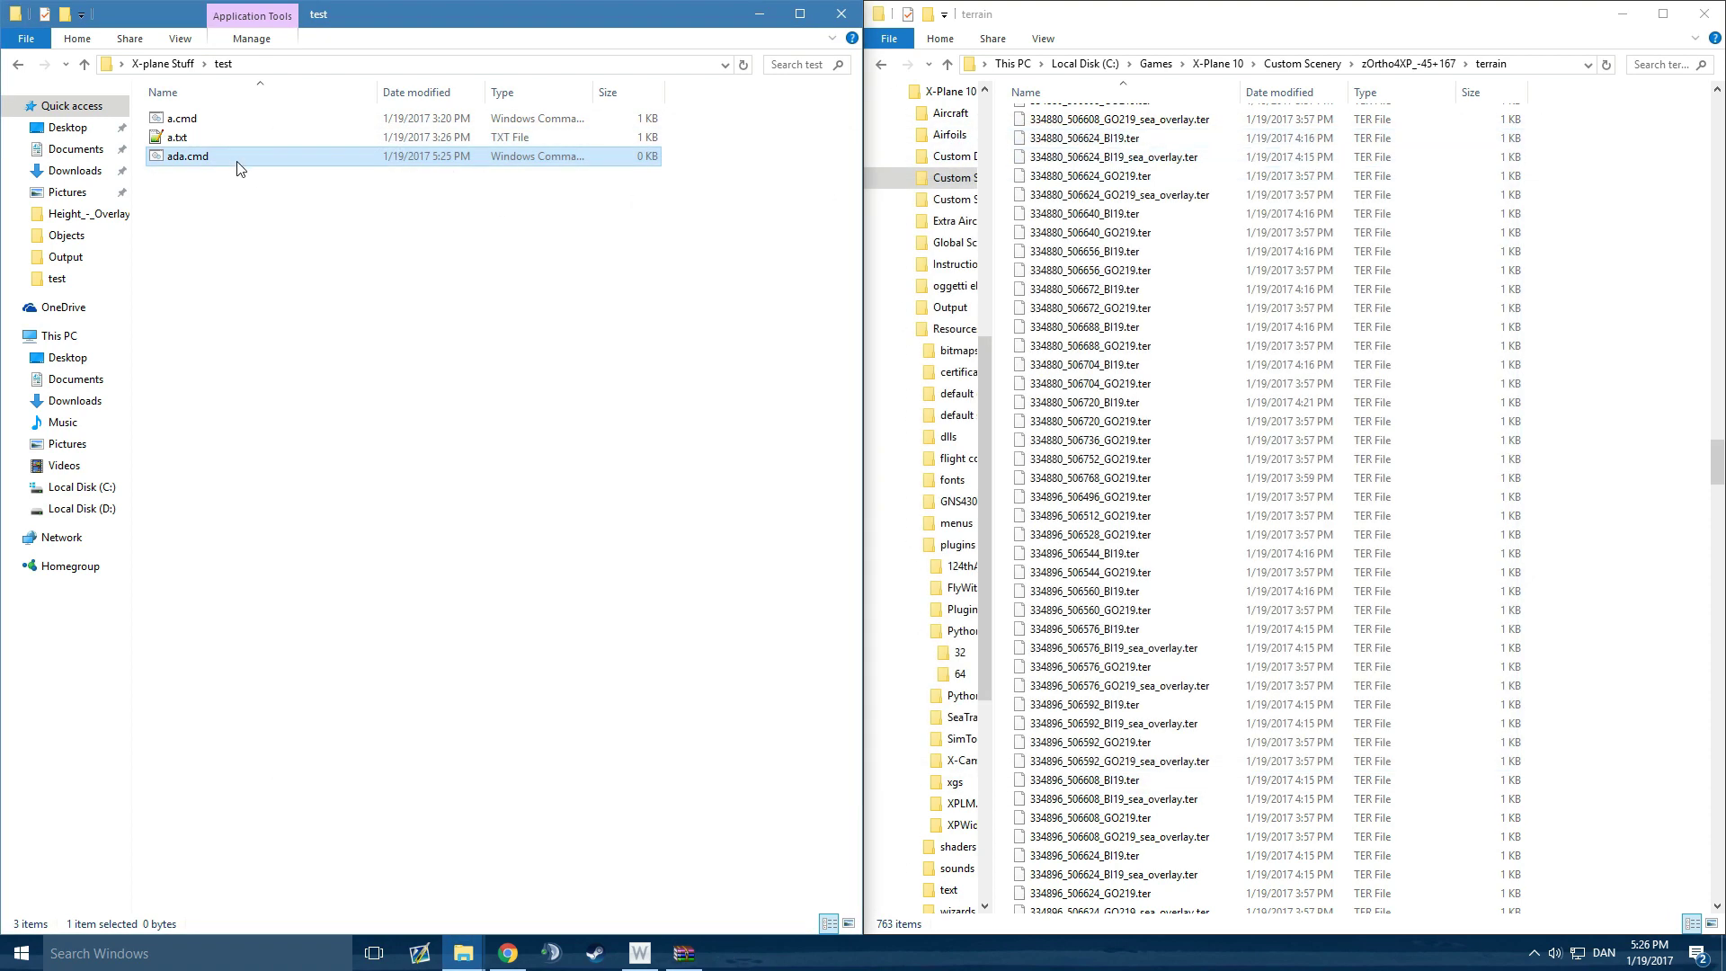
Delete the empty ada.cmd and review a.cmd's batch command in Notepad.
key(Delete)
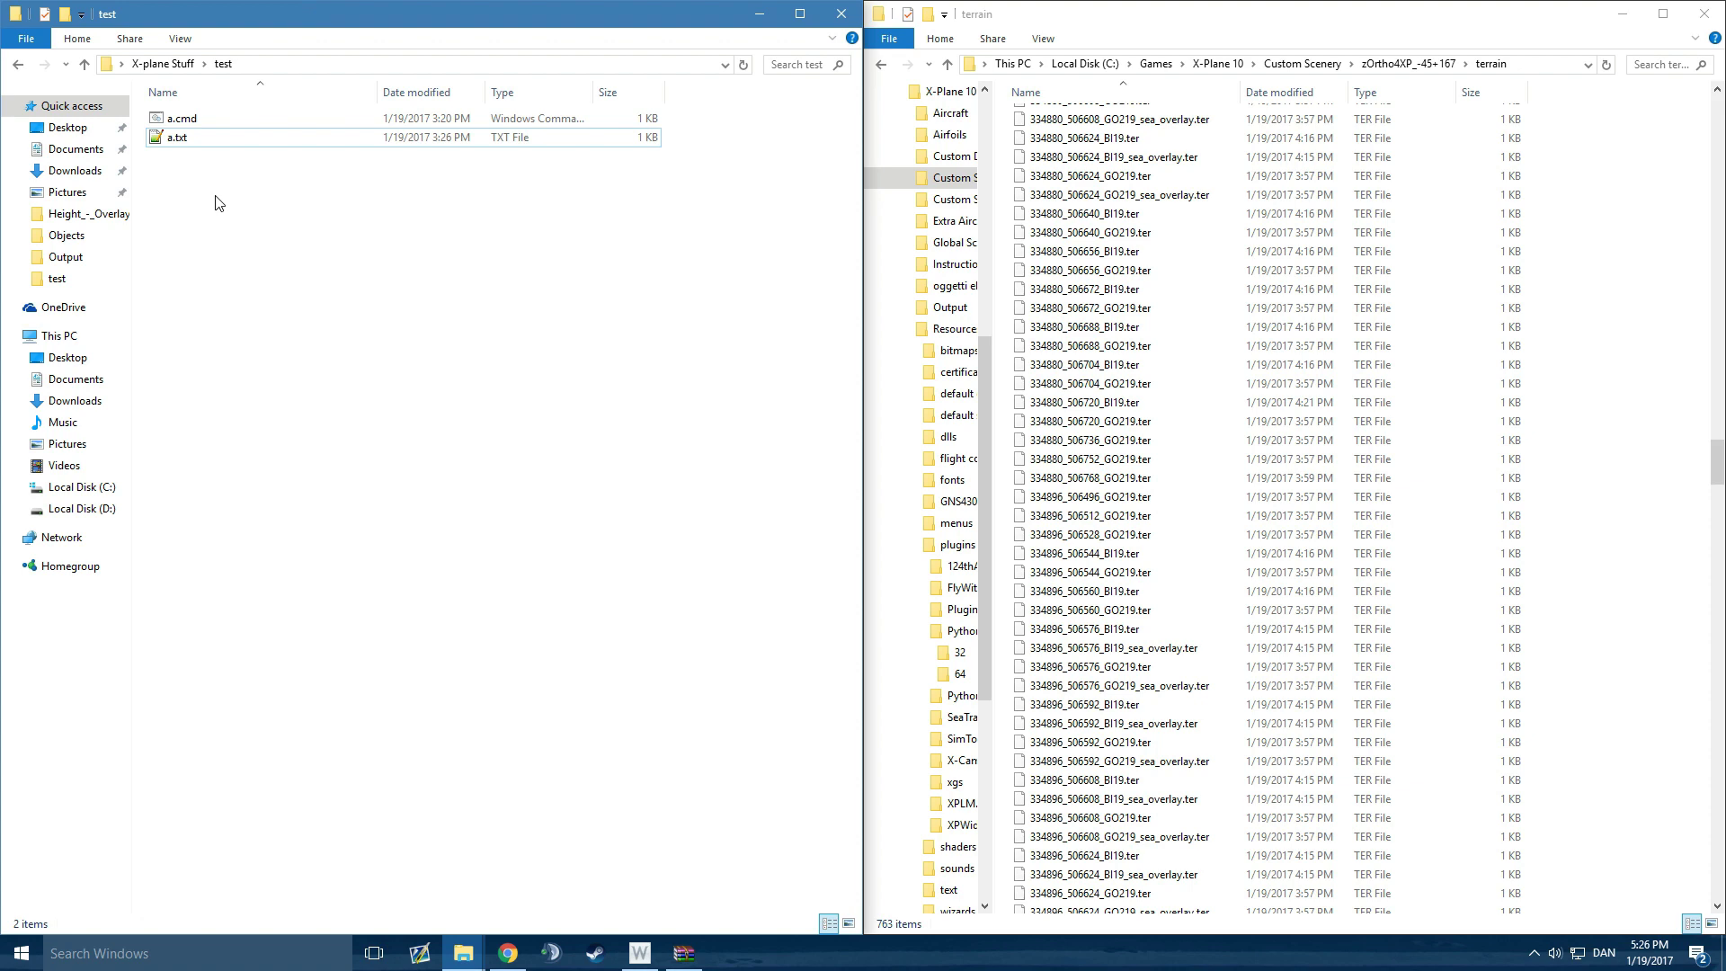
right_click(196, 118)
click(266, 148)
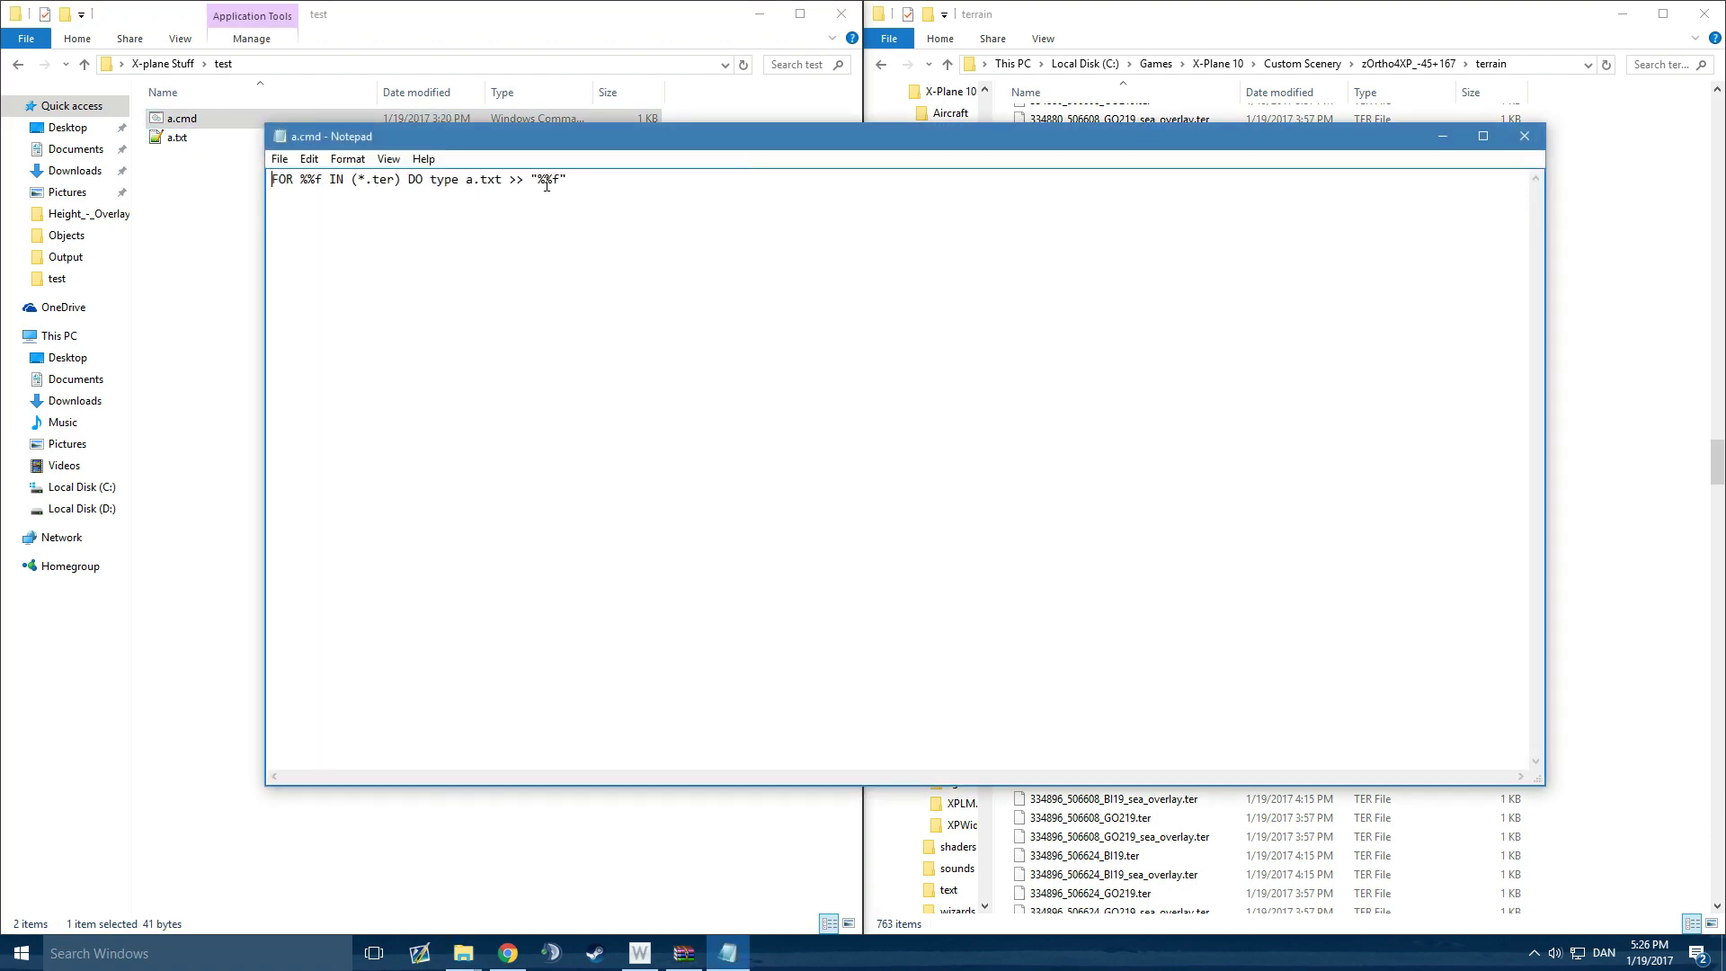
drag(466, 180, 499, 182)
click(526, 220)
click(1526, 135)
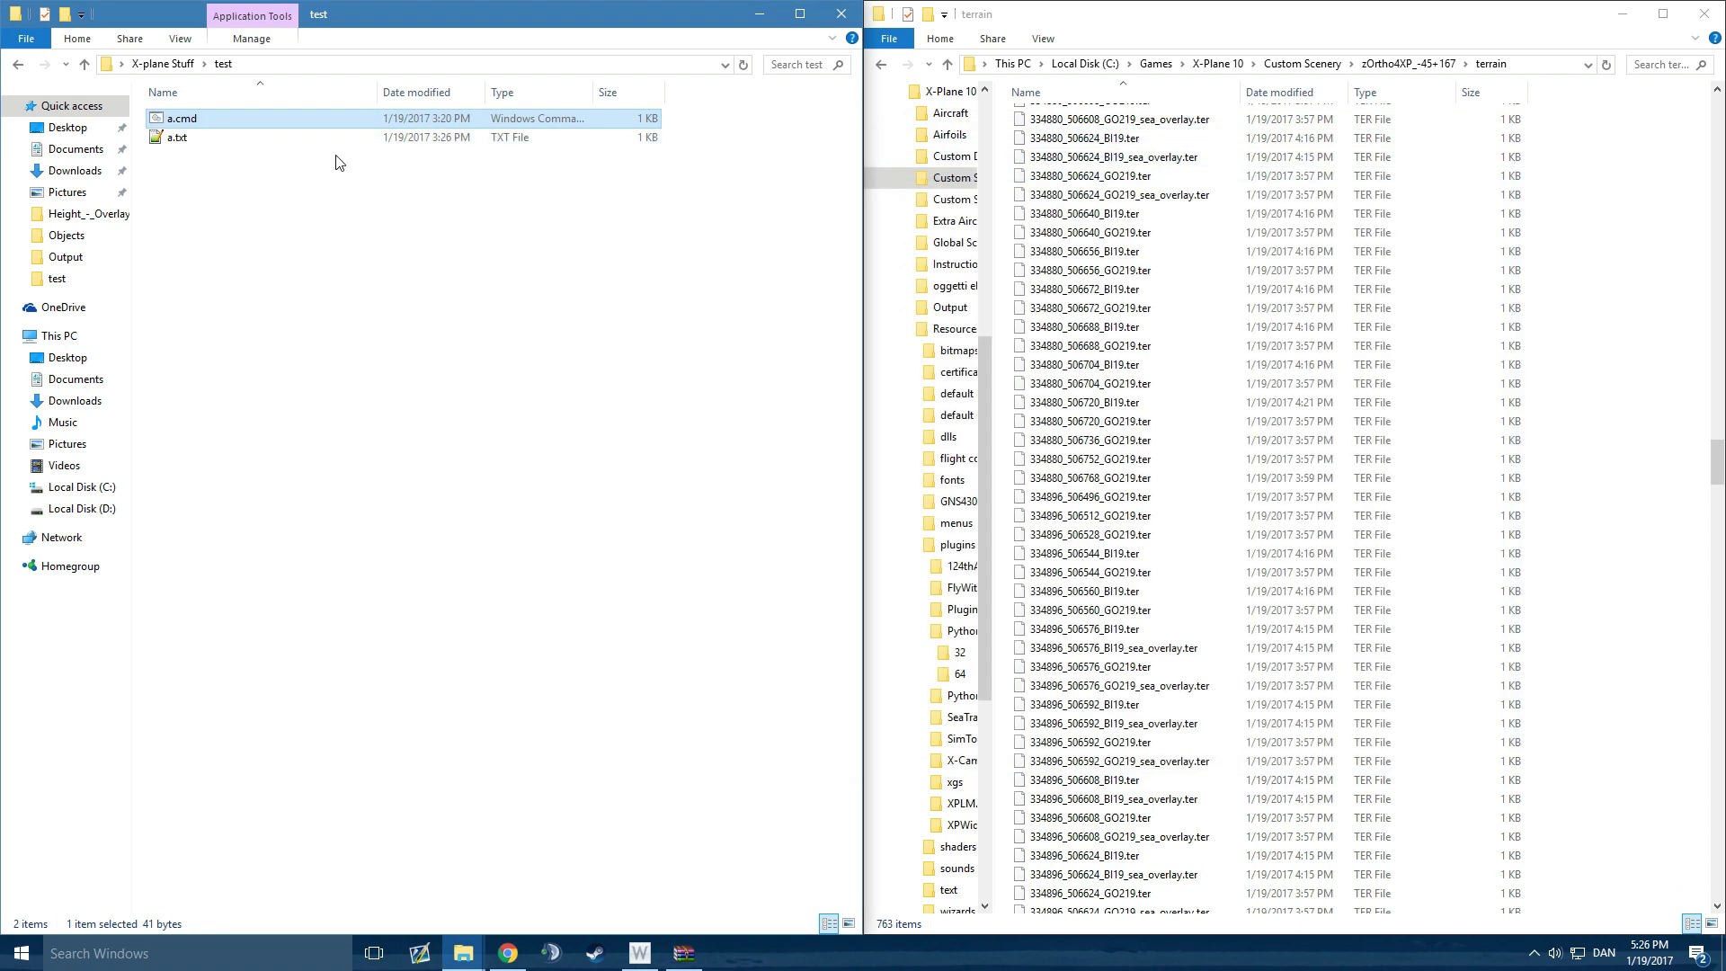
Open a.txt to review its DECAL_LIB line, then close it.
double_click(201, 142)
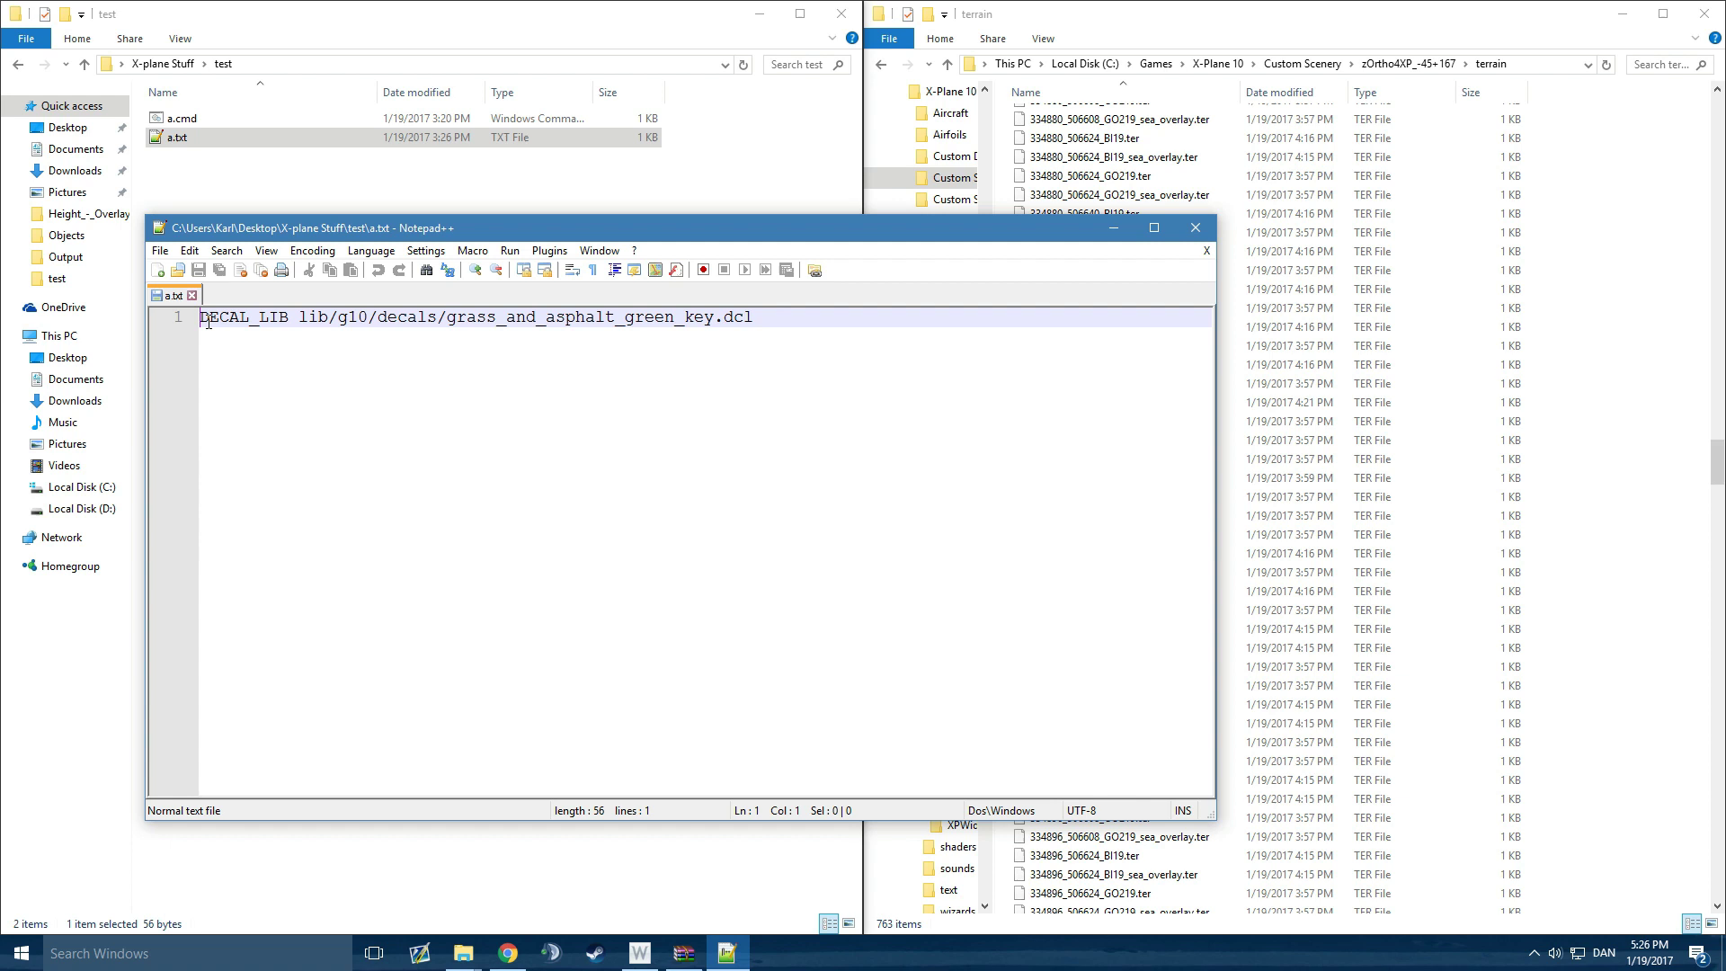
drag(200, 316, 362, 334)
click(820, 366)
click(1195, 228)
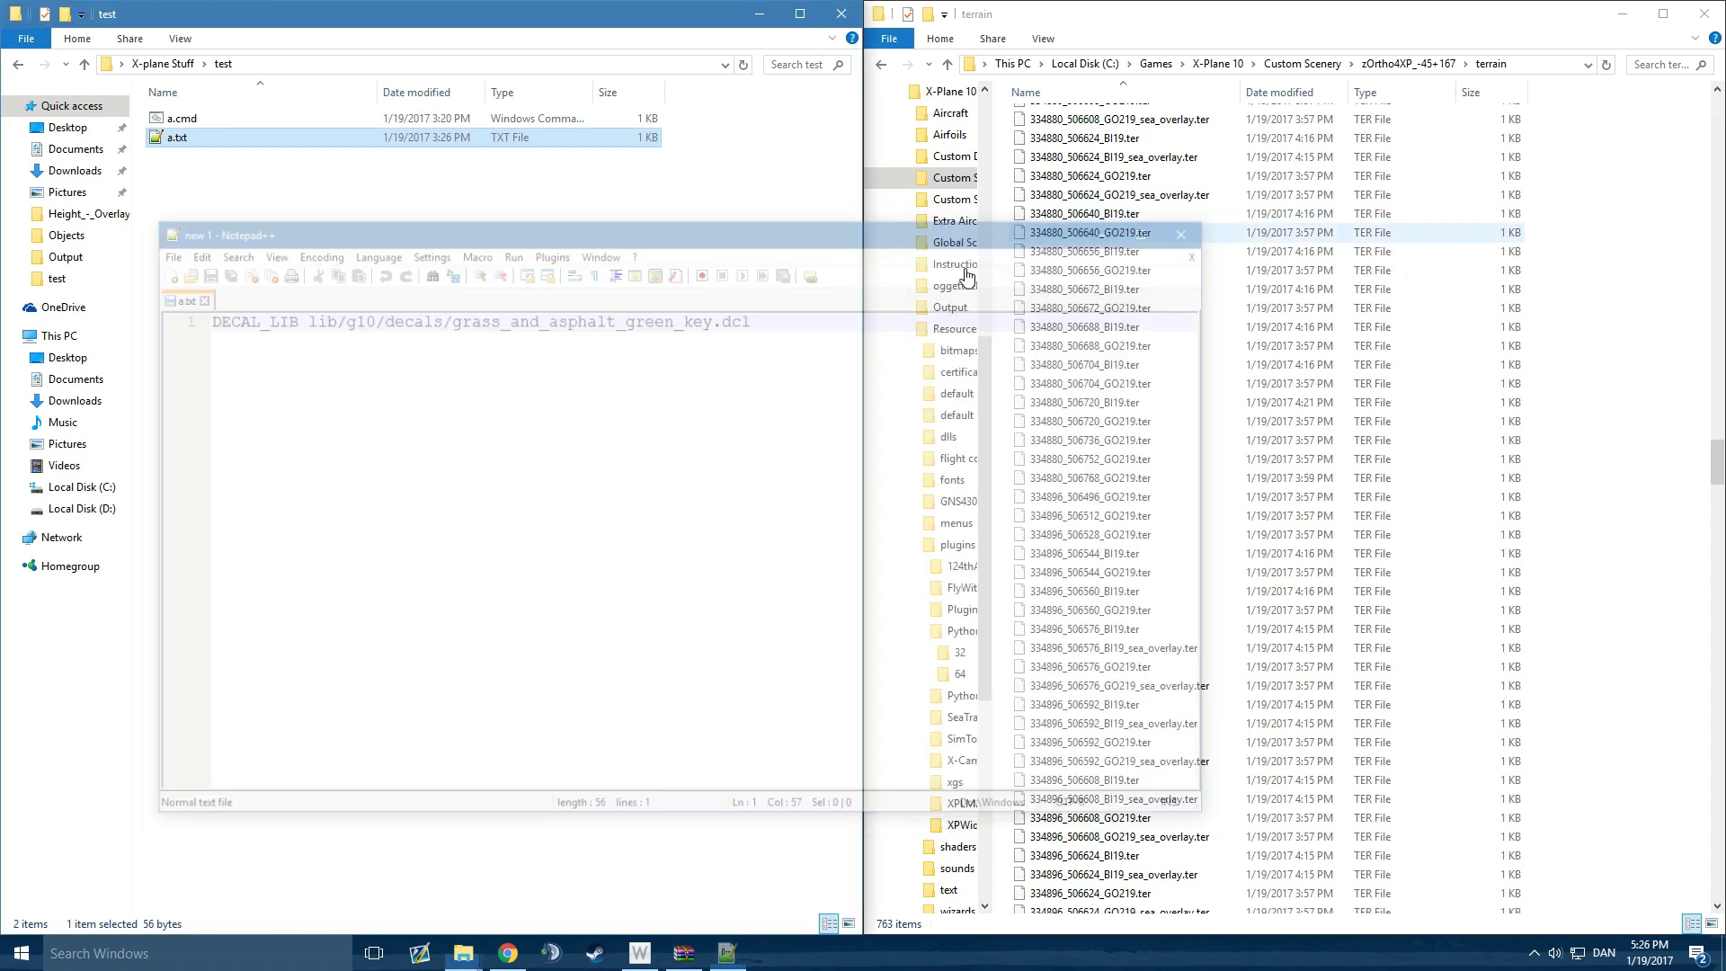
Copy a.cmd and a.txt and paste them into the terrain folder.
drag(297, 199, 196, 116)
right_click(195, 116)
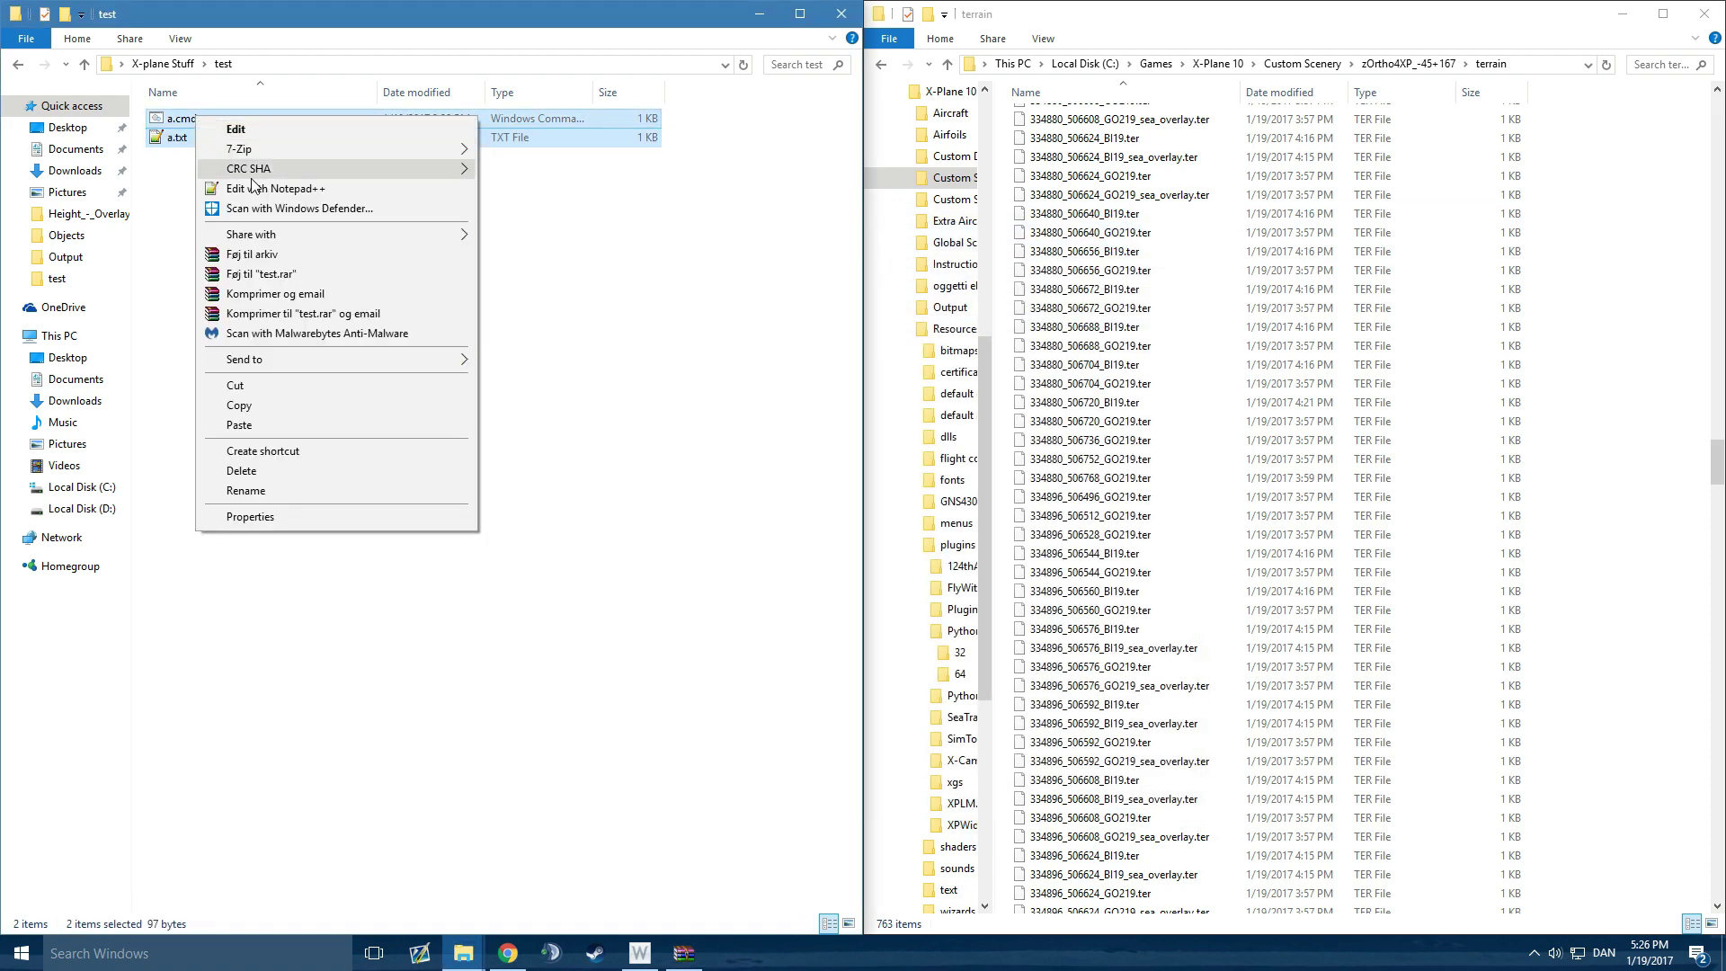
click(288, 408)
right_click(1660, 339)
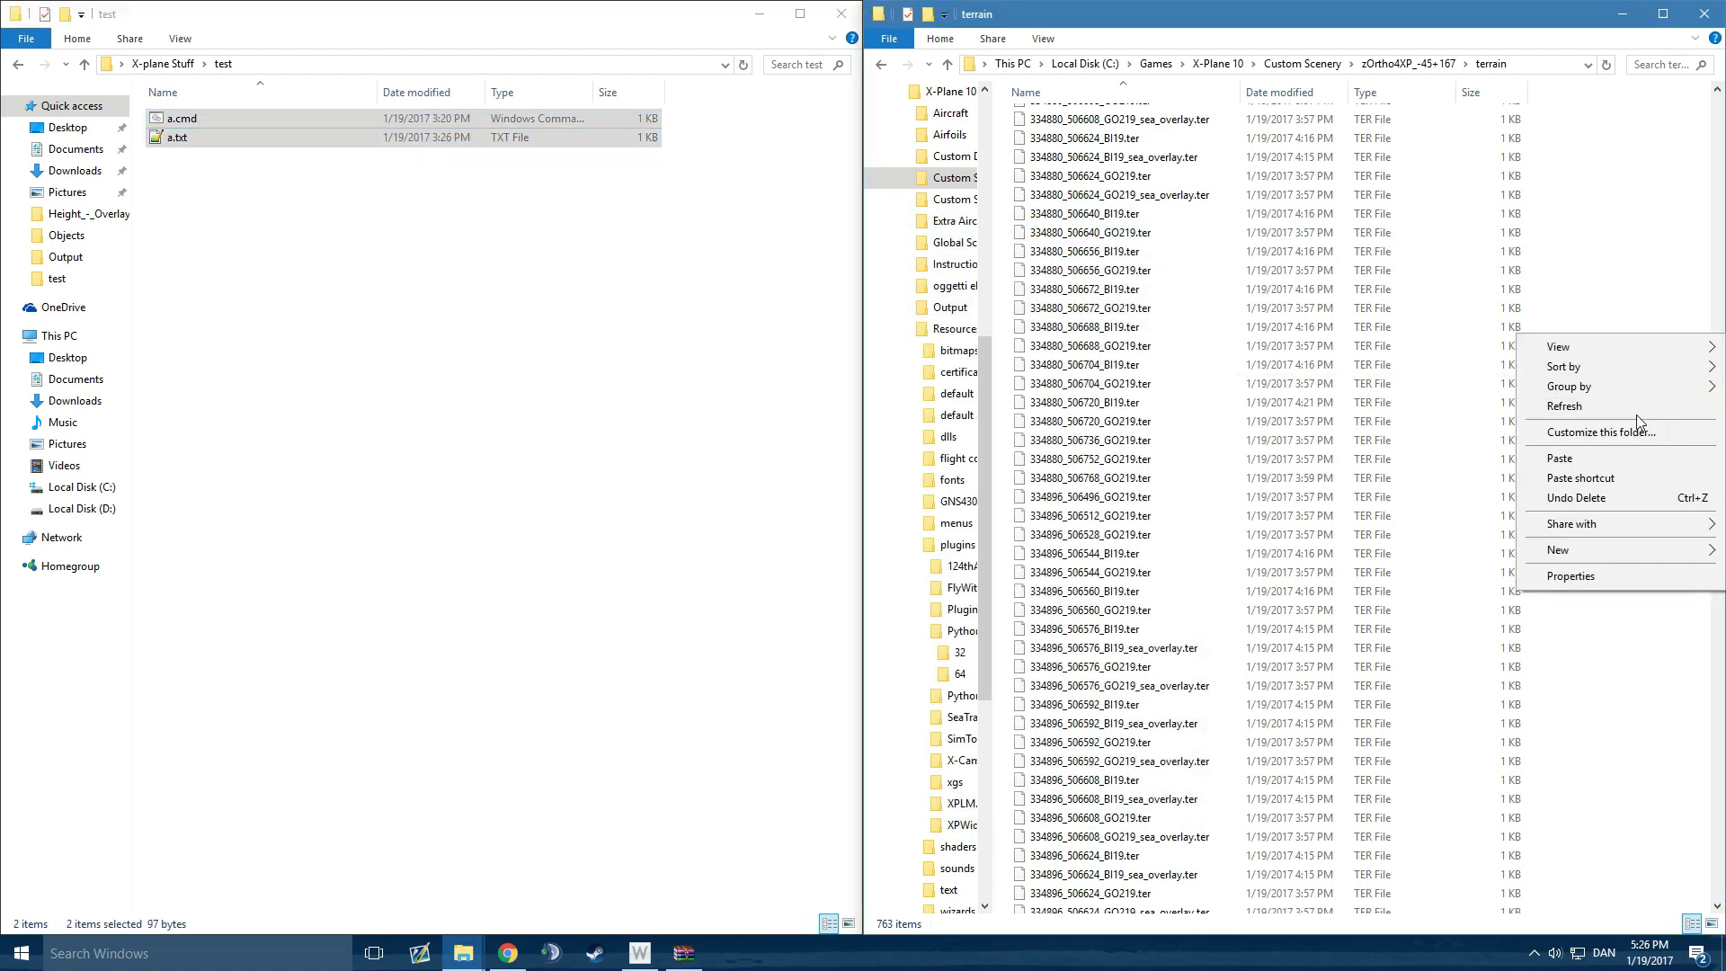
click(1594, 464)
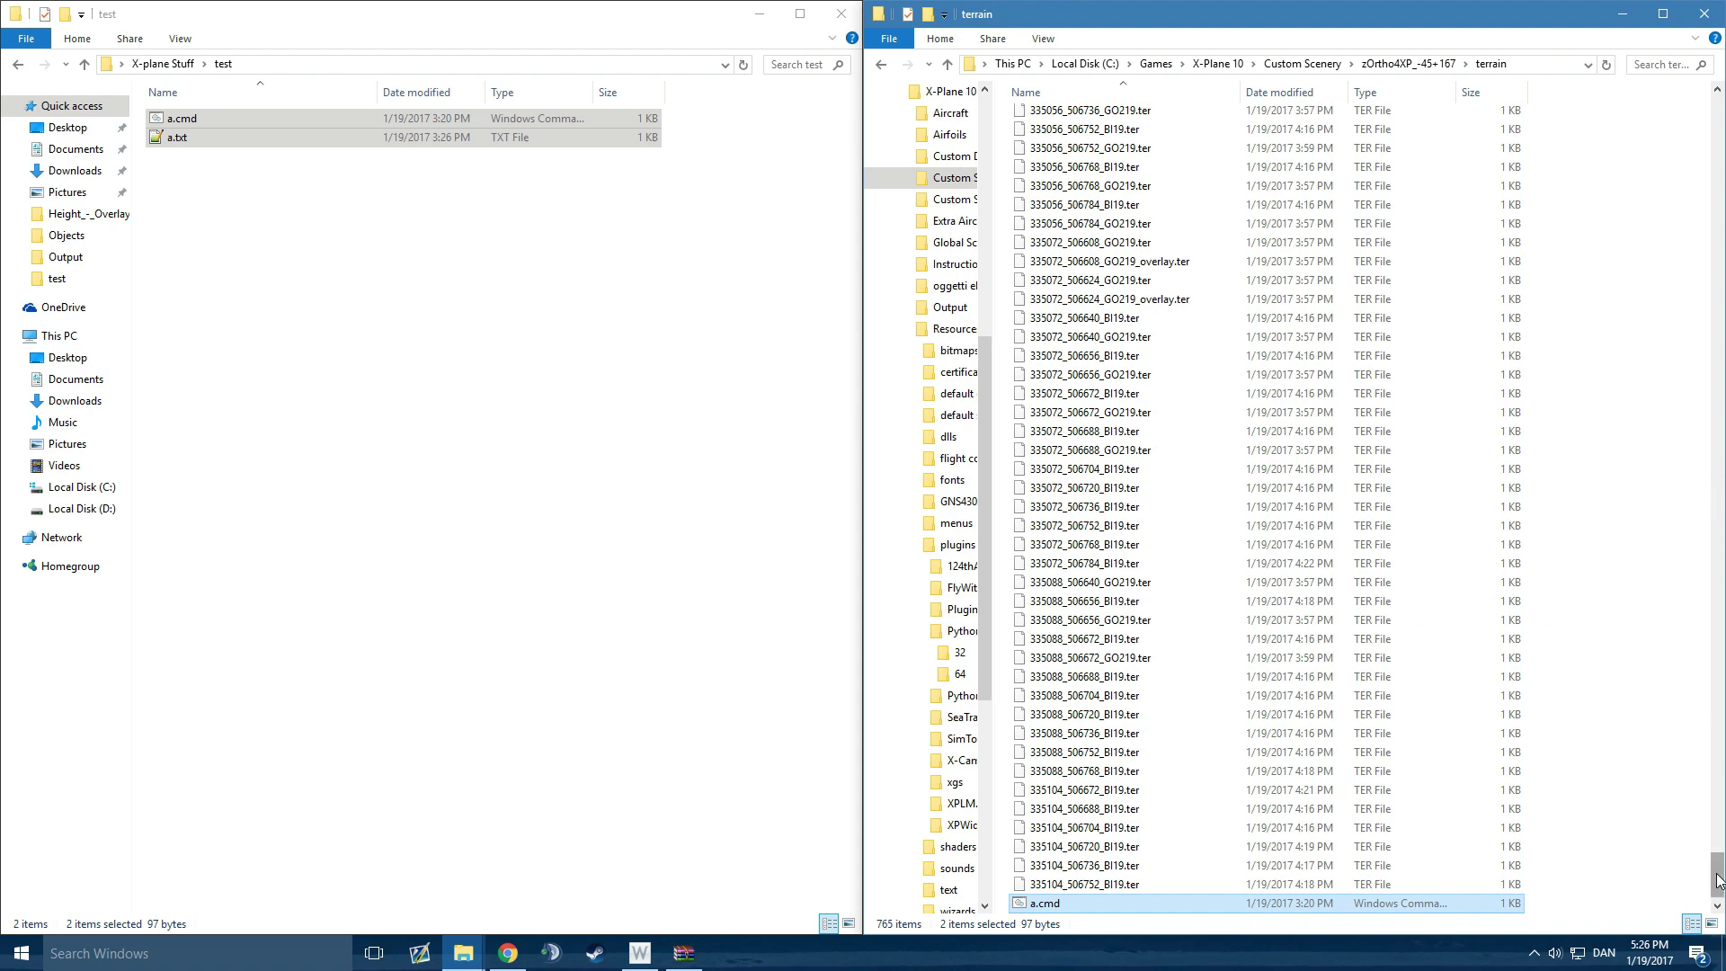
Run a.cmd in the terrain folder to append the DECAL_LIB line to all .ter files.
click(1608, 832)
scroll(1609, 833, down, 1)
double_click(1077, 884)
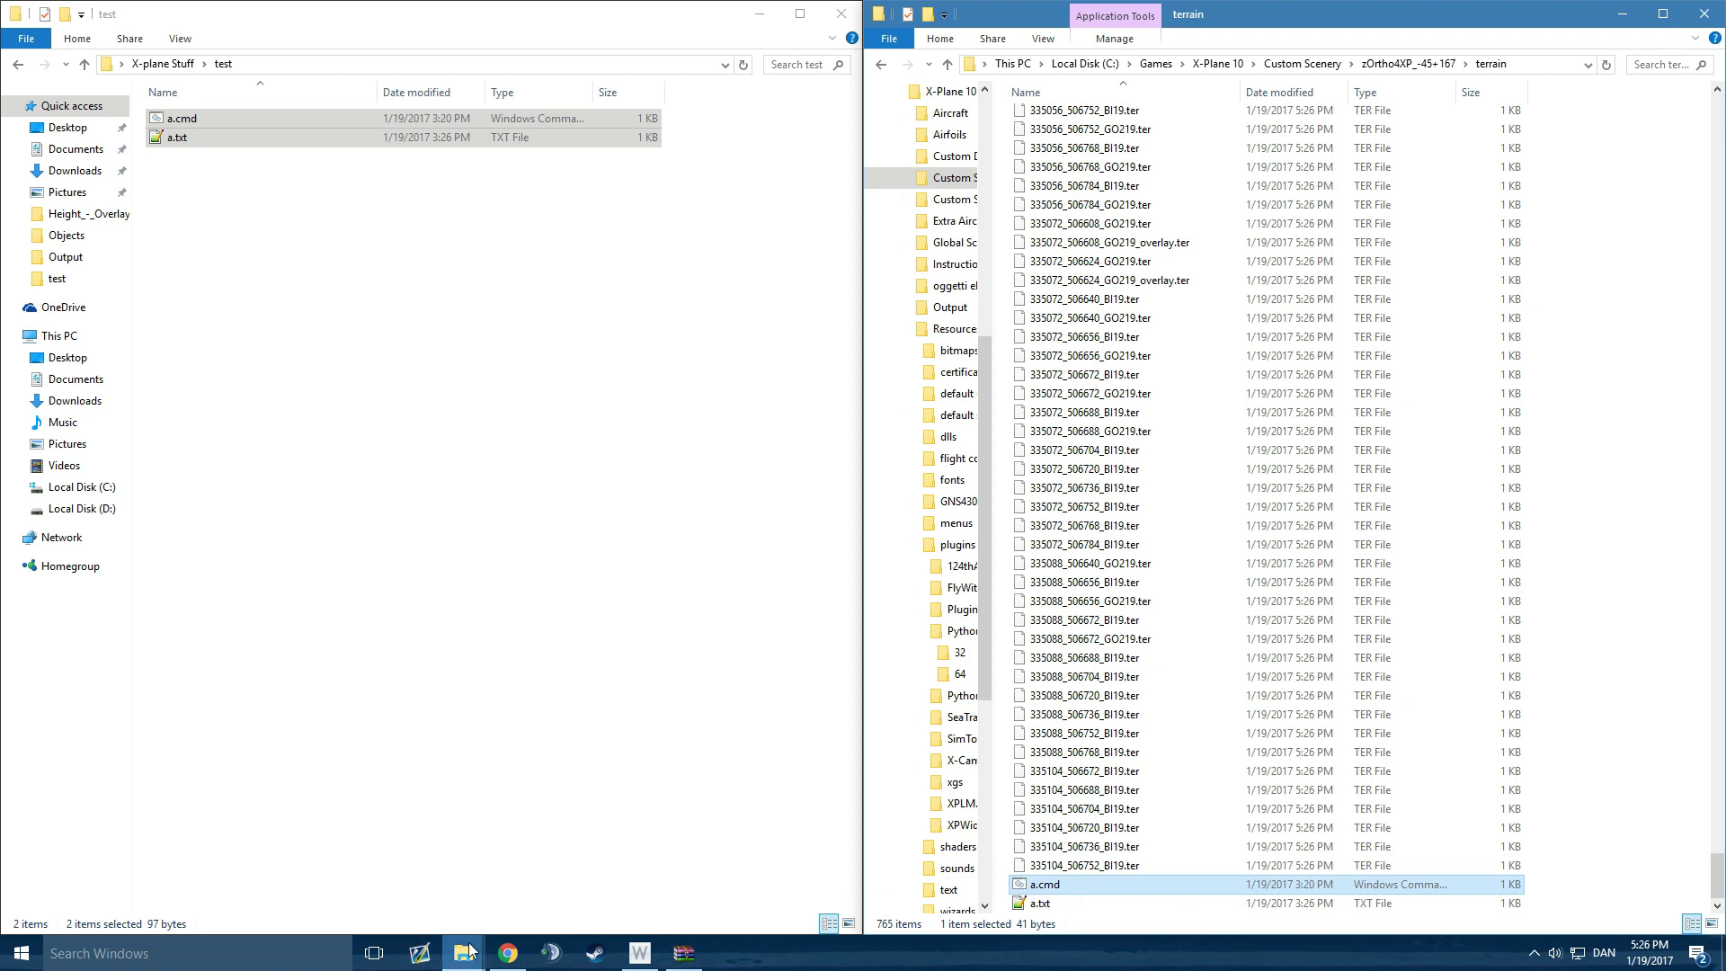
mouse_move(470, 950)
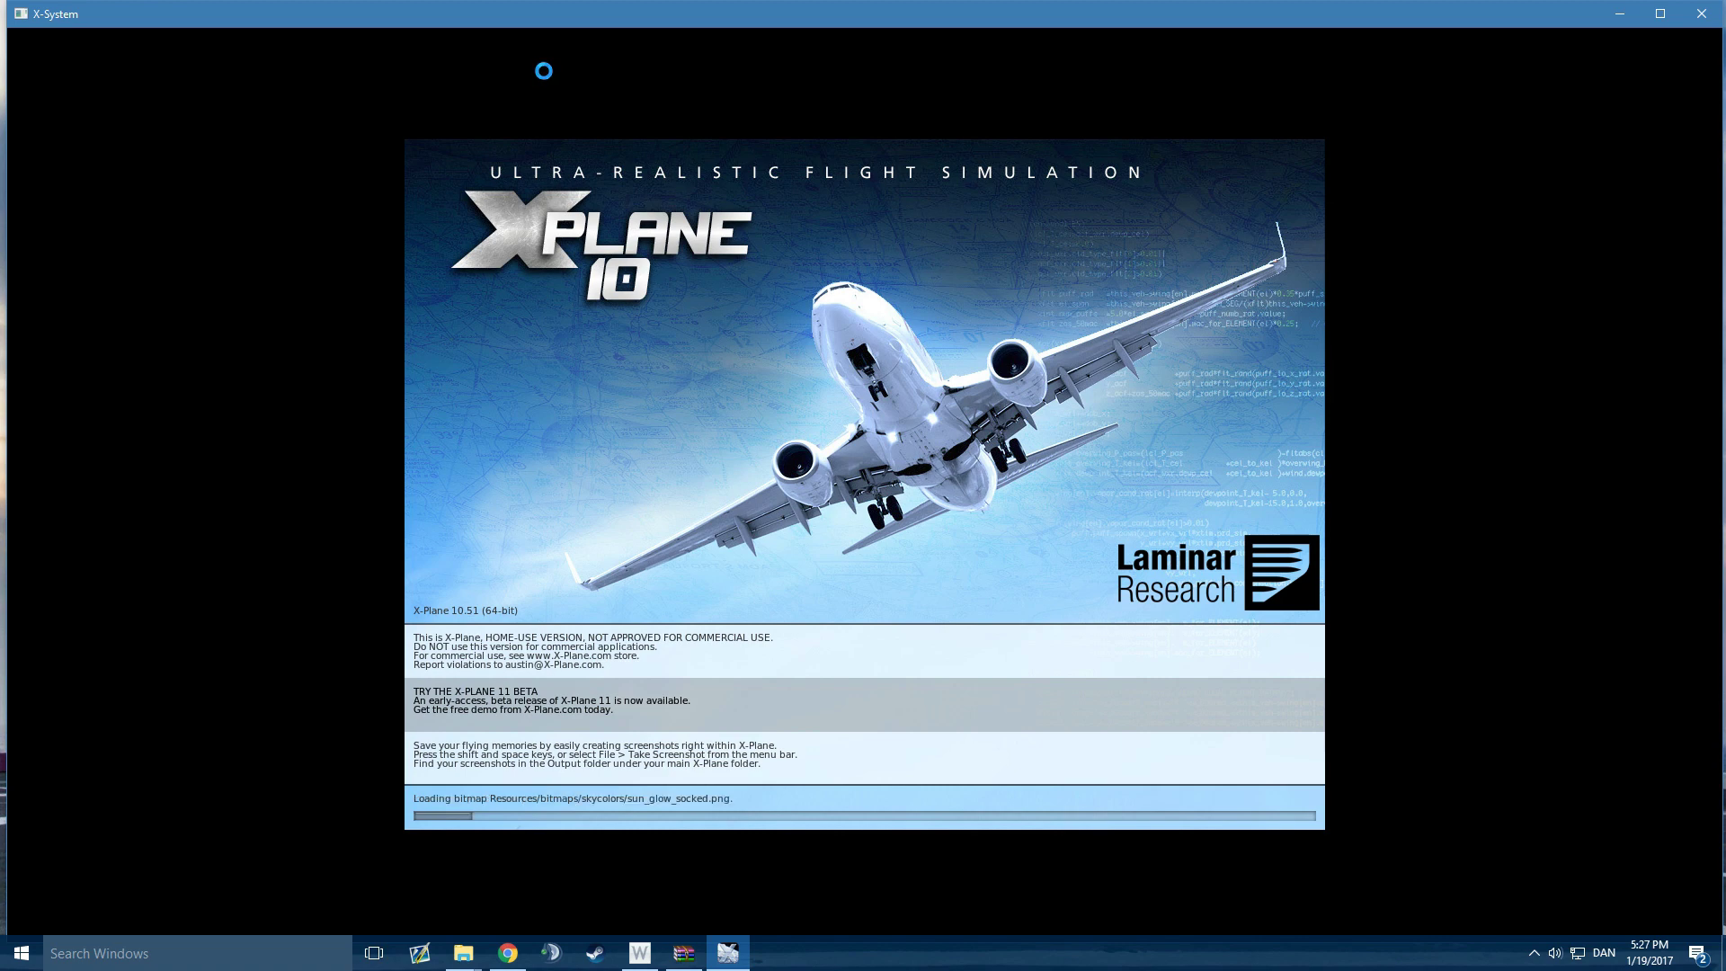
Bring the terrain folder's File Explorer window to the front, cancelling an accidental file drag.
click(463, 953)
click(358, 879)
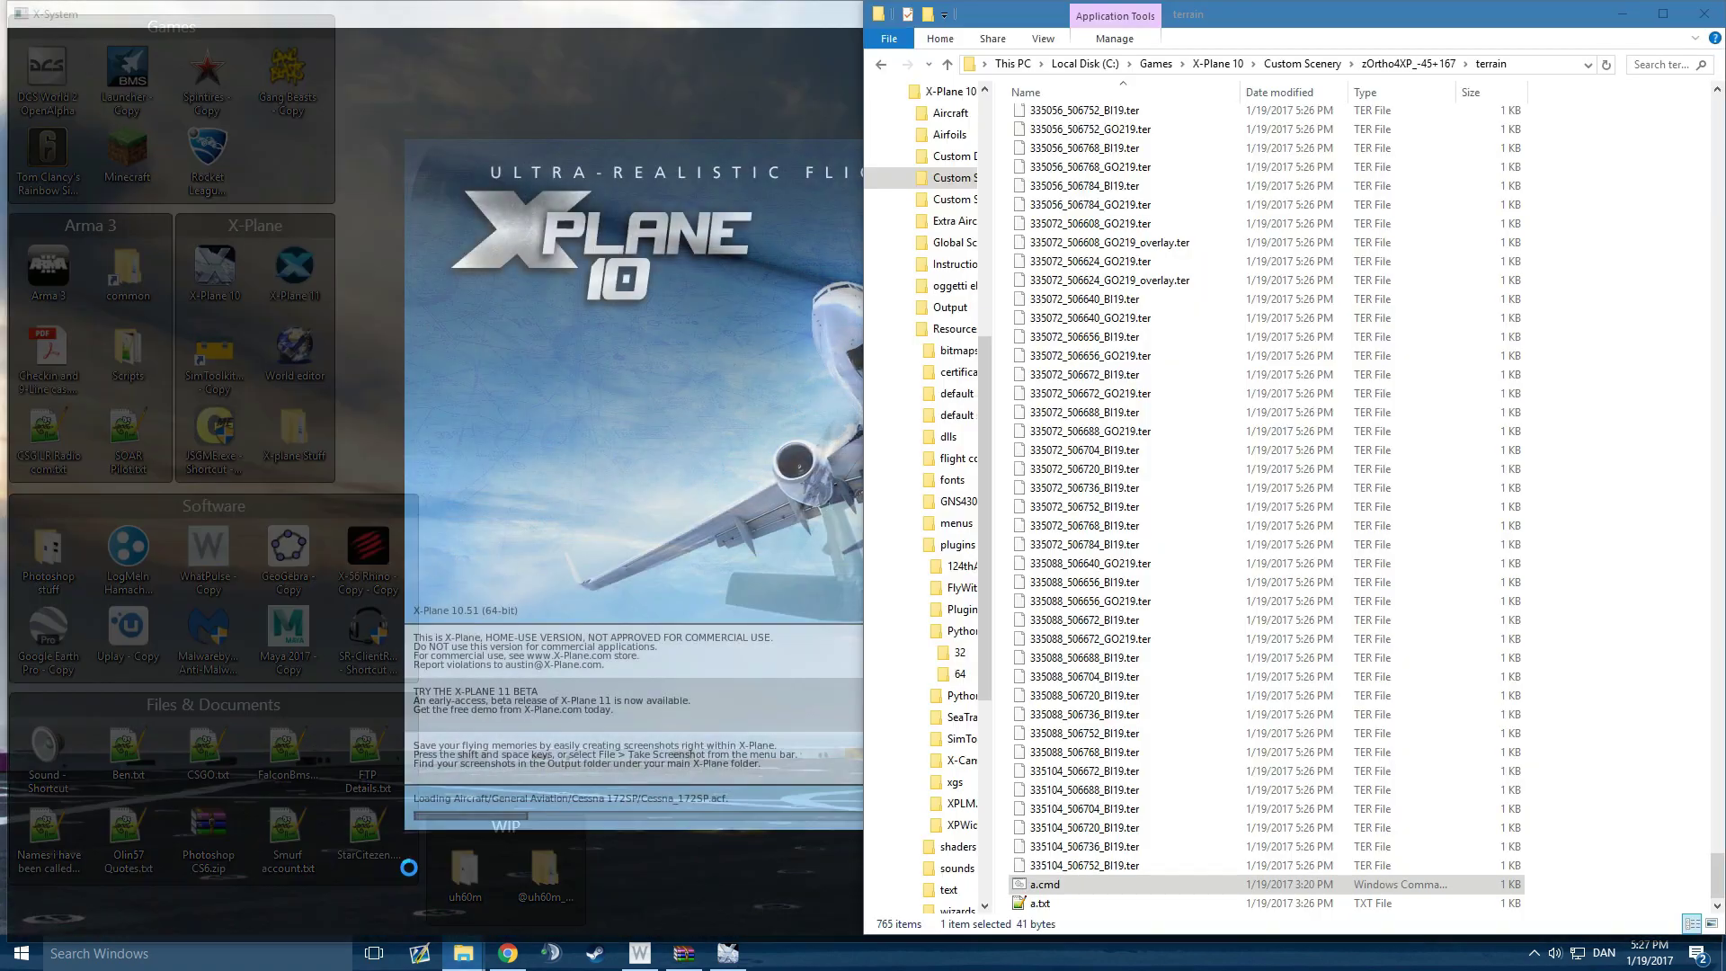
drag(1087, 487, 1325, 495)
key(Escape)
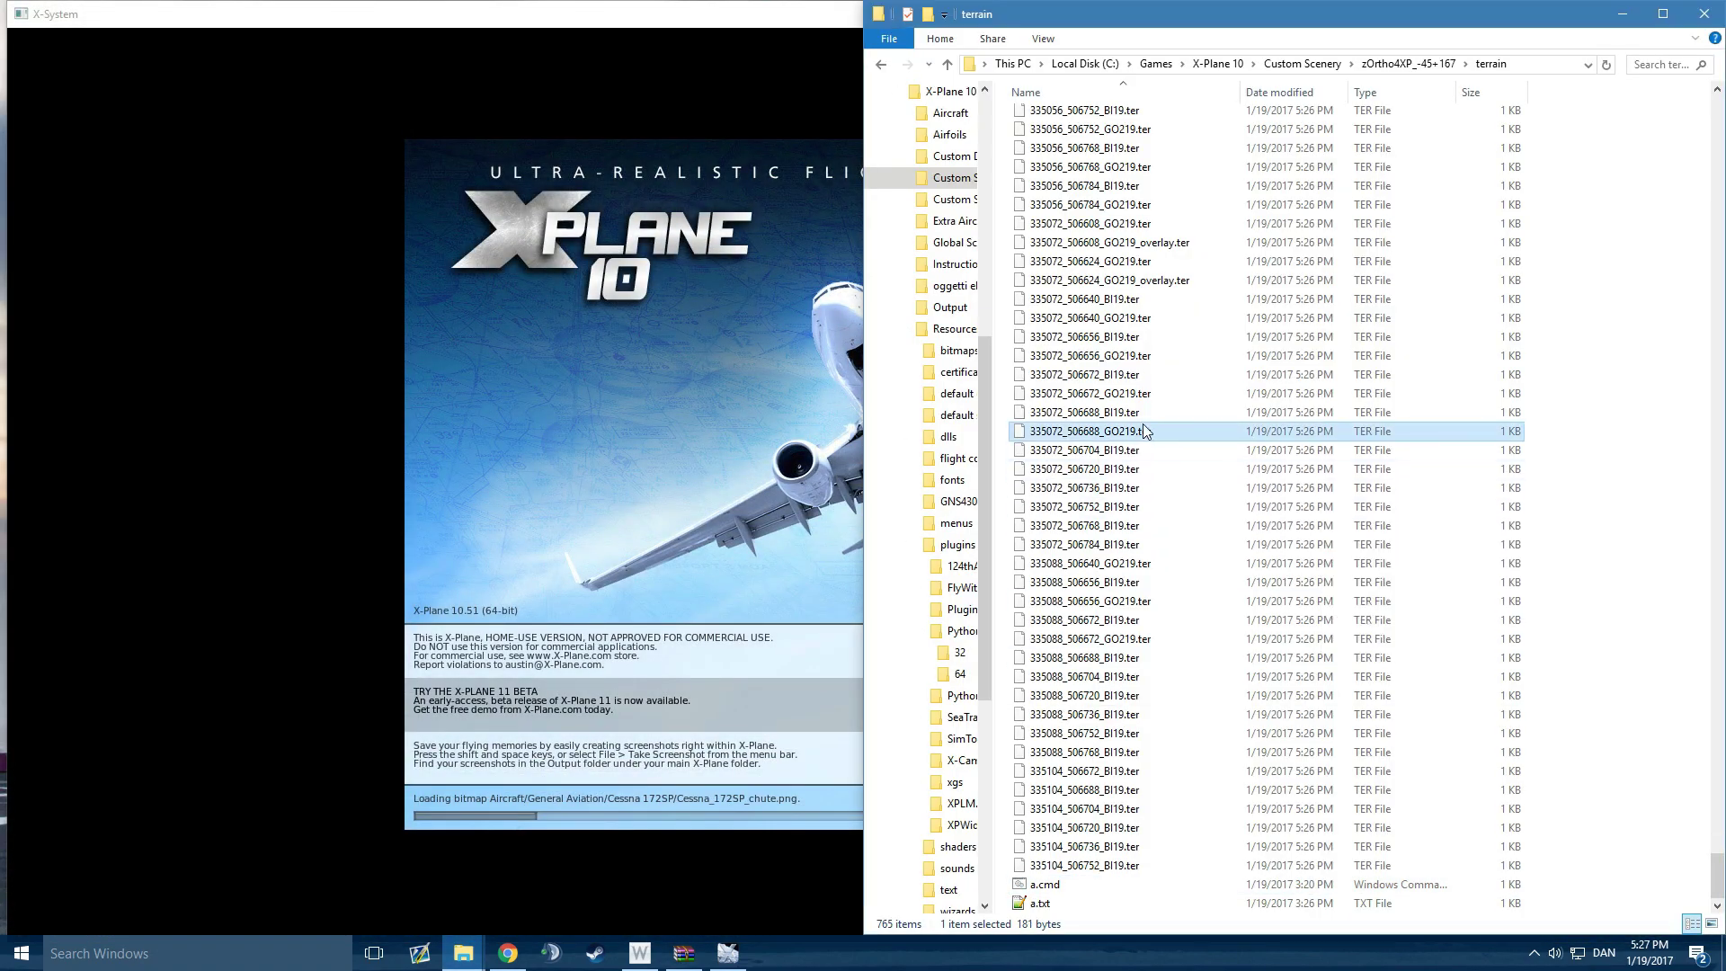
Open 335072_506688_GO219.ter in Notepad++, check its DECAL_LIB line 8, then close it and a.txt.
right_click(1148, 432)
click(1205, 497)
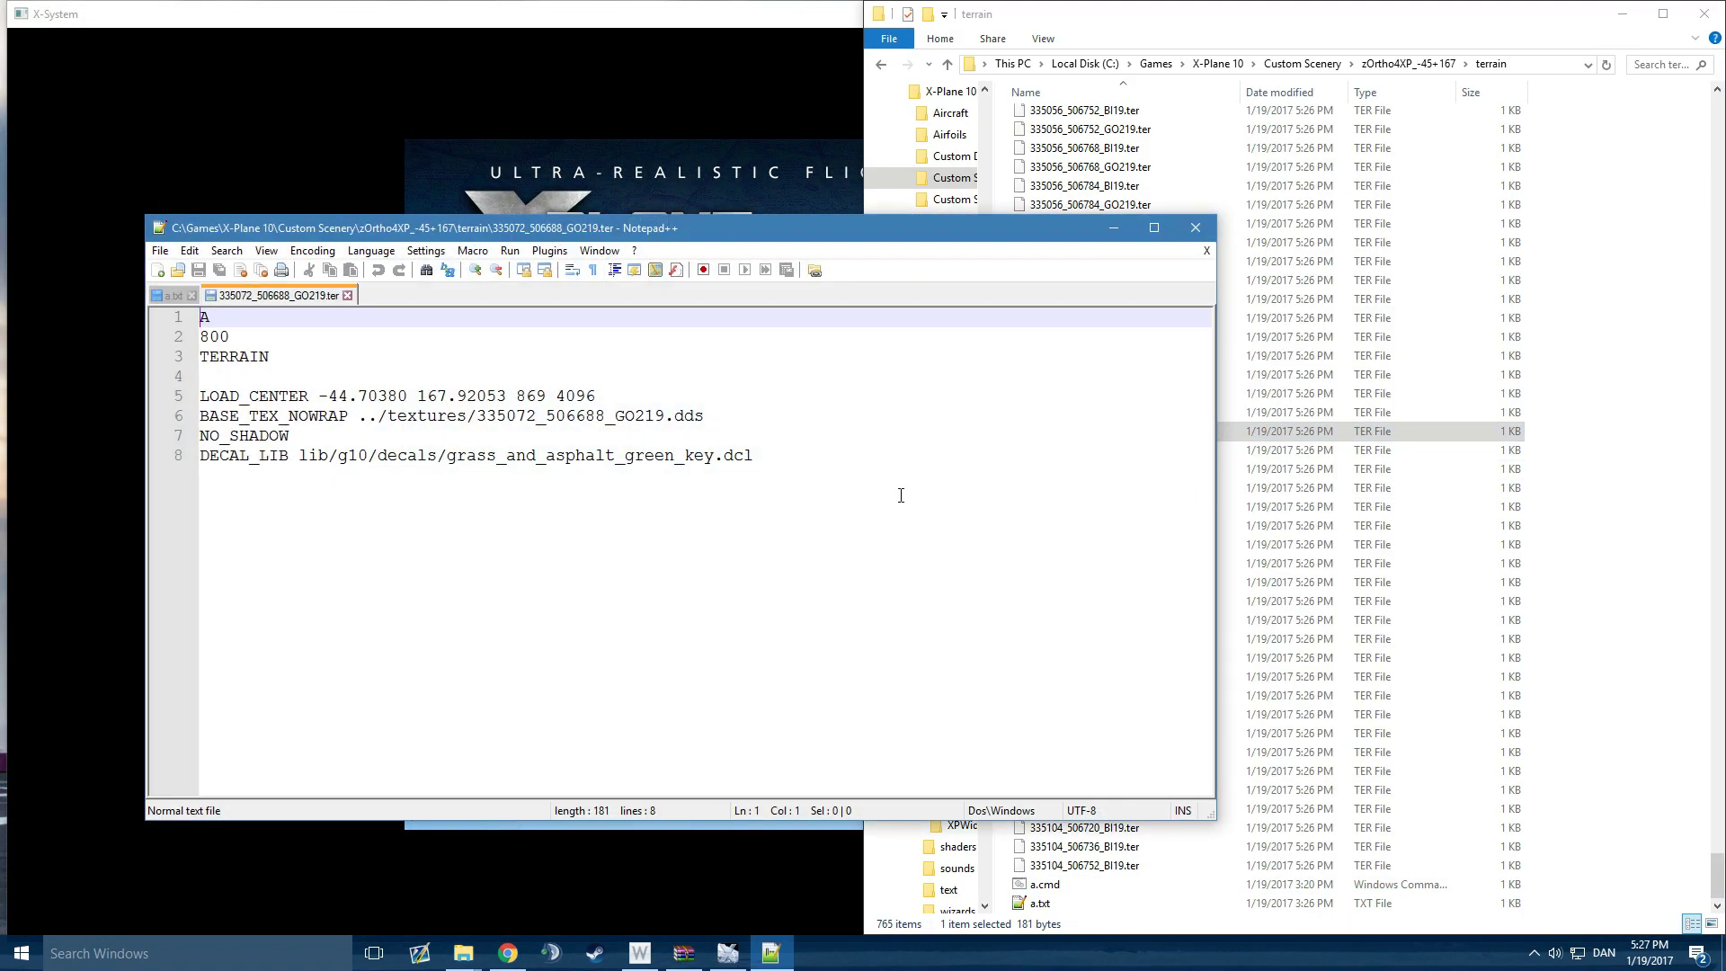
click(277, 474)
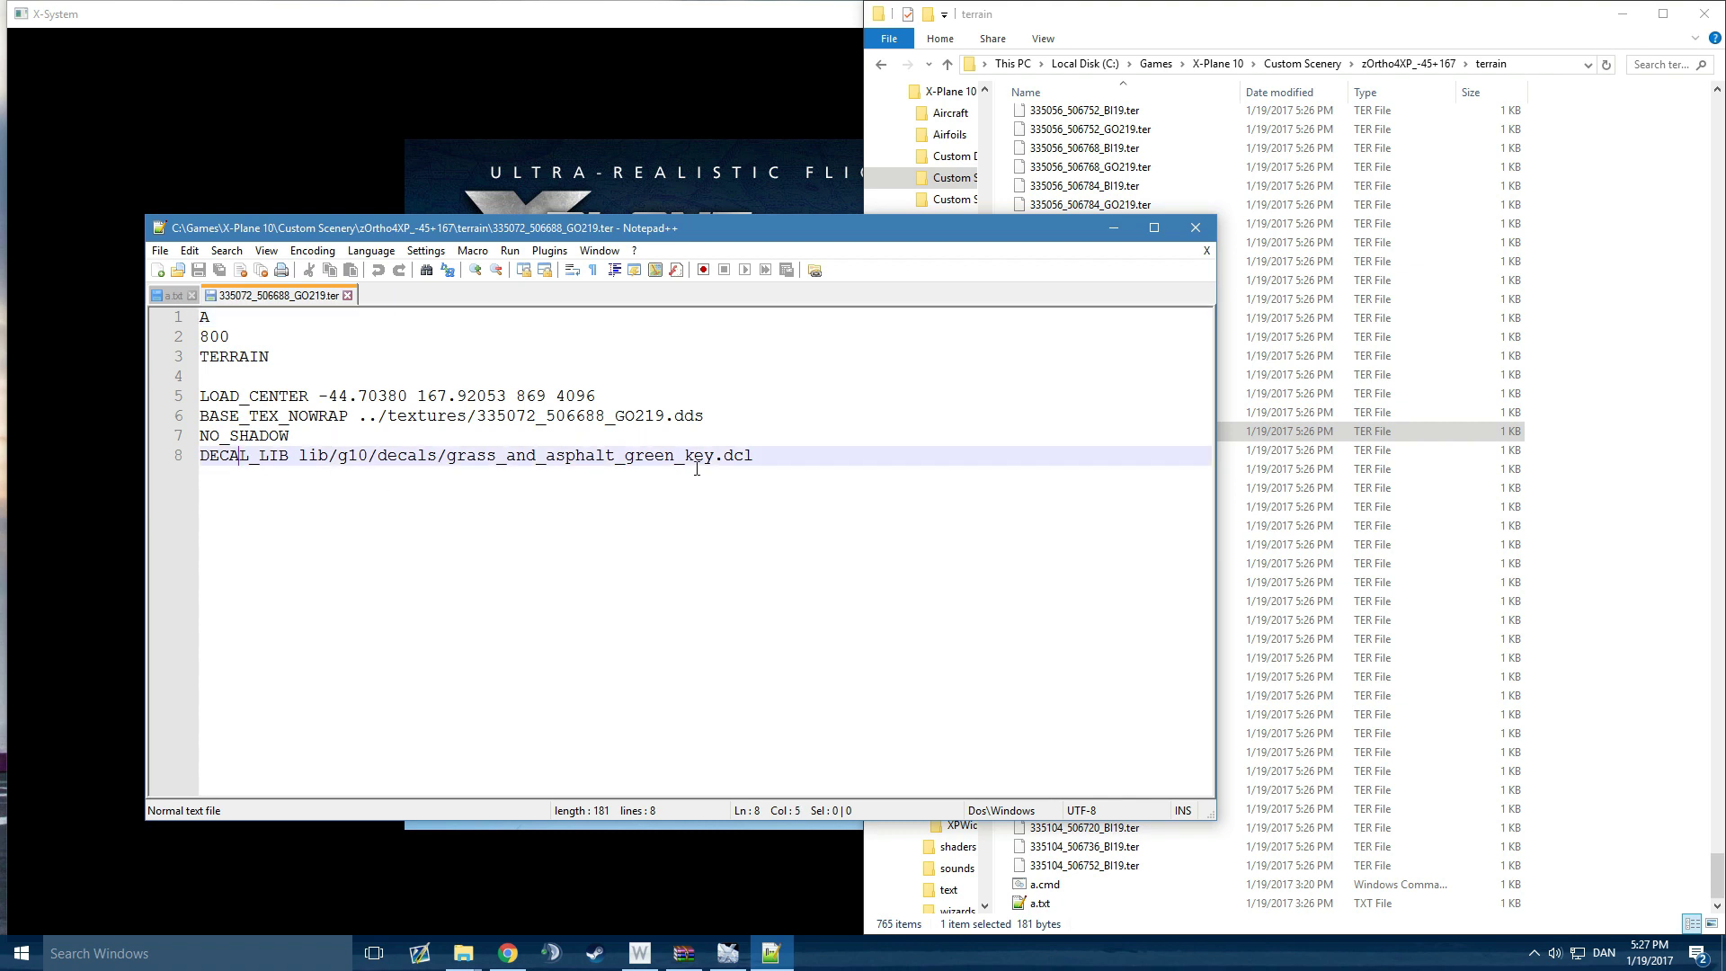
key(End)
click(348, 296)
click(191, 296)
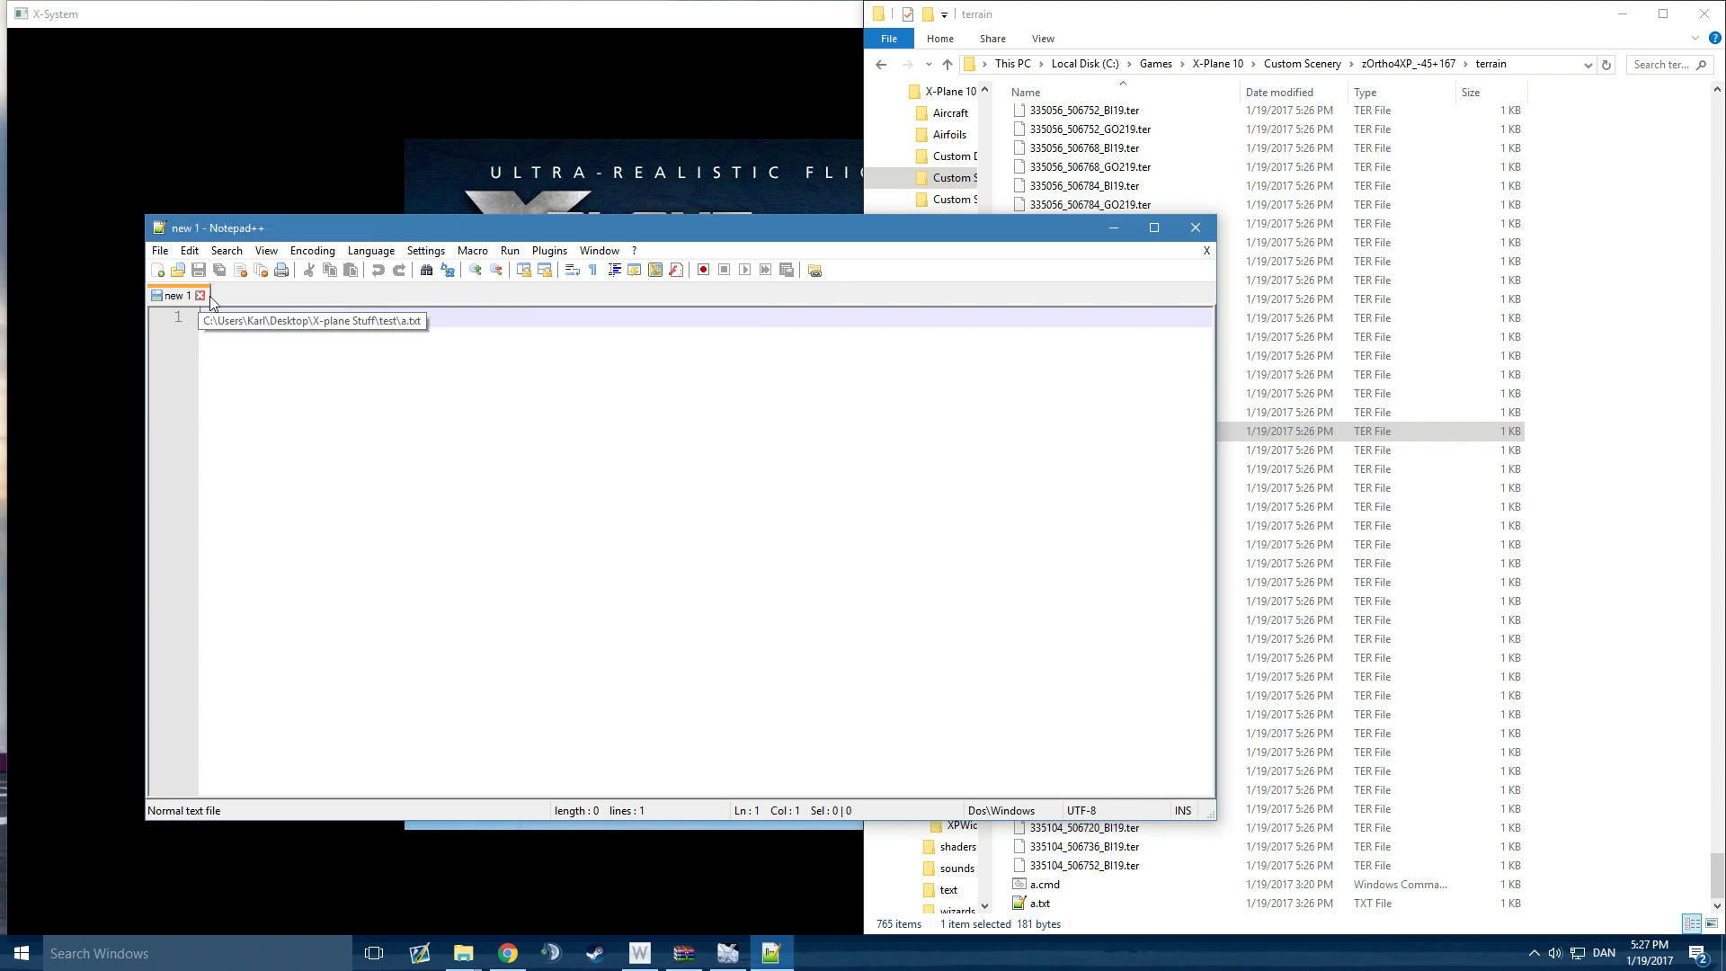
Close Notepad++ and switch back to X-Plane 10.
click(1195, 228)
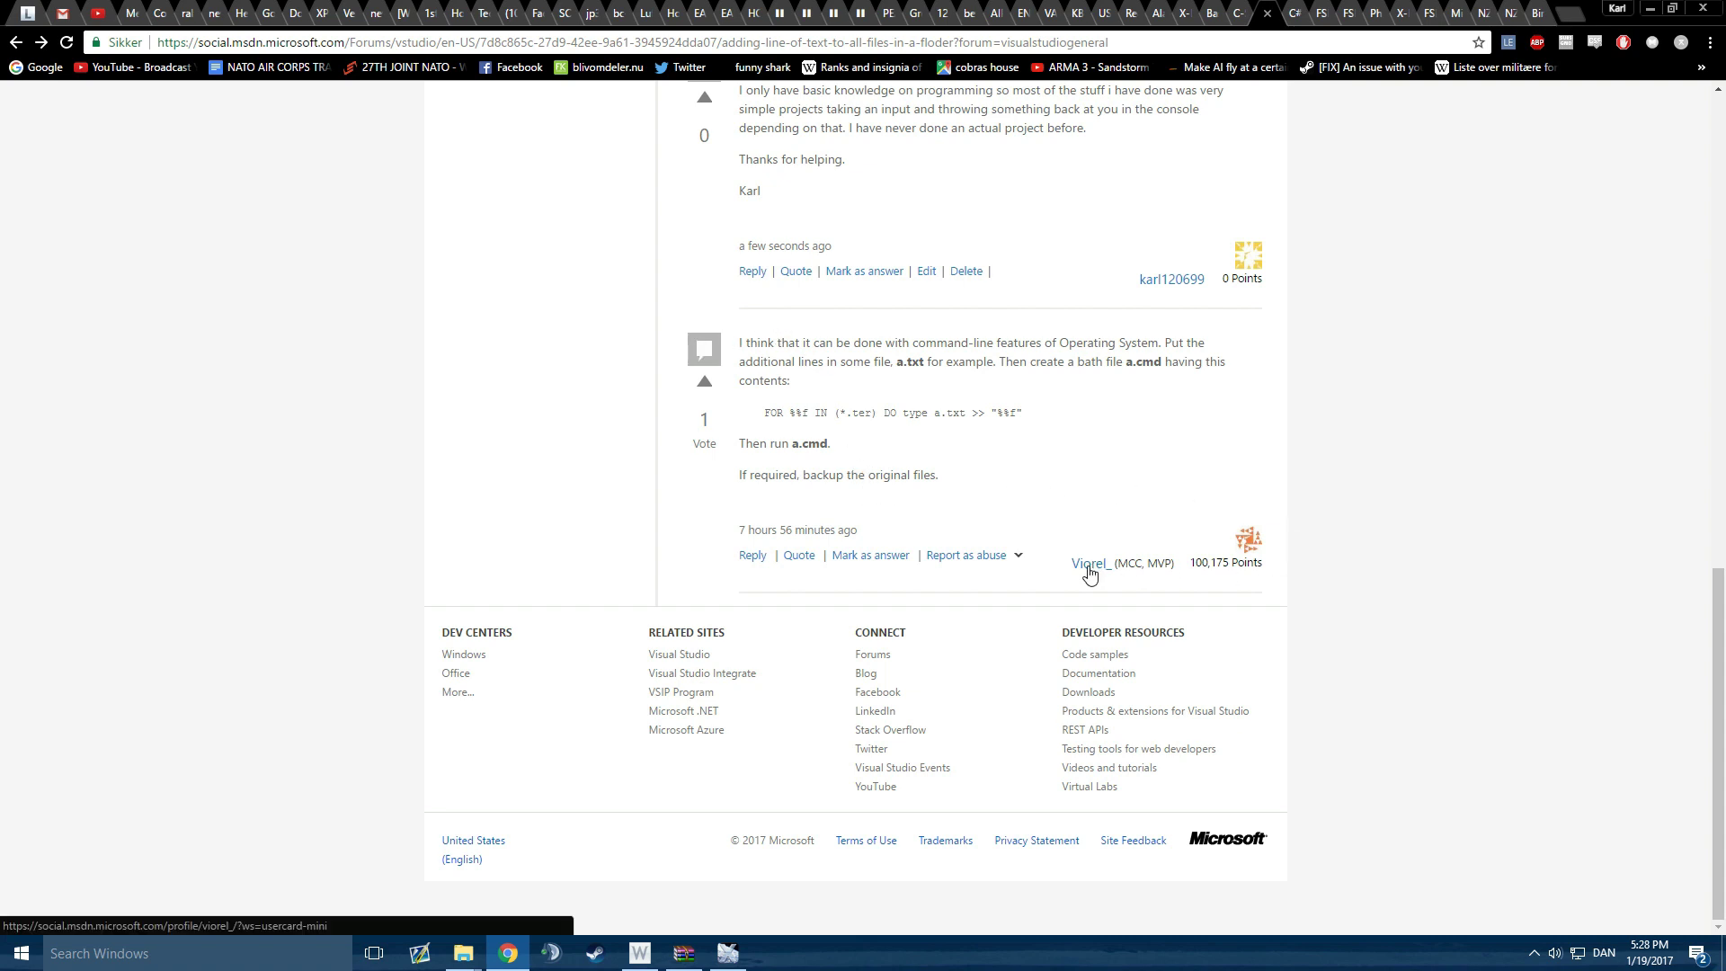
mouse_move(1088, 571)
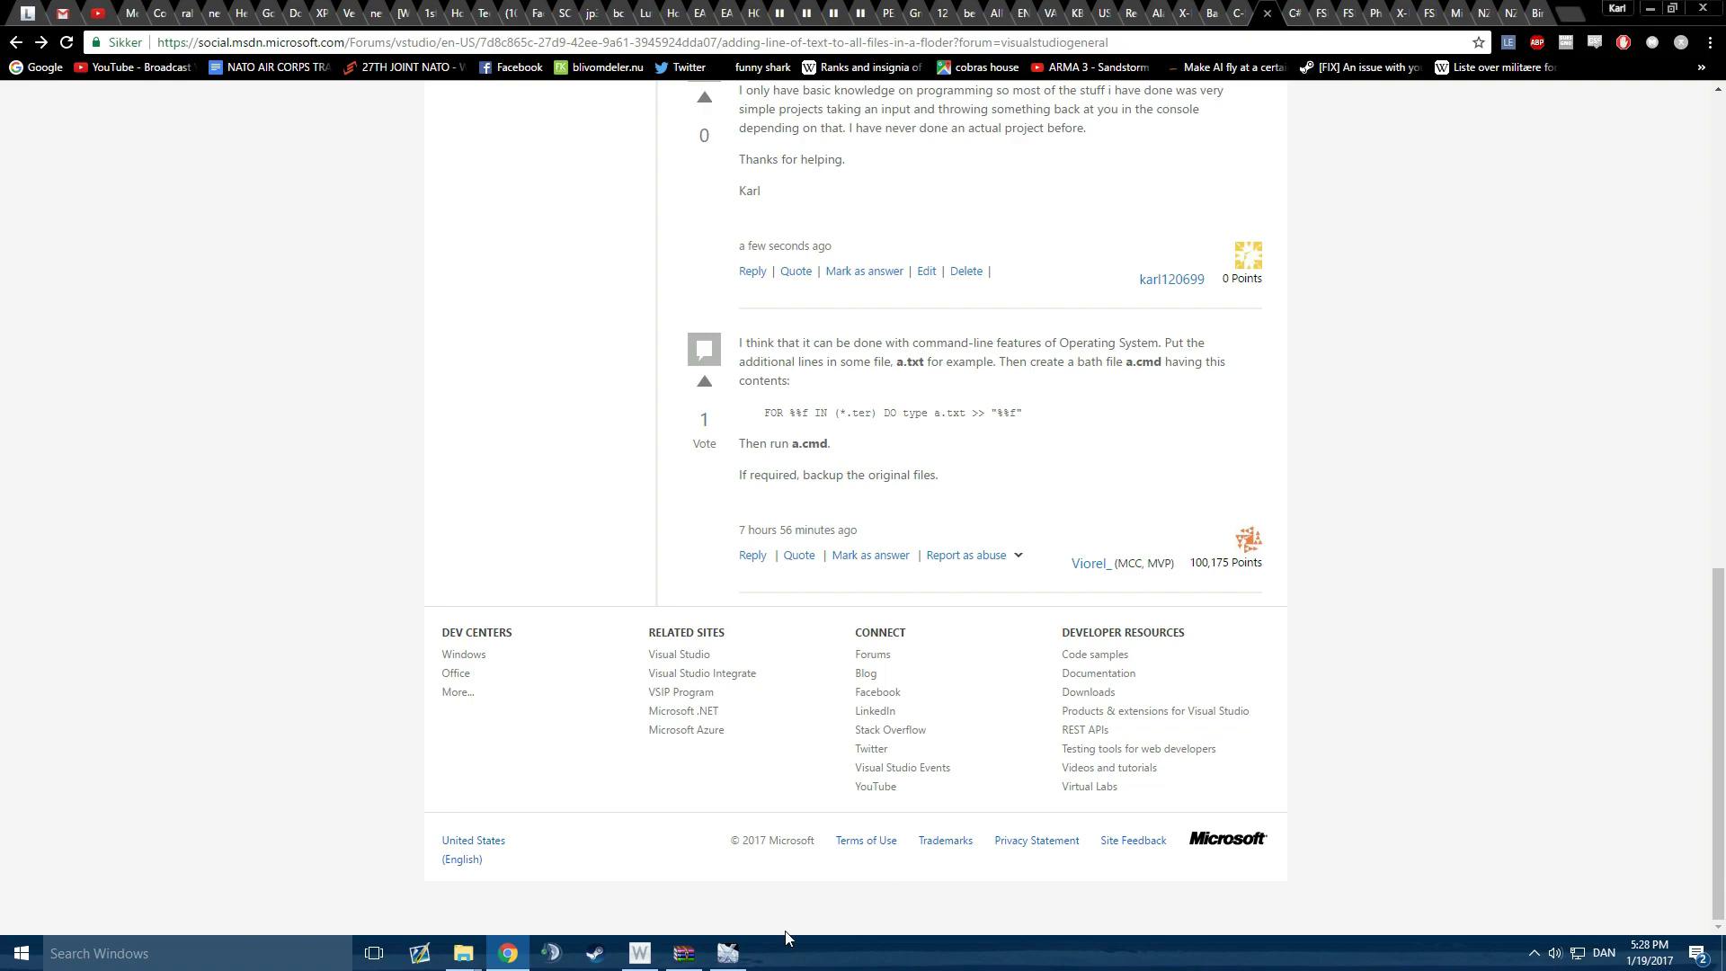
click(725, 958)
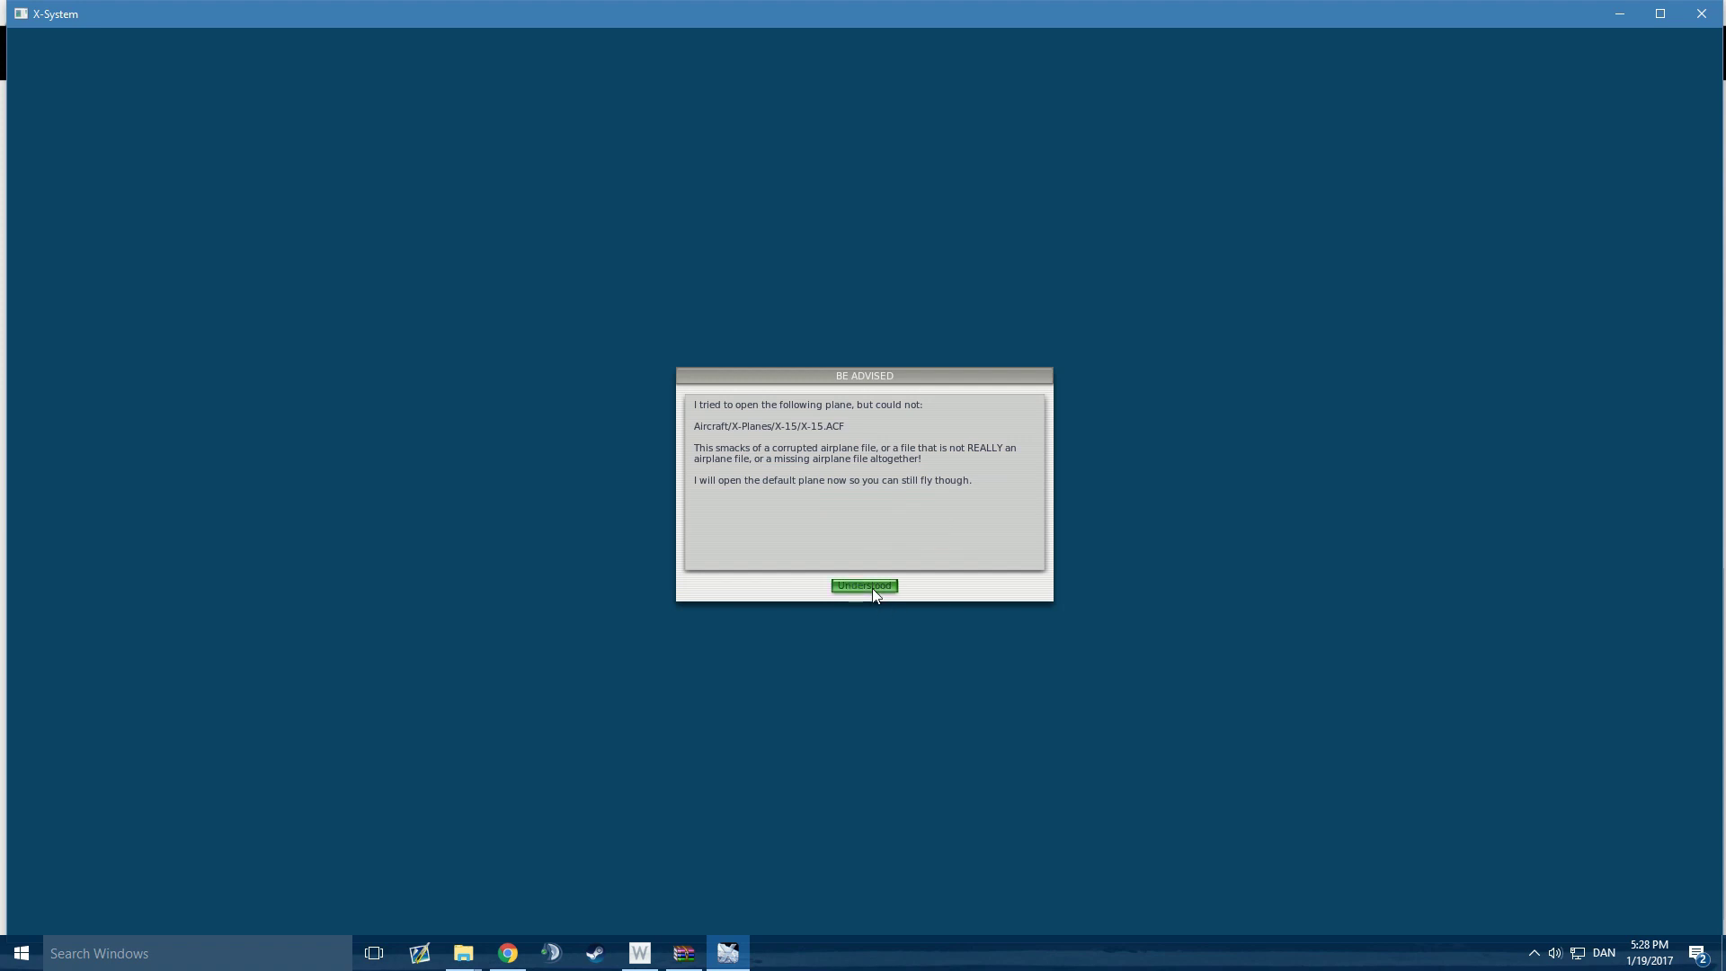
Acknowledge the BE ADVISED warning about the missing X-15 aircraft file.
click(872, 588)
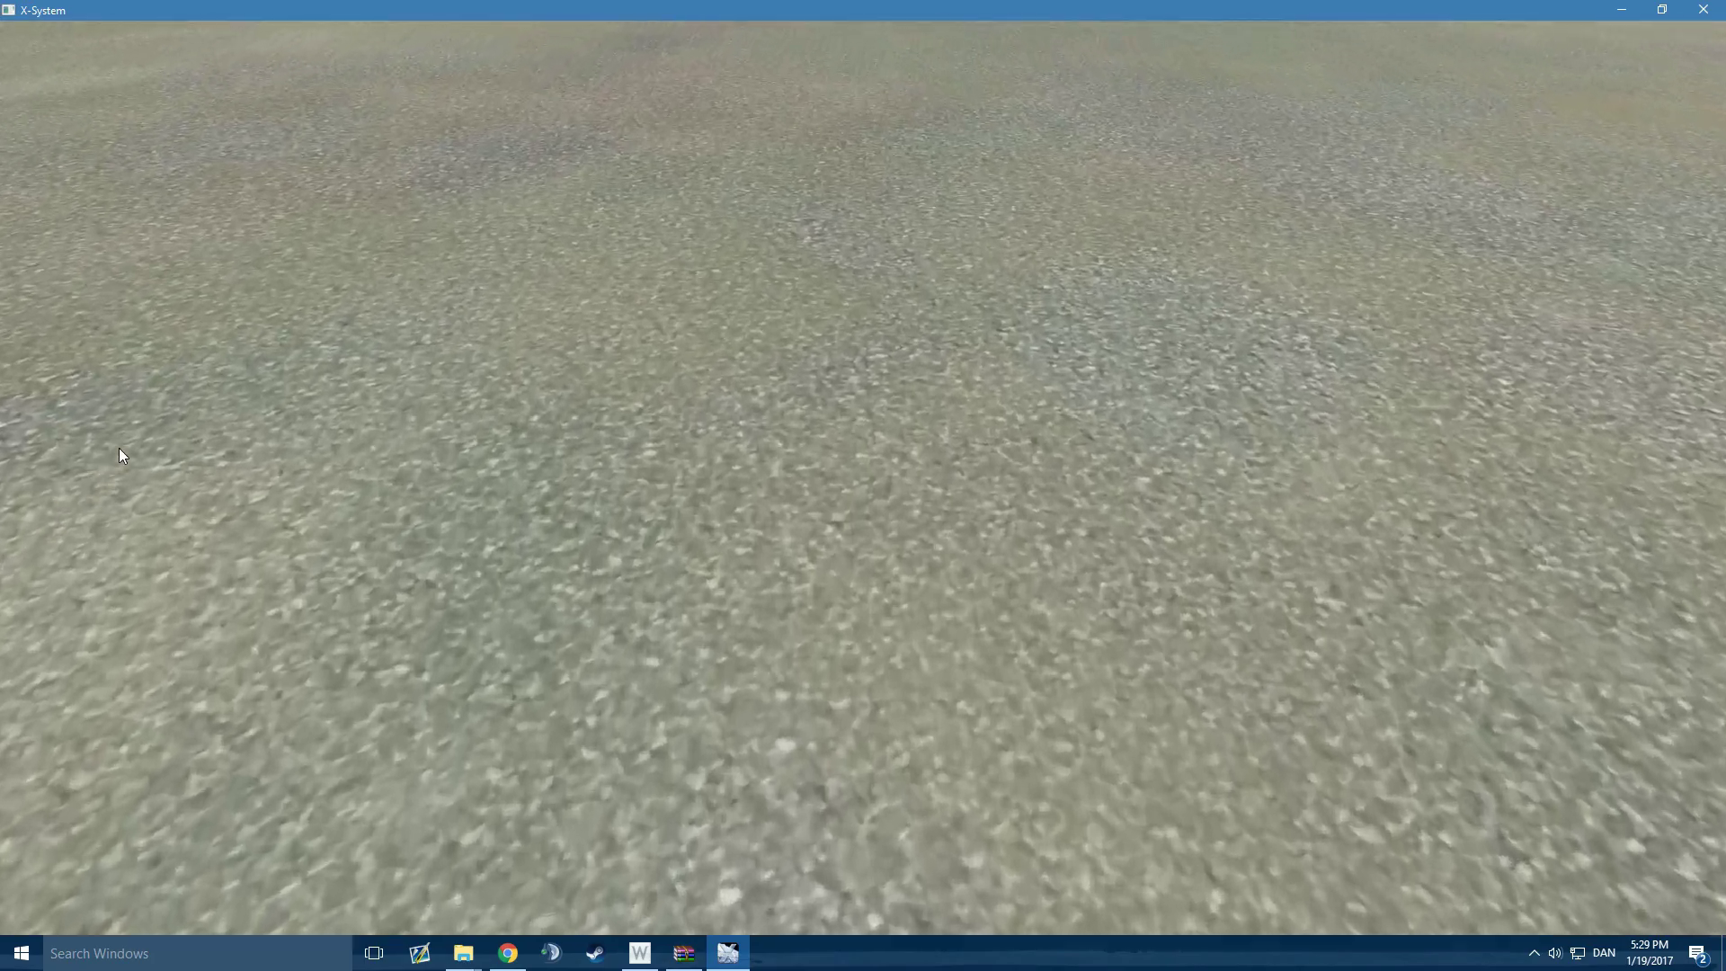
Tilt and zoom the view over the lake, airstrip and valley to inspect the grainy decal texture.
drag(119, 456, 109, 337)
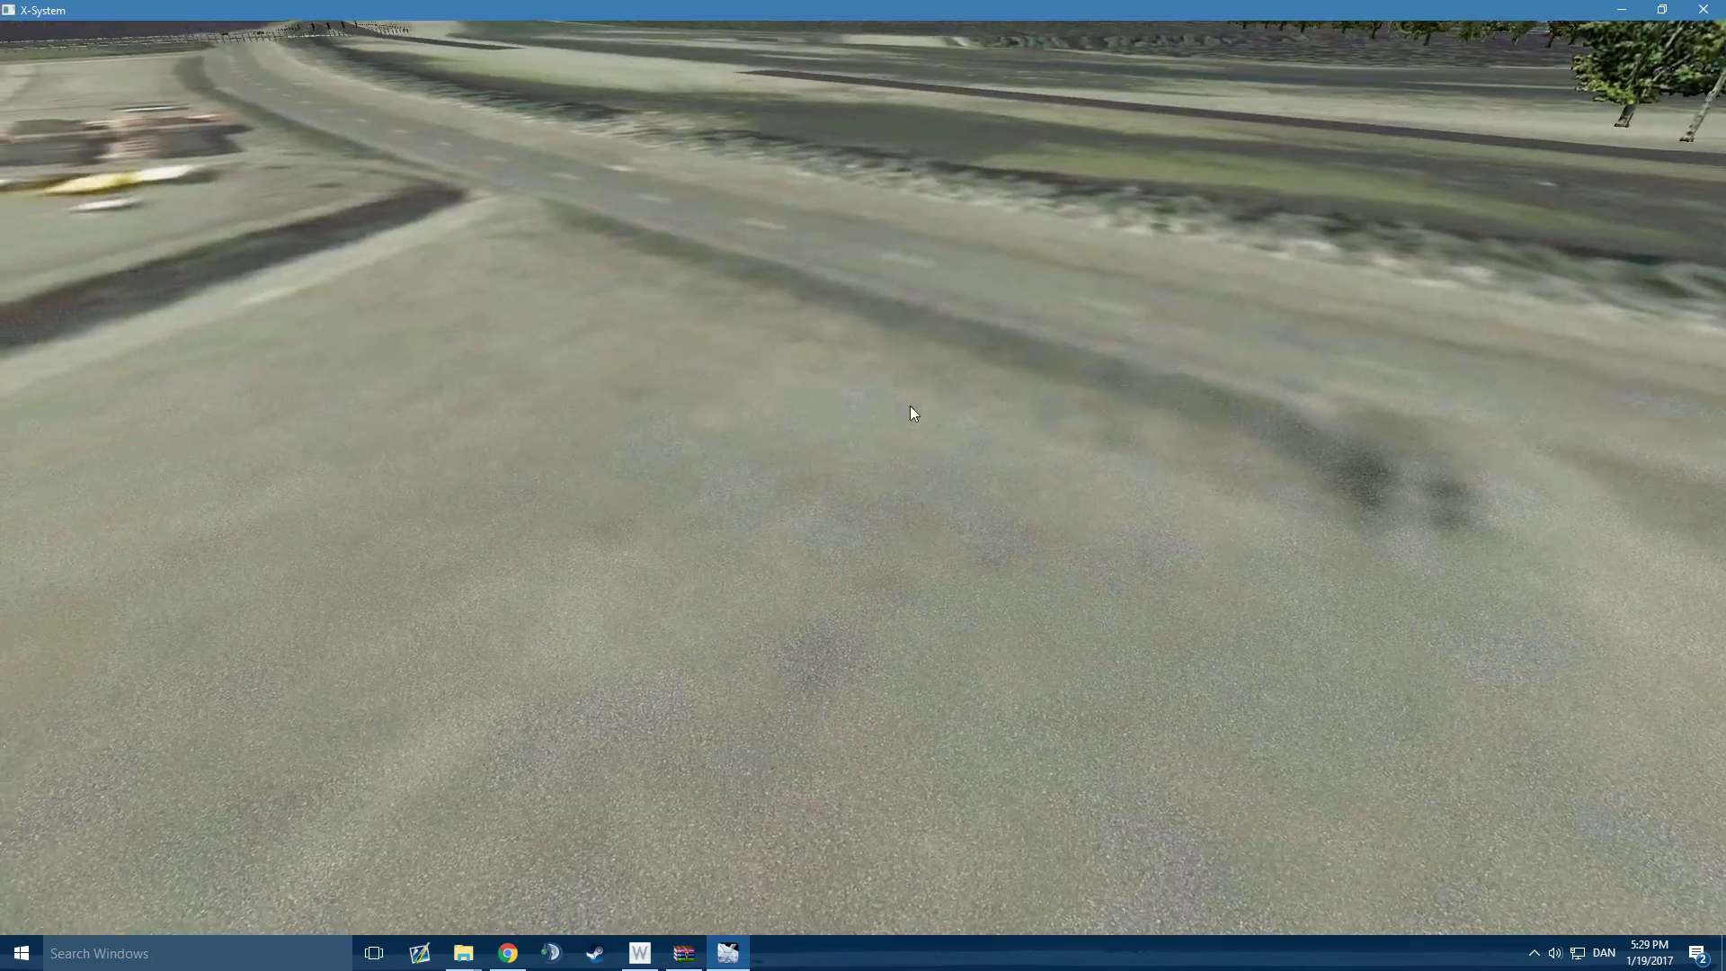
drag(911, 409, 499, 491)
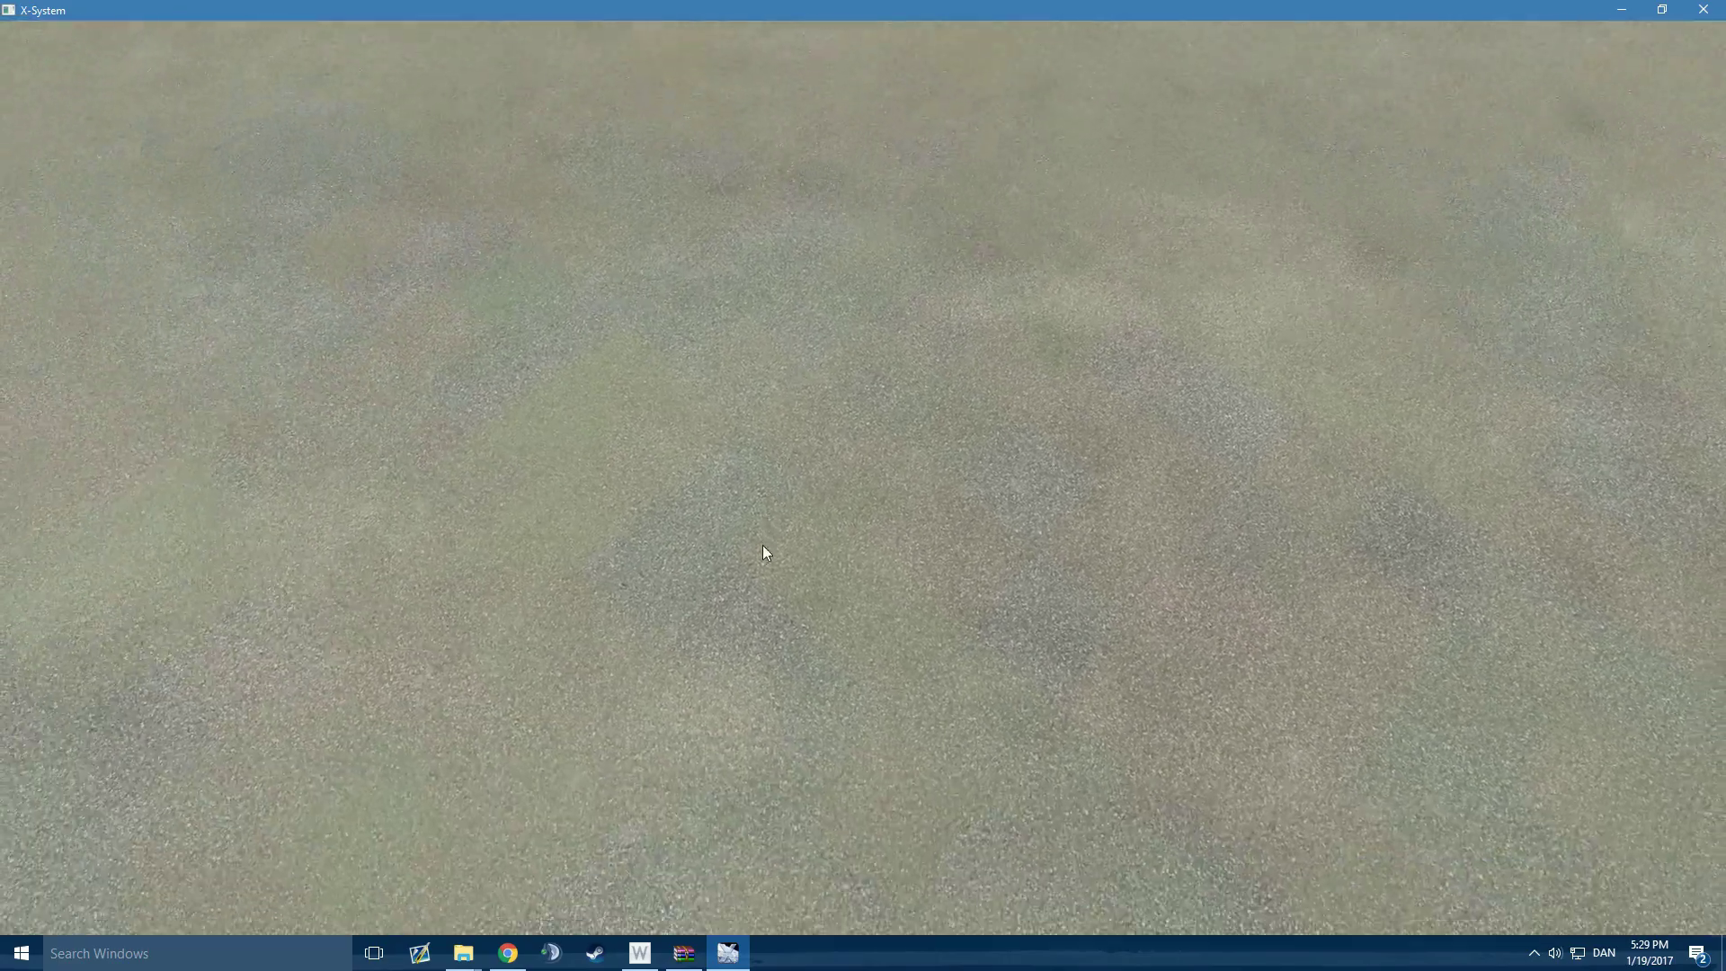
drag(762, 547, 1091, 405)
scroll(1091, 404, up, 5)
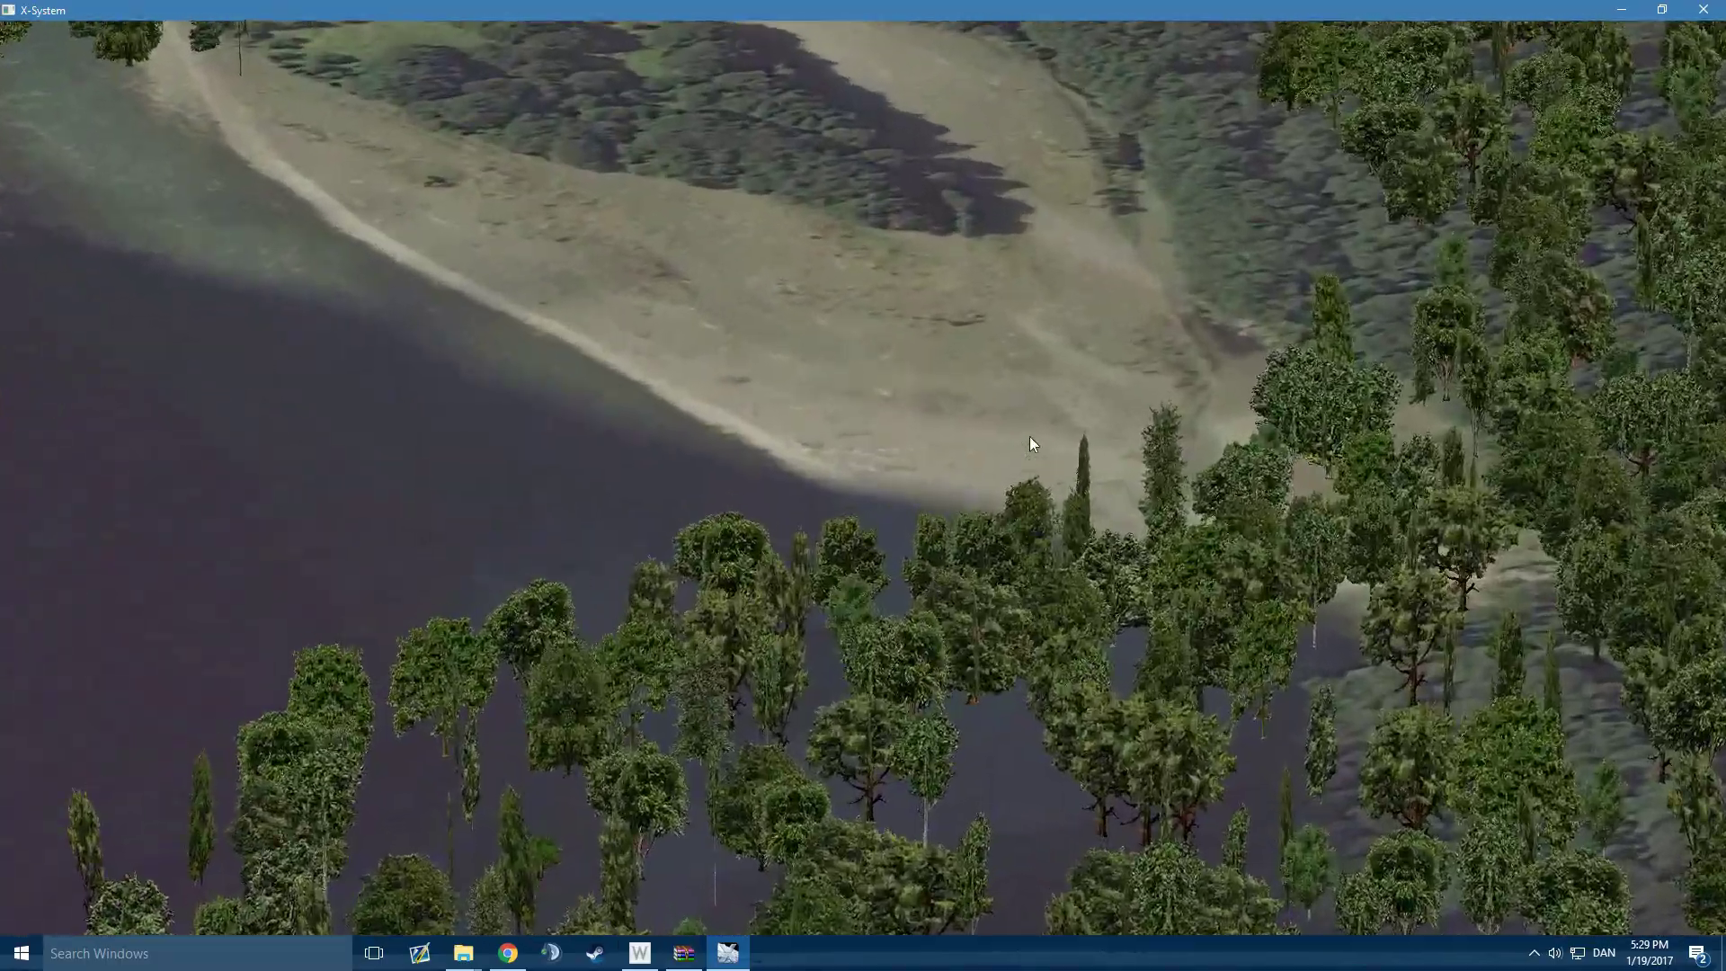
scroll(1020, 510, up, 5)
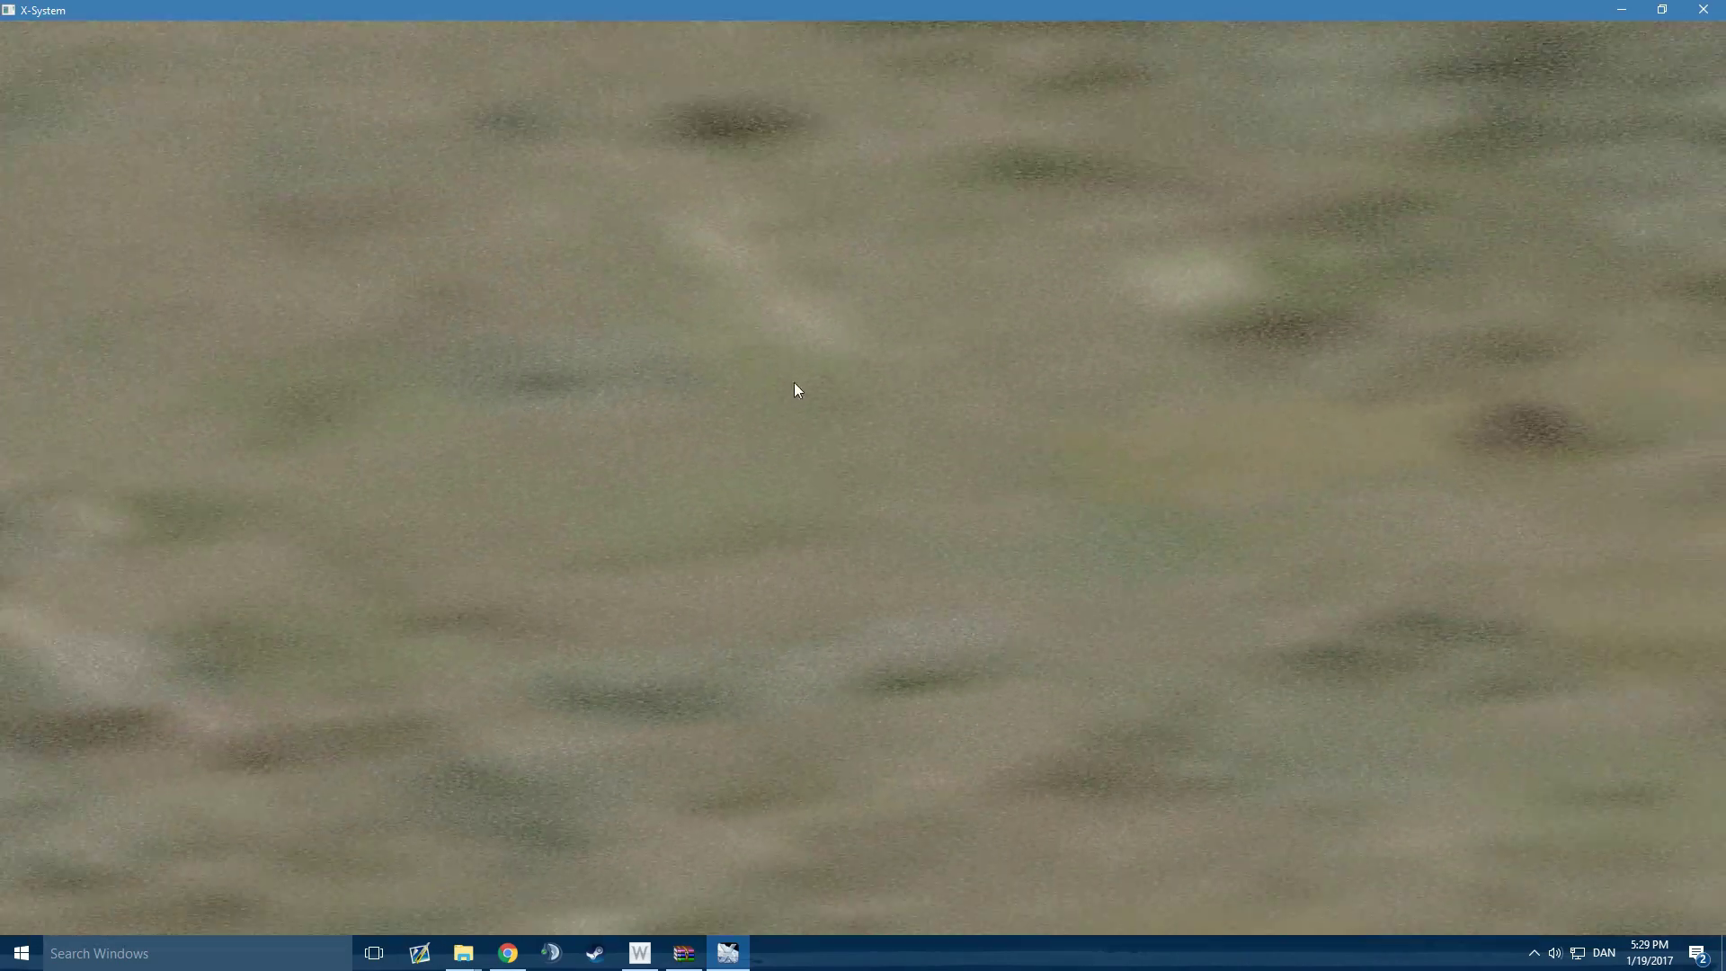
scroll(772, 217, down, 3)
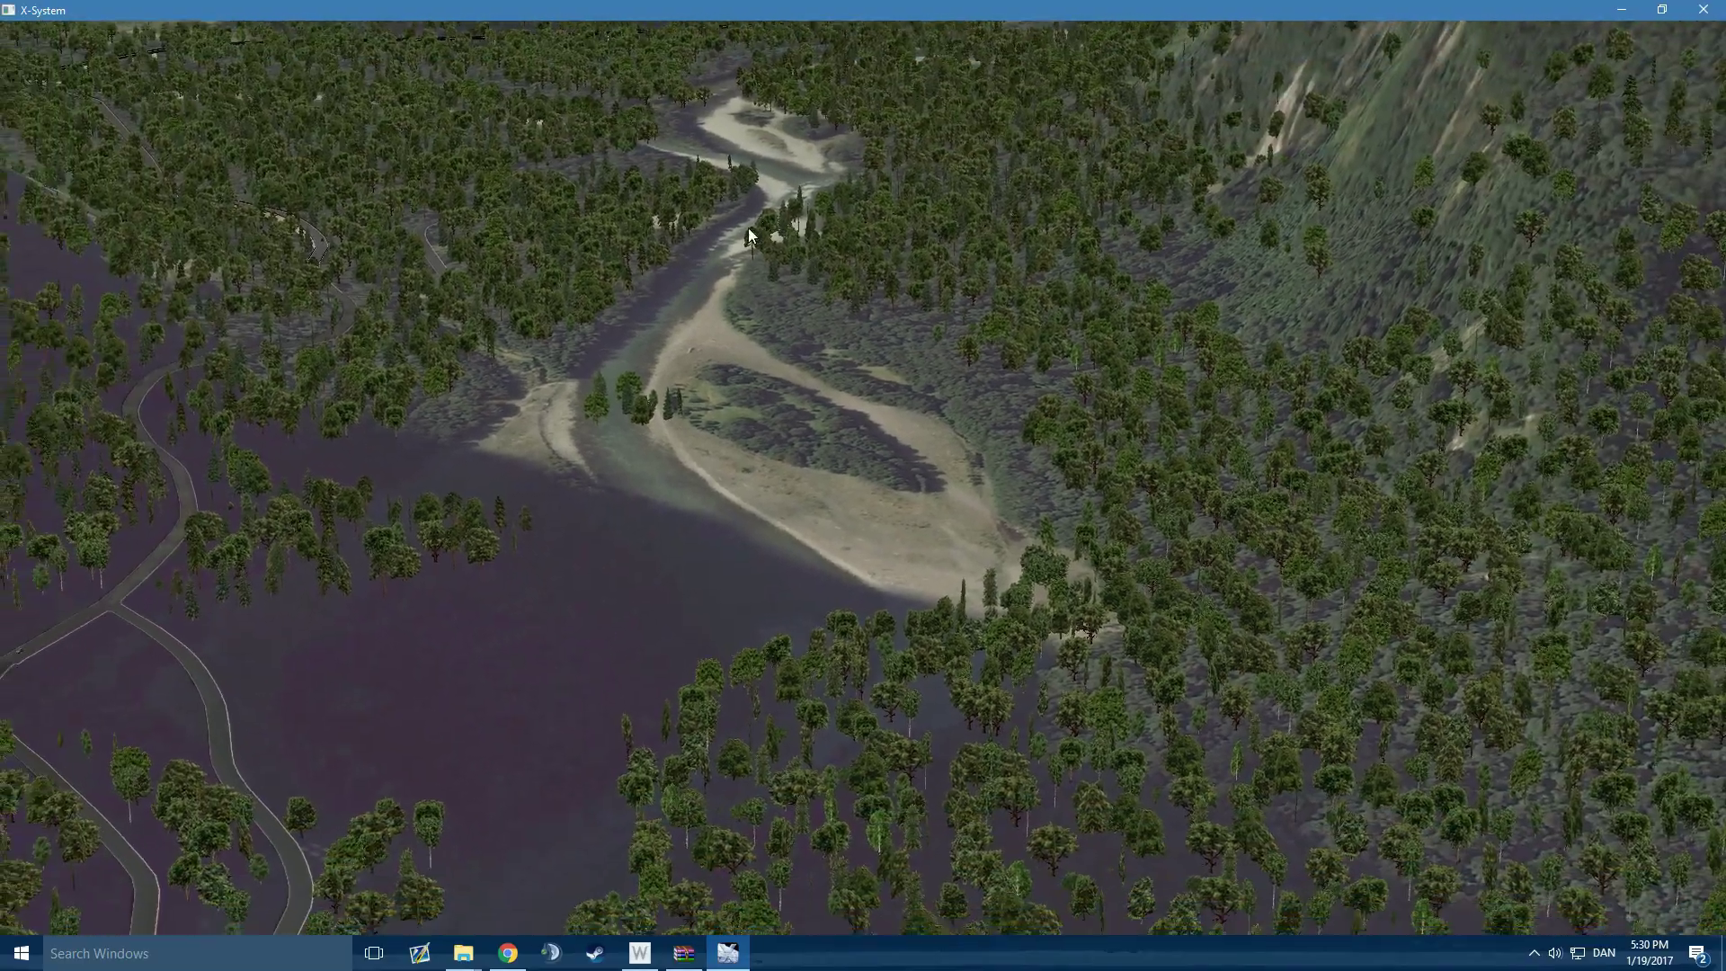
scroll(753, 171, down, 5)
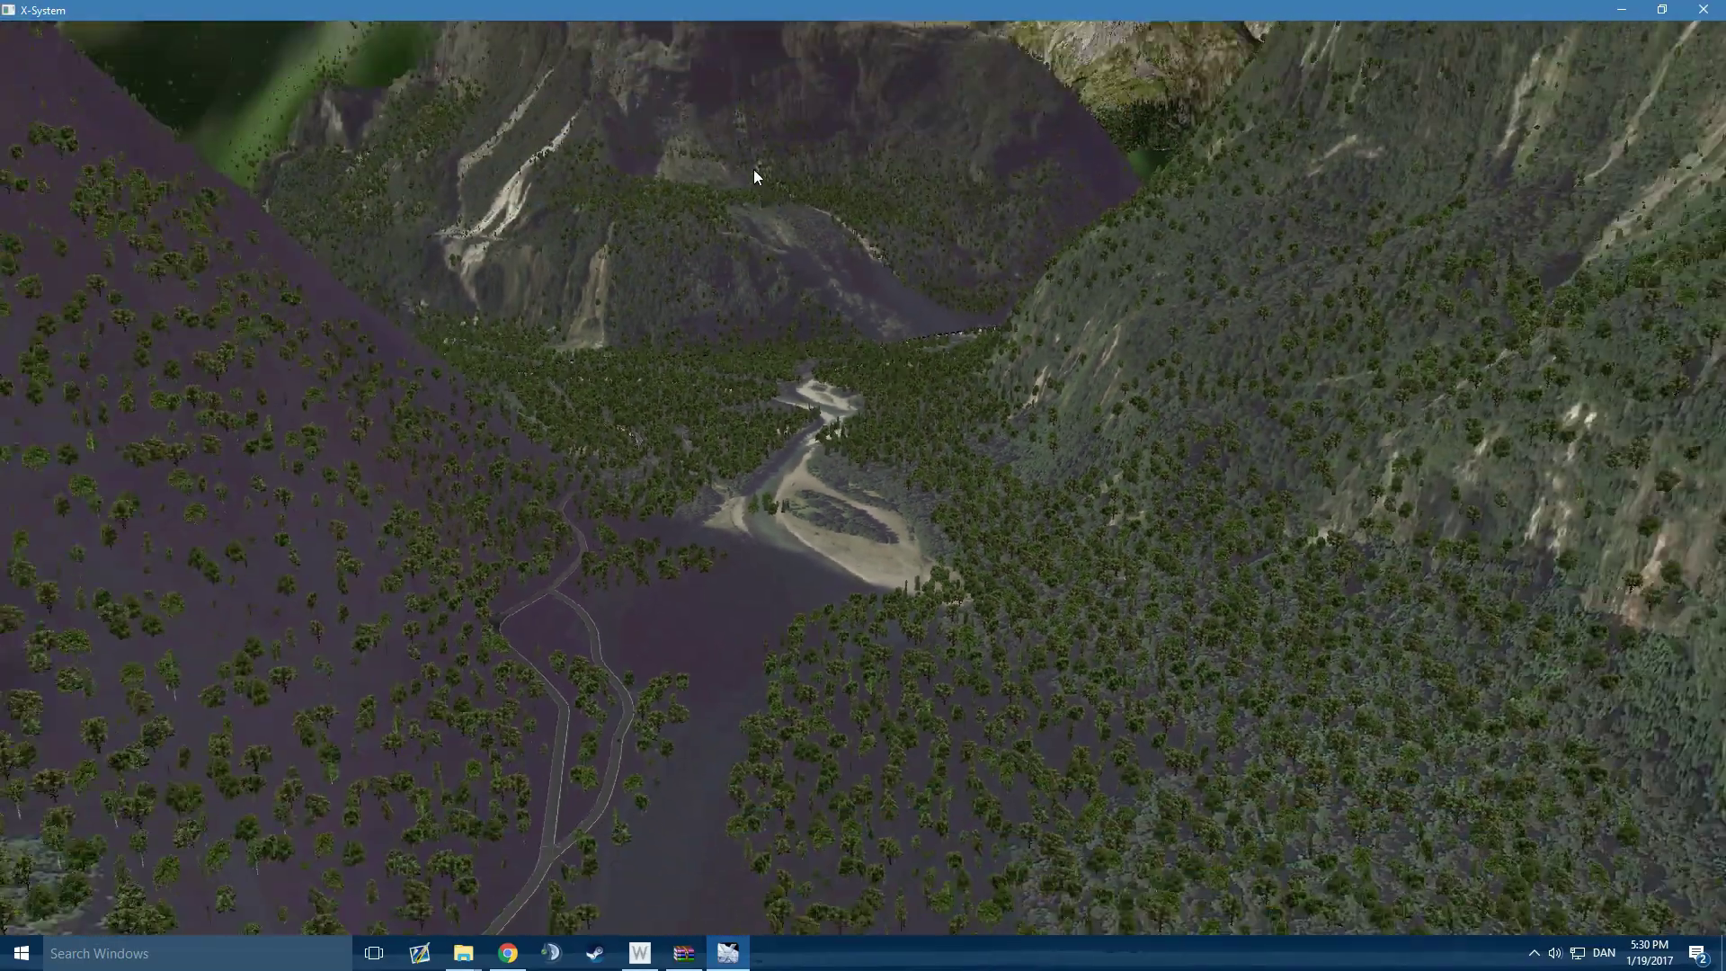